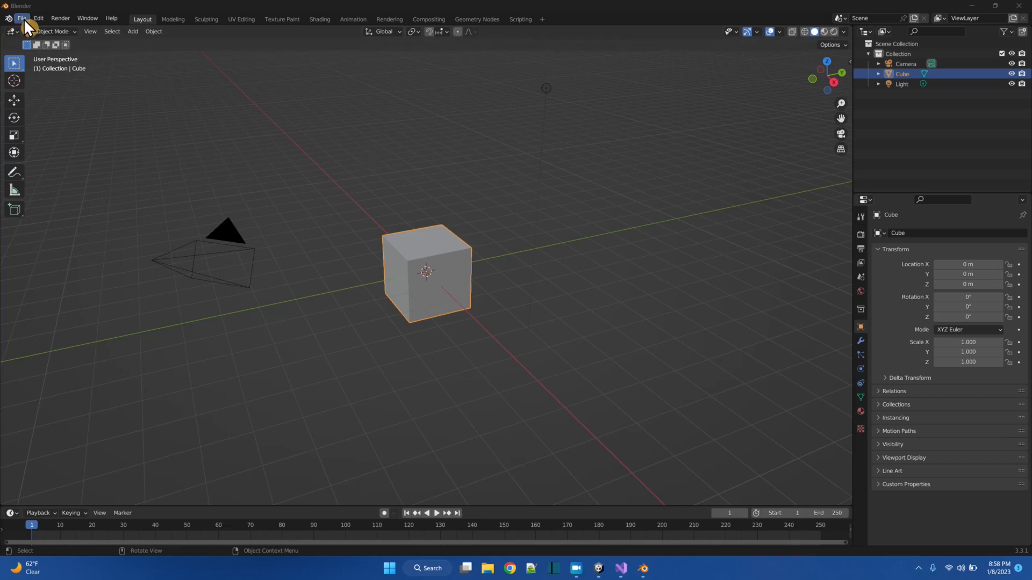
Step: Delete the camera and the light from the scene, keeping the cube selected
{"action": "scroll", "coordinate": [487, 344], "scroll_direction": "up", "scroll_amount": 3}
{"action": "scroll", "coordinate": [487, 344], "scroll_direction": "down", "scroll_amount": 2}
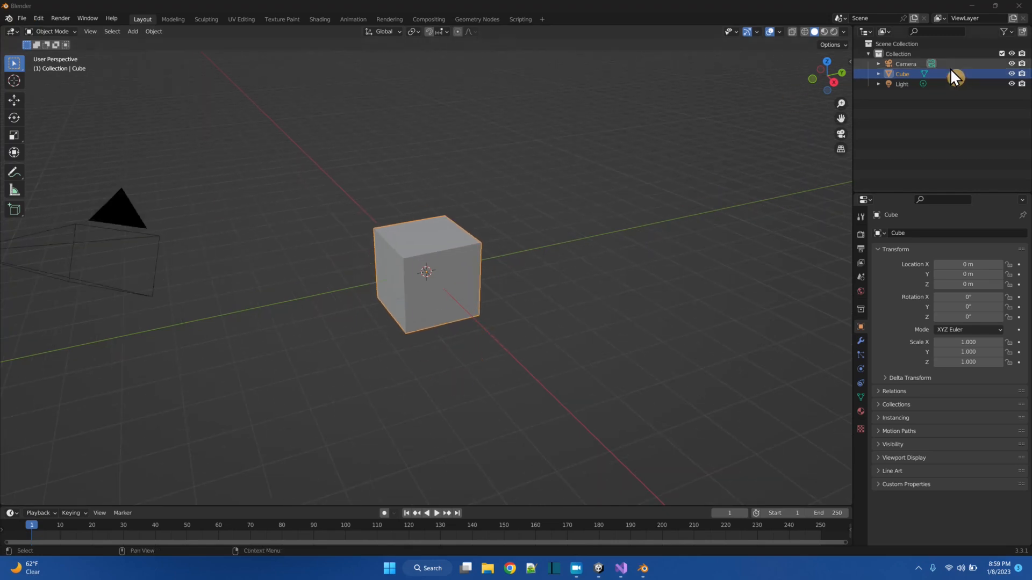
{"action": "left_click", "coordinate": [930, 64]}
{"action": "left_click", "coordinate": [911, 85], "text": "ctrl"}
{"action": "right_click", "coordinate": [910, 85]}
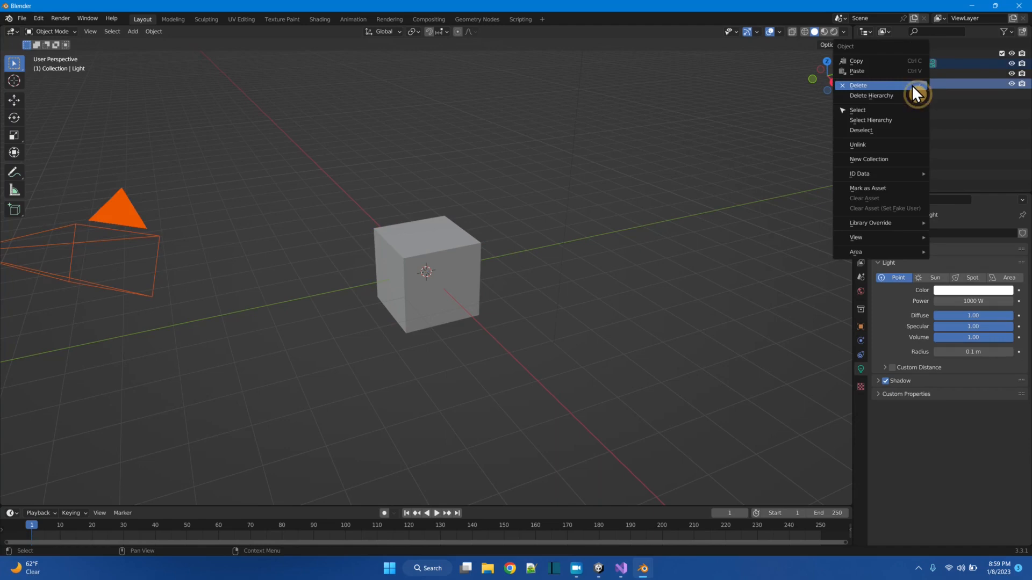
{"action": "left_click", "coordinate": [911, 85]}
{"action": "left_click", "coordinate": [912, 66]}
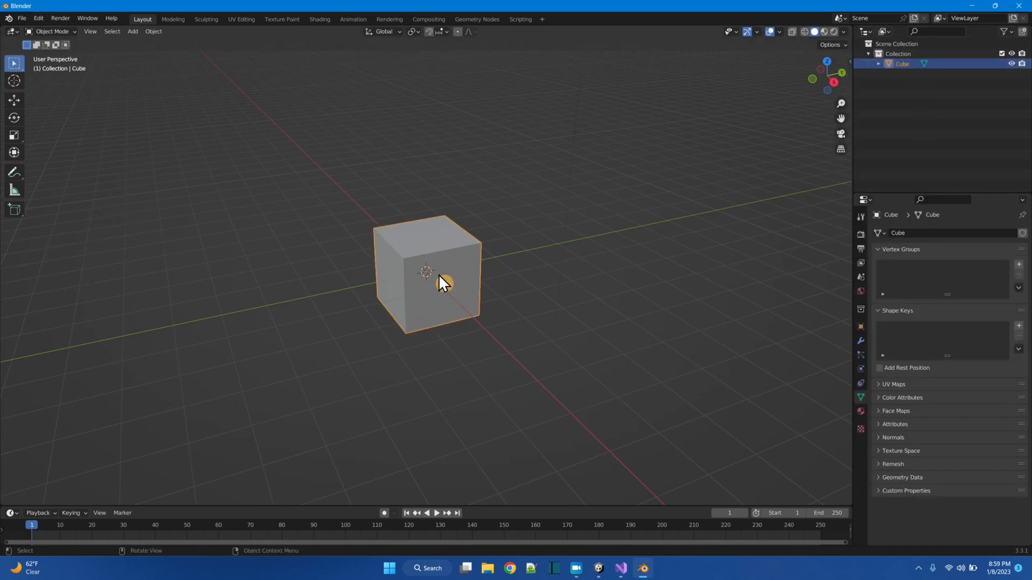
Step: Switch to the Texture Paint workspace and try a brush stroke on the front face of the cube
{"action": "left_click", "coordinate": [283, 19]}
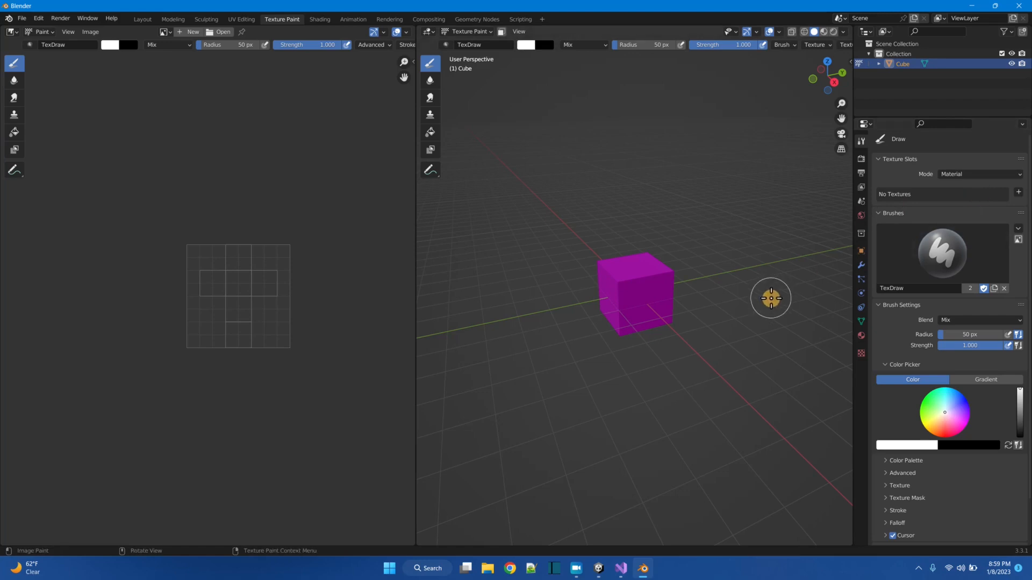
{"action": "scroll", "coordinate": [633, 295], "scroll_direction": "up", "scroll_amount": 6}
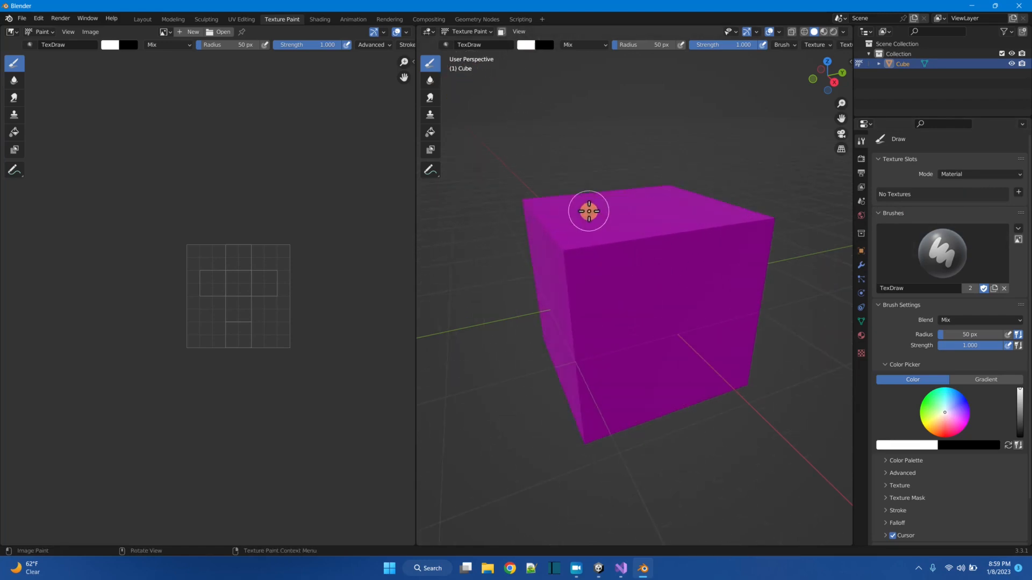
{"action": "left_click", "coordinate": [623, 307]}
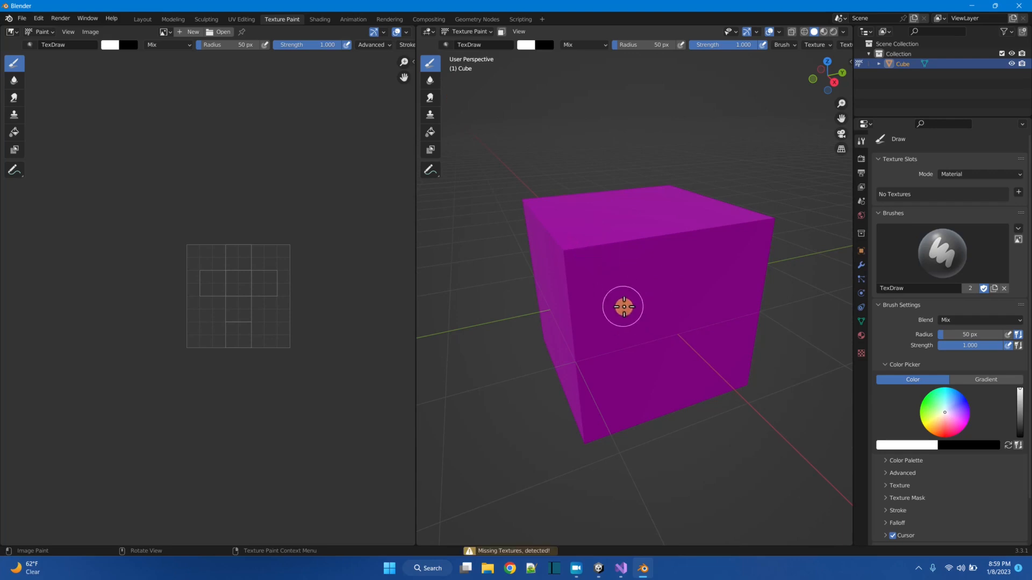
Step: Set the texture slot mode to Single Image and create a blank black 1024 x 1024 px image named cobetexture
{"action": "left_click", "coordinate": [1017, 175]}
{"action": "left_click", "coordinate": [980, 197]}
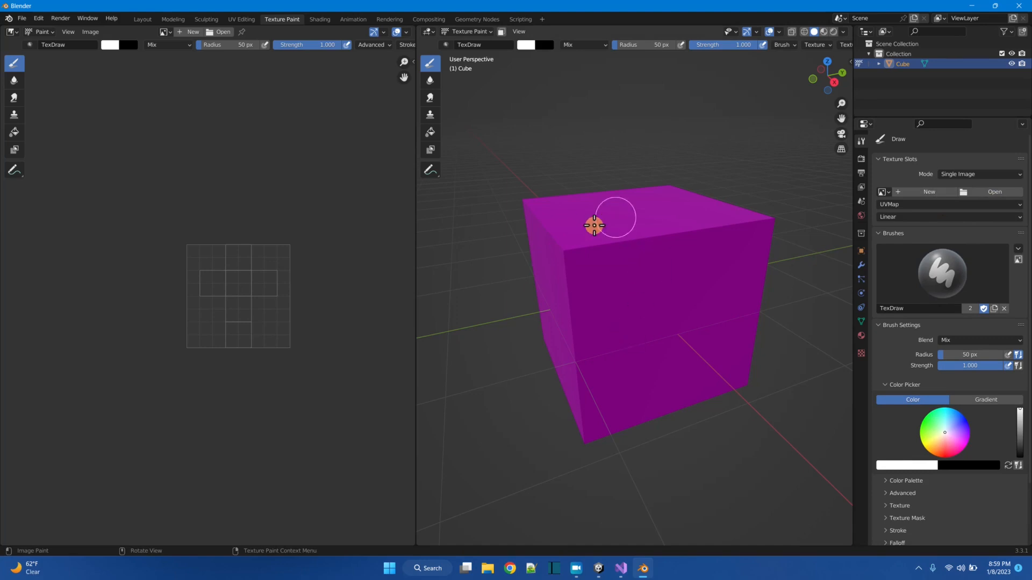
{"action": "left_click", "coordinate": [962, 172]}
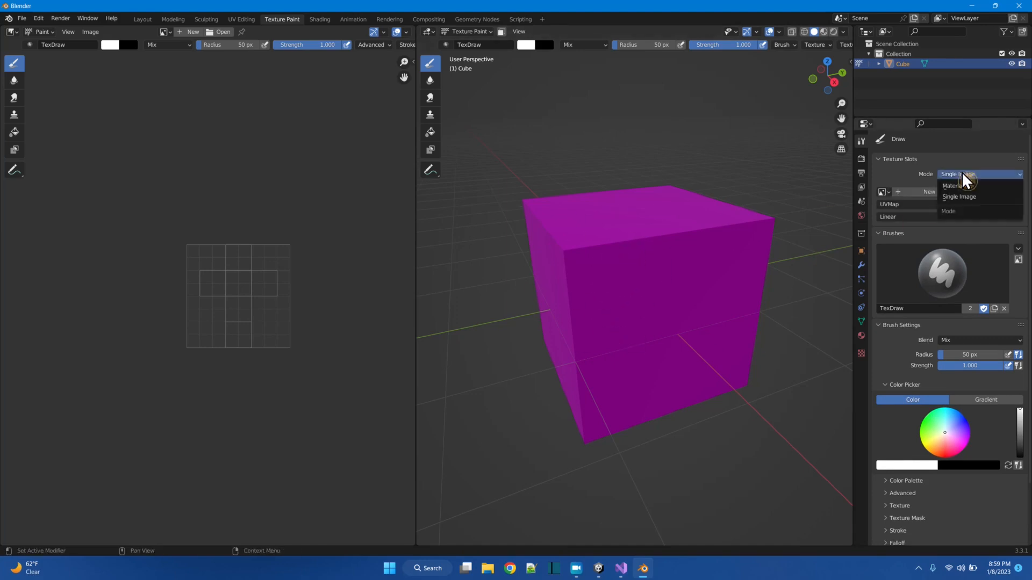
{"action": "left_click", "coordinate": [971, 198]}
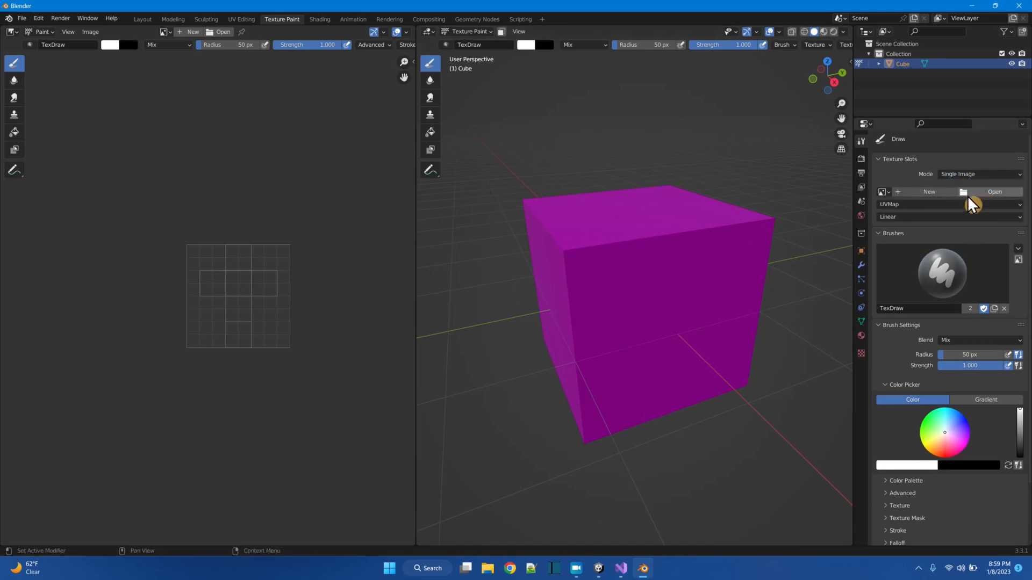
{"action": "left_click", "coordinate": [934, 192]}
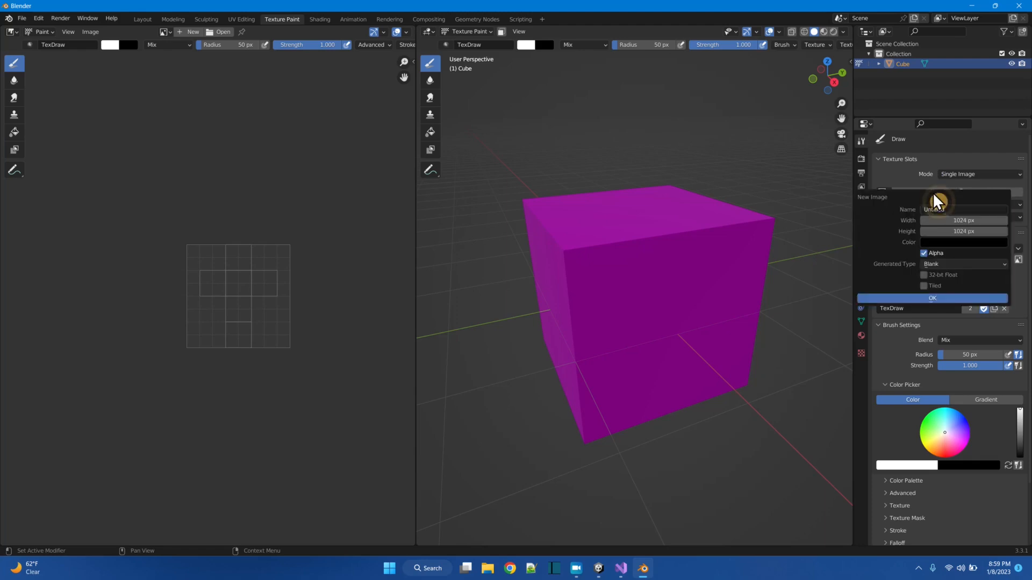
{"action": "left_click", "coordinate": [940, 208]}
{"action": "left_click", "coordinate": [950, 299]}
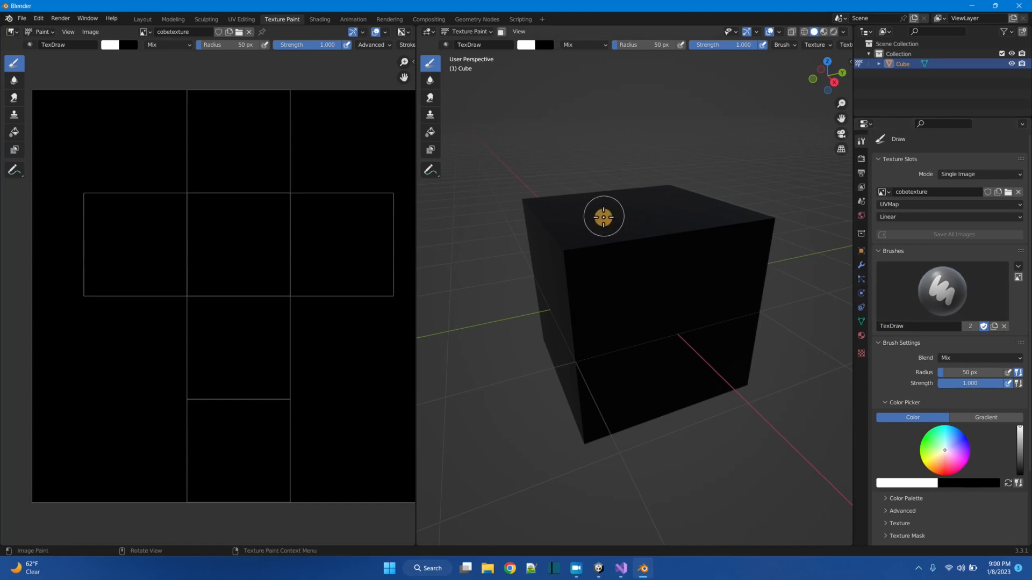
Step: Paint white strokes on the cube: a V shape and a short dab on the front face and a blob on top
{"action": "mouse_move", "coordinate": [618, 288]}
{"action": "left_mouse_down"}
{"action": "mouse_move", "coordinate": [642, 336]}
{"action": "mouse_move", "coordinate": [668, 282]}
{"action": "left_mouse_up"}
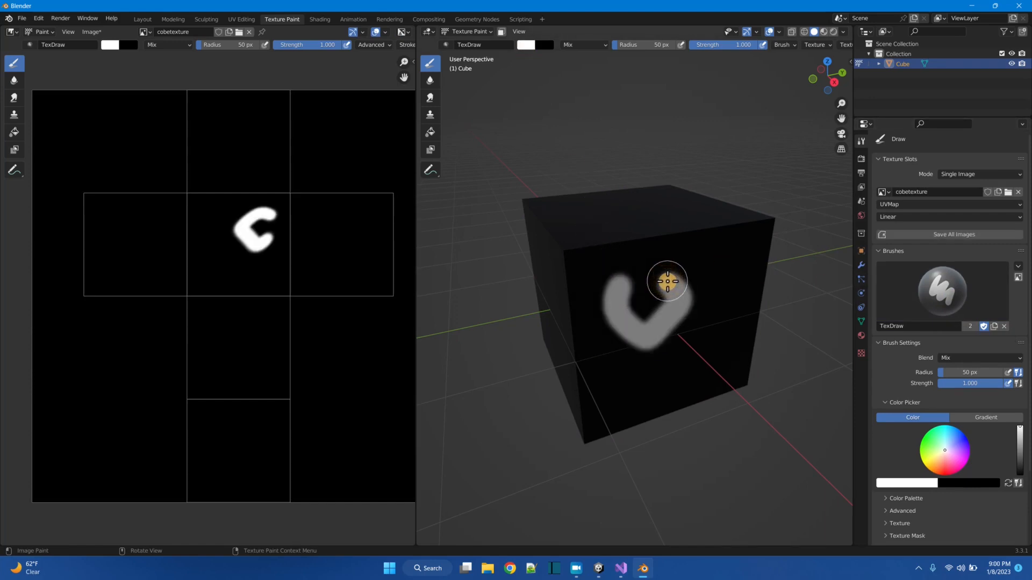
{"action": "left_click_drag", "start_coordinate": [626, 221], "coordinate": [605, 218]}
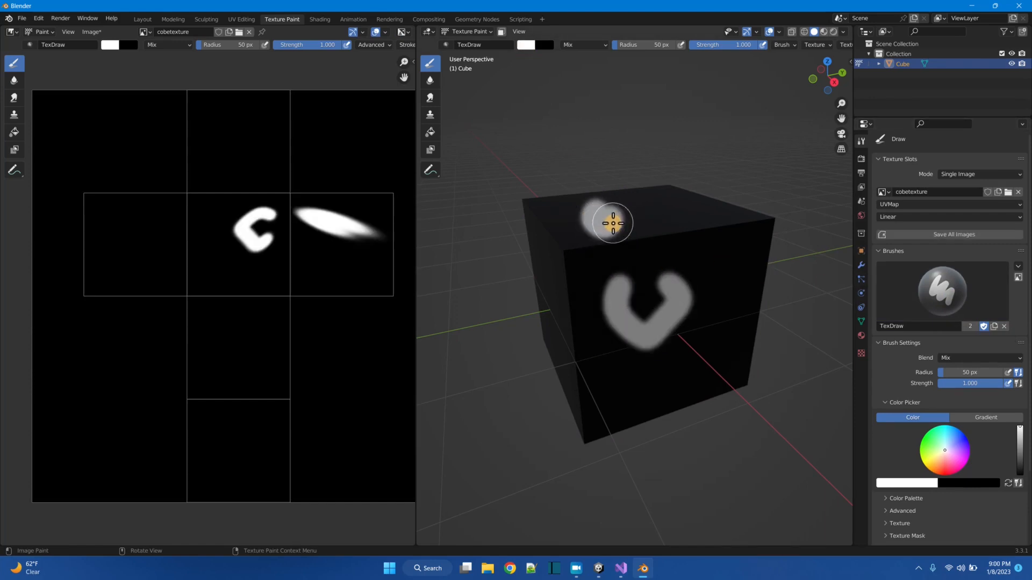
{"action": "left_click_drag", "start_coordinate": [633, 379], "coordinate": [648, 391]}
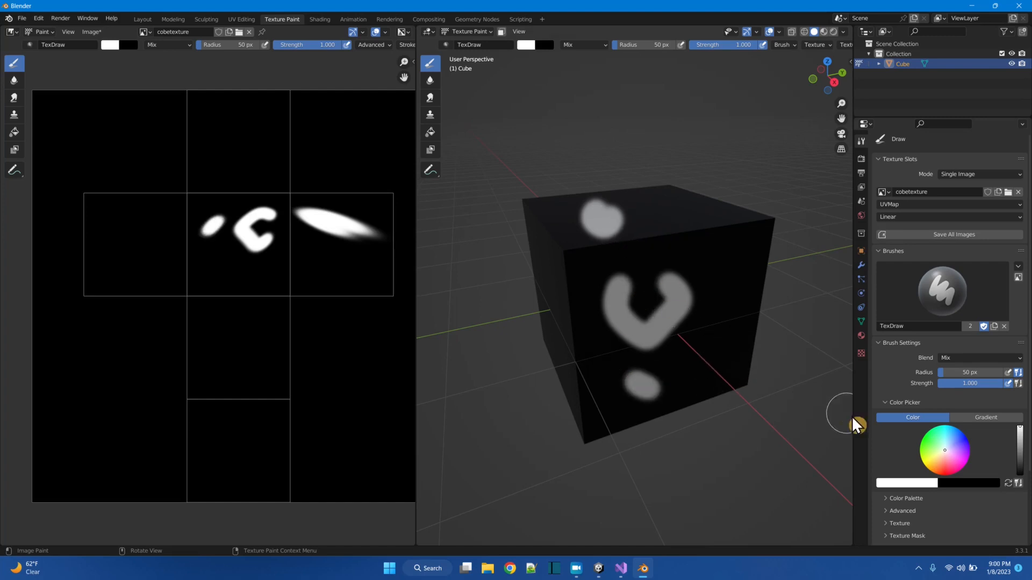
Step: Change the brush colour to red and paint a thick diagonal stroke beside the white V on the front face
{"action": "left_click", "coordinate": [528, 46]}
{"action": "left_click", "coordinate": [560, 124]}
{"action": "left_click_drag", "start_coordinate": [719, 268], "coordinate": [674, 355]}
Step: Reduce the brush radius to 6 px and scribble a thin red handwritten line across the top face
{"action": "middle_click_drag", "start_coordinate": [674, 356], "coordinate": [638, 394]}
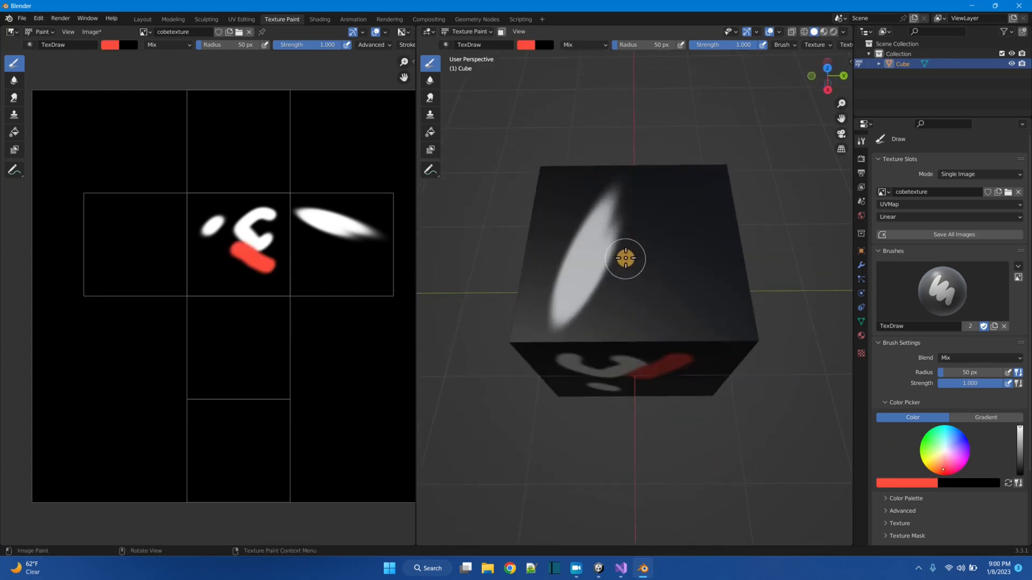
{"action": "left_click_drag", "start_coordinate": [619, 47], "coordinate": [597, 47]}
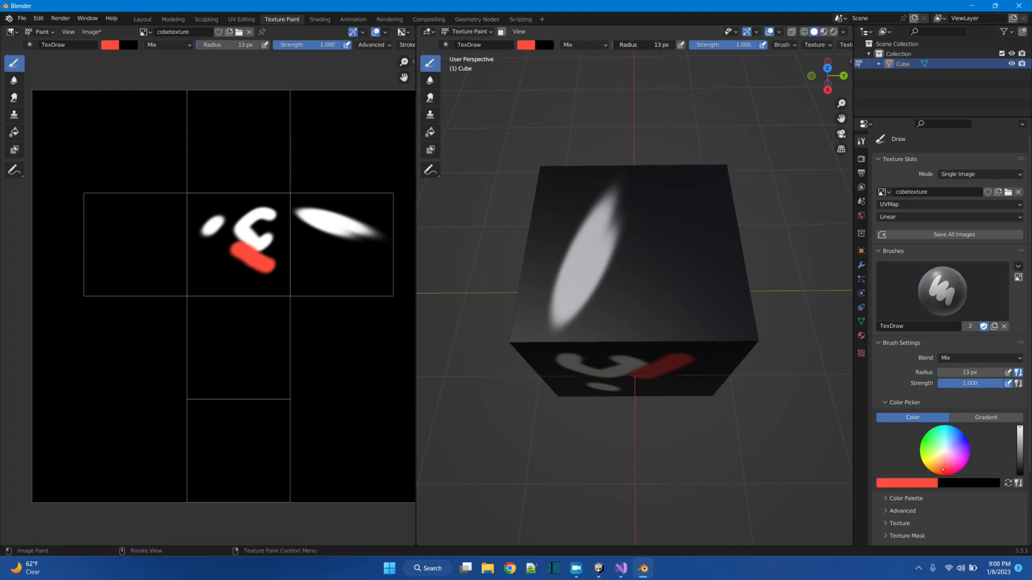
{"action": "mouse_move", "coordinate": [608, 253]}
{"action": "left_mouse_down"}
{"action": "mouse_move", "coordinate": [652, 267]}
{"action": "mouse_move", "coordinate": [648, 258]}
{"action": "mouse_move", "coordinate": [678, 261]}
{"action": "mouse_move", "coordinate": [749, 312]}
{"action": "left_mouse_up"}
Step: Handwrite D5 in red directly on the 2D texture image, in the UV square below the painted front face
{"action": "middle_click_drag", "start_coordinate": [666, 295], "coordinate": [664, 242]}
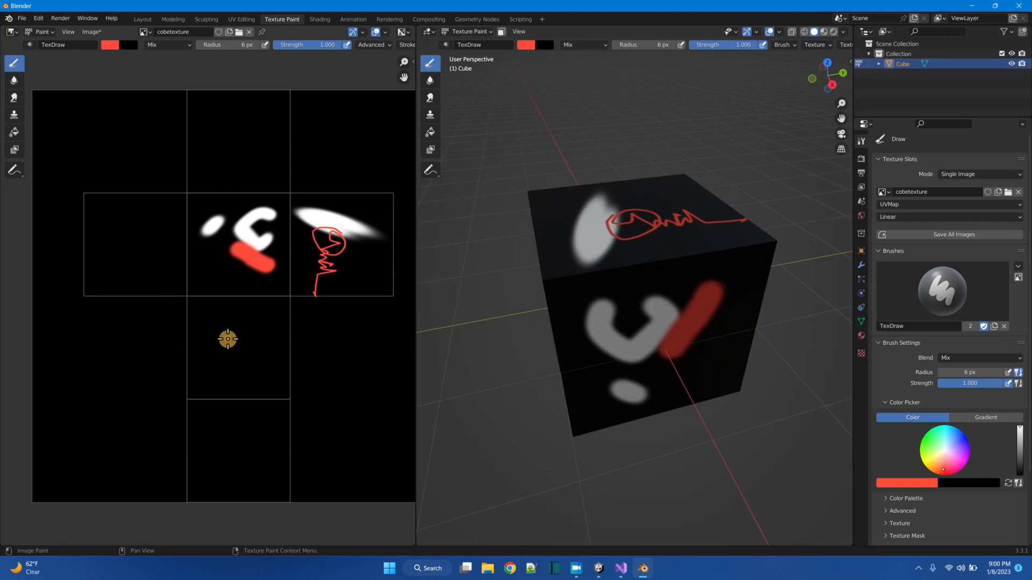
{"action": "mouse_move", "coordinate": [210, 321]}
{"action": "left_mouse_down"}
{"action": "mouse_move", "coordinate": [218, 356]}
{"action": "mouse_move", "coordinate": [219, 318]}
{"action": "mouse_move", "coordinate": [219, 349]}
{"action": "mouse_move", "coordinate": [245, 308]}
{"action": "mouse_move", "coordinate": [237, 346]}
{"action": "left_mouse_up"}
{"action": "mouse_move", "coordinate": [613, 321]}
{"action": "middle_mouse_down"}
{"action": "mouse_move", "coordinate": [657, 335]}
{"action": "mouse_move", "coordinate": [604, 267]}
{"action": "mouse_move", "coordinate": [484, 253]}
{"action": "mouse_move", "coordinate": [437, 297]}
{"action": "mouse_move", "coordinate": [498, 320]}
{"action": "mouse_move", "coordinate": [724, 326]}
{"action": "middle_mouse_up"}
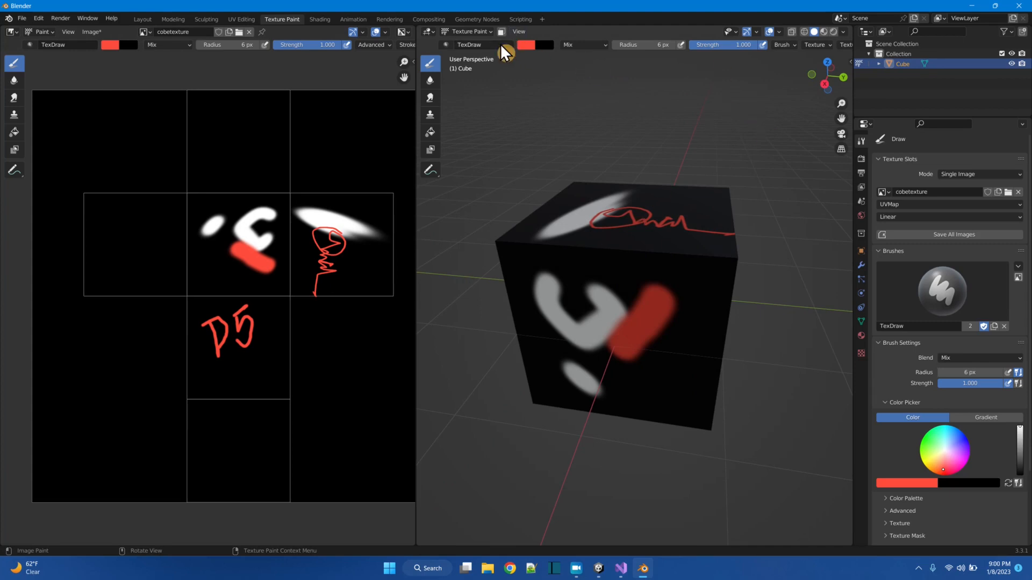
Step: Scribble thin red zigzag strokes over the front face's upper corner, running across the edge onto the top face
{"action": "middle_click_drag", "start_coordinate": [617, 218], "coordinate": [676, 216]}
{"action": "scroll", "coordinate": [700, 331], "scroll_direction": "up", "scroll_amount": 4}
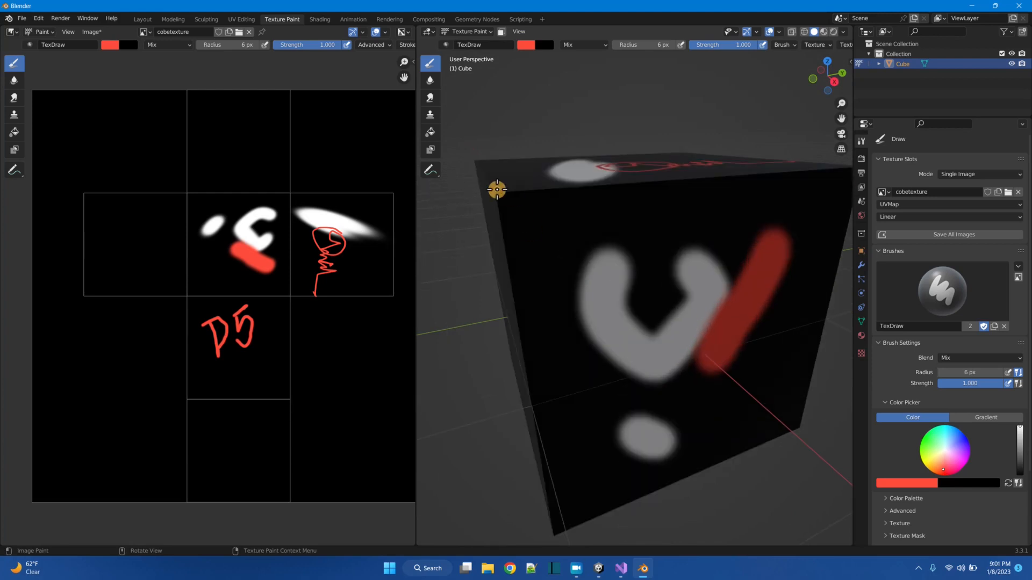
{"action": "mouse_move", "coordinate": [507, 193]}
{"action": "left_mouse_down"}
{"action": "mouse_move", "coordinate": [498, 207]}
{"action": "mouse_move", "coordinate": [505, 226]}
{"action": "mouse_move", "coordinate": [517, 196]}
{"action": "mouse_move", "coordinate": [525, 267]}
{"action": "mouse_move", "coordinate": [546, 201]}
{"action": "mouse_move", "coordinate": [535, 295]}
{"action": "left_mouse_up"}
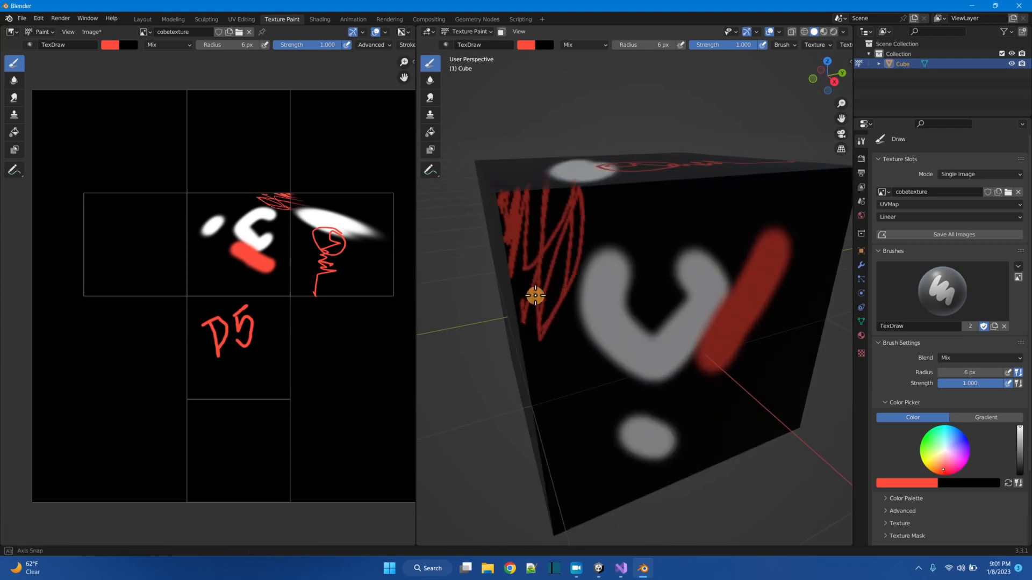
{"action": "middle_click_drag", "start_coordinate": [535, 295], "coordinate": [539, 324]}
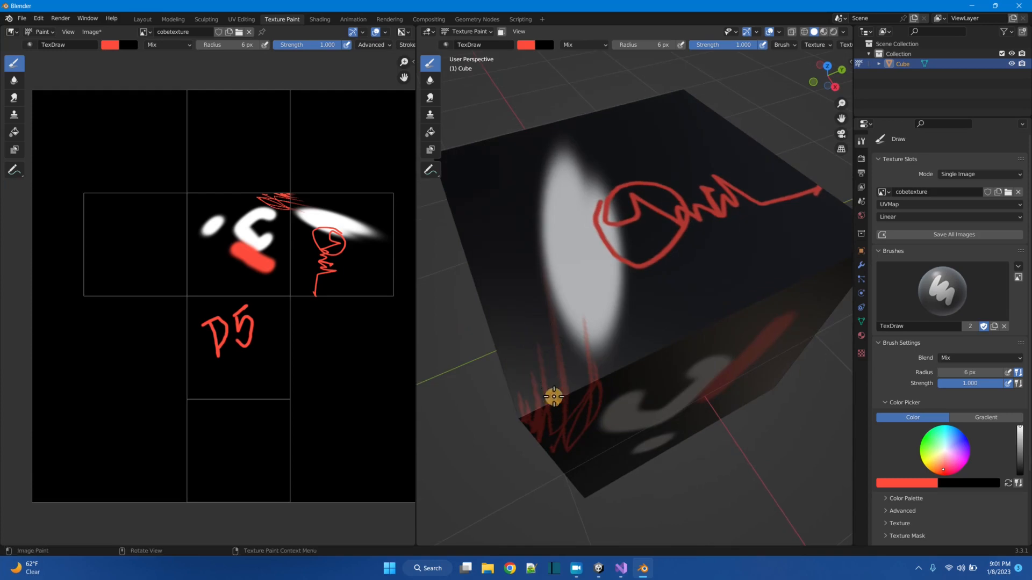
{"action": "middle_click_drag", "start_coordinate": [573, 414], "coordinate": [577, 384]}
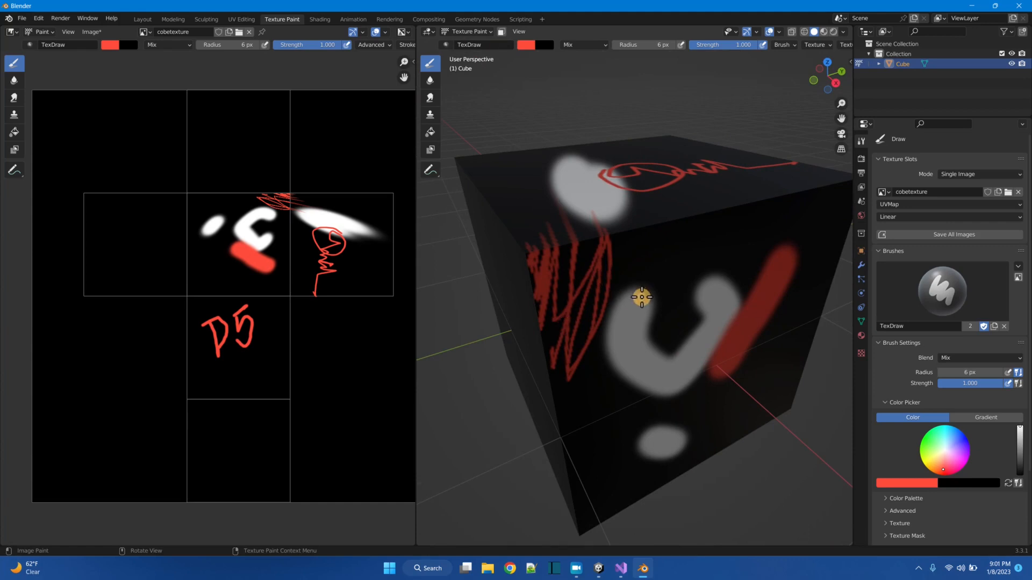
Step: In Edit Mode with face selection, select the front and top faces in turn, ending with the unpainted side face next to the red scribble
{"action": "left_click", "coordinate": [489, 31]}
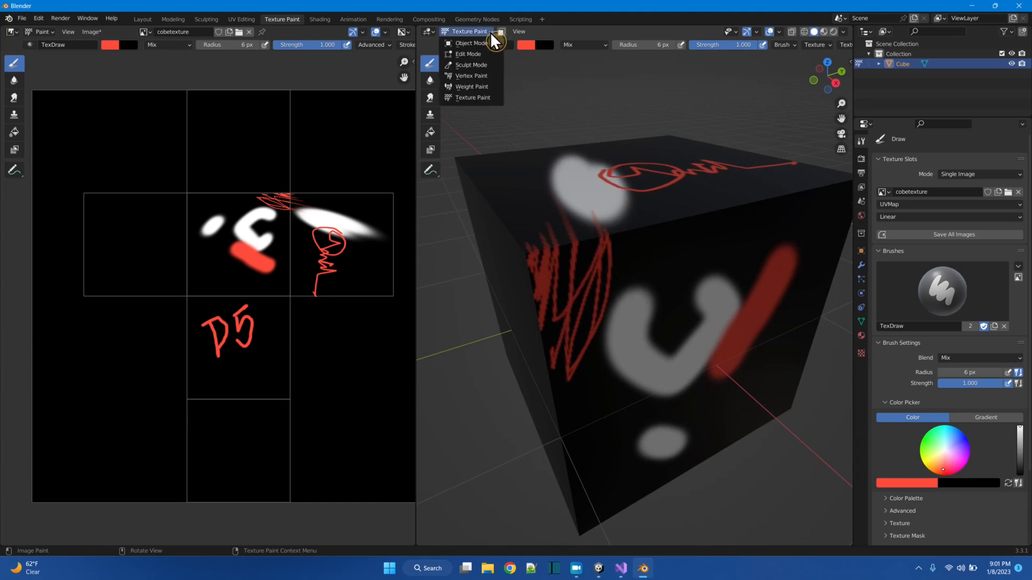
{"action": "left_click", "coordinate": [490, 54]}
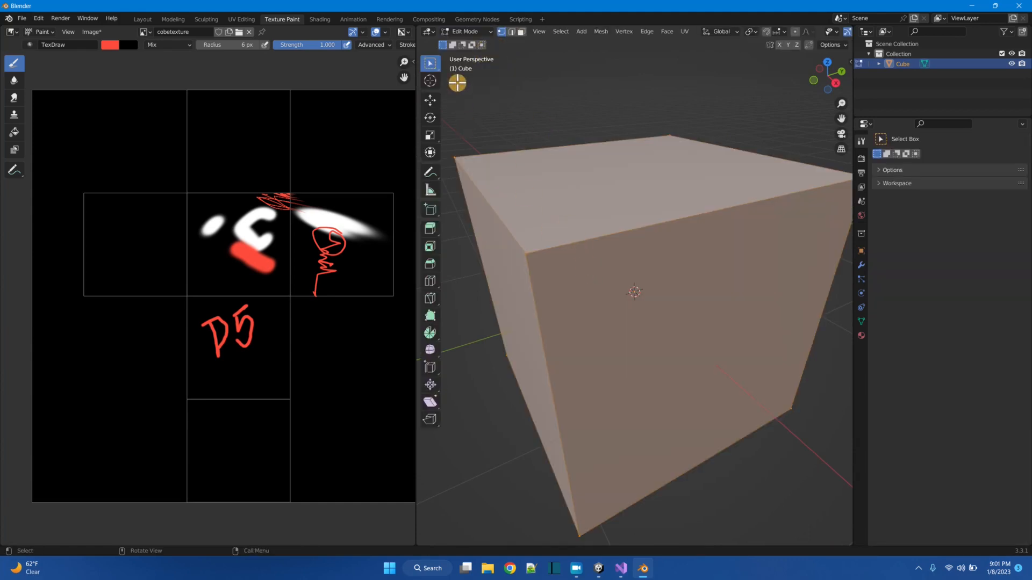
{"action": "left_click", "coordinate": [522, 32]}
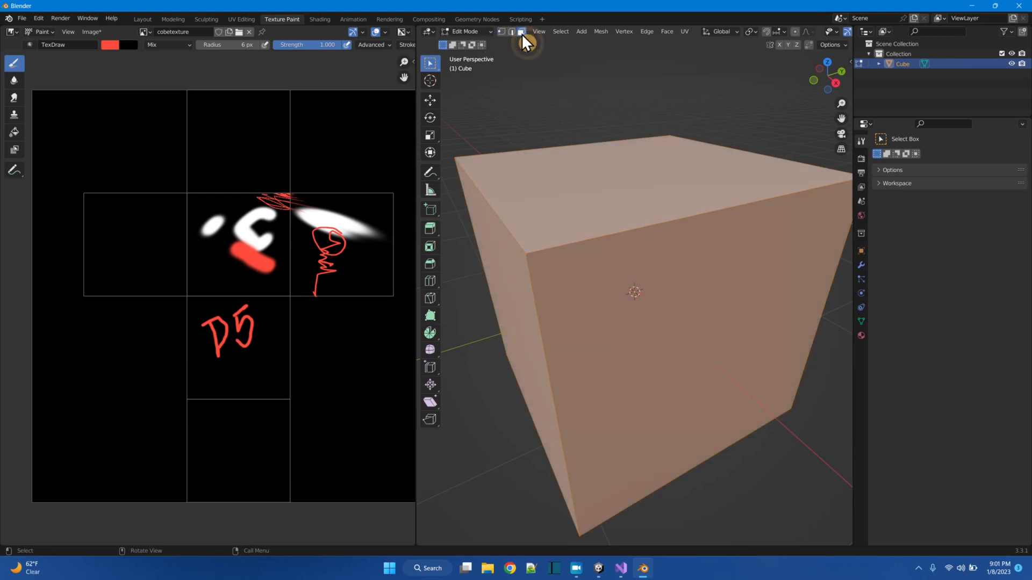
{"action": "left_click", "coordinate": [633, 289]}
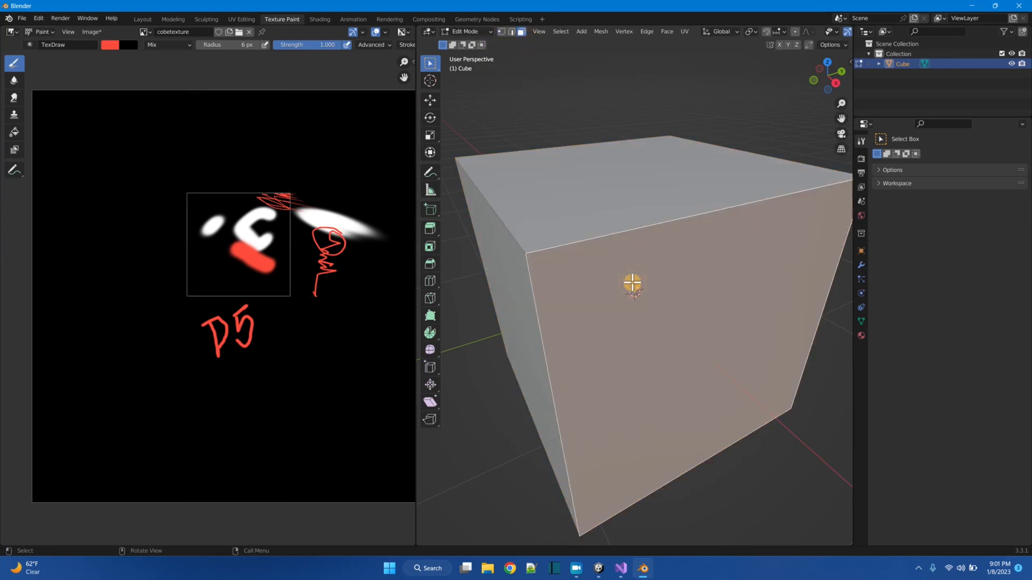
{"action": "left_click", "coordinate": [583, 219]}
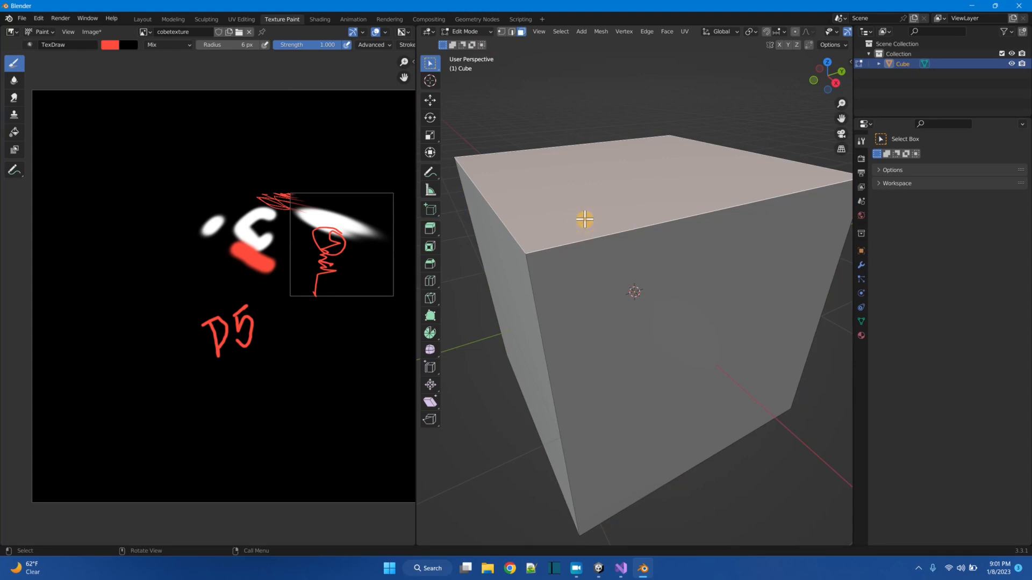
{"action": "left_click", "coordinate": [522, 334]}
{"action": "middle_click_drag", "start_coordinate": [525, 337], "coordinate": [556, 338]}
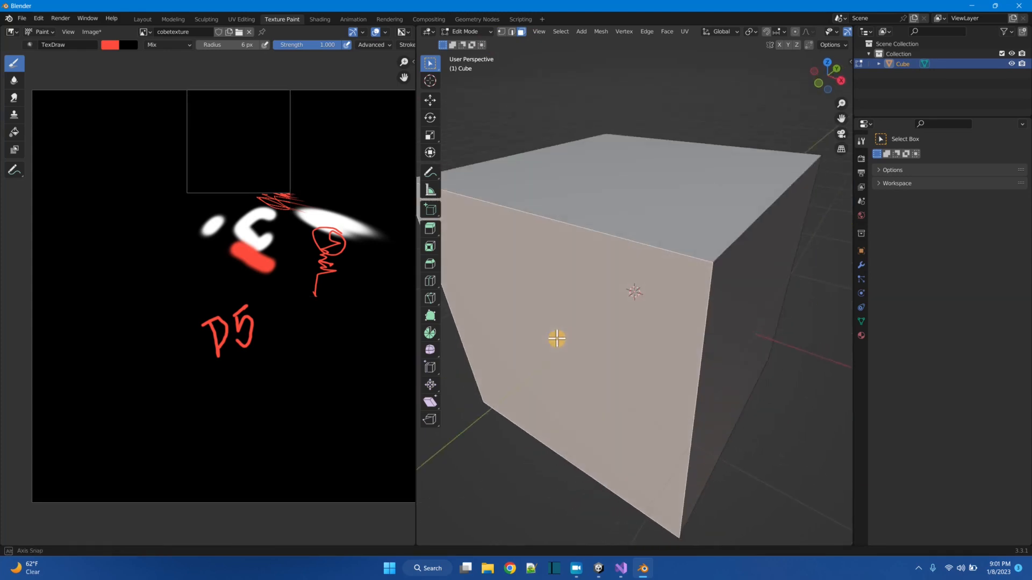
Step: Return to Texture Paint mode and enable the face selection Paint Mask so only the selected side face can be painted
{"action": "left_click", "coordinate": [488, 32]}
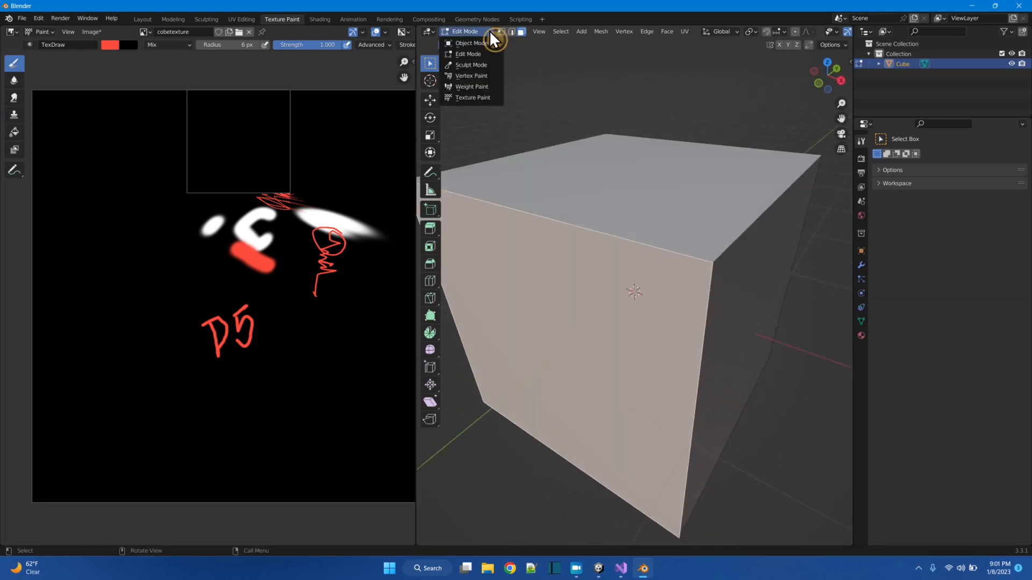
{"action": "left_click", "coordinate": [491, 95]}
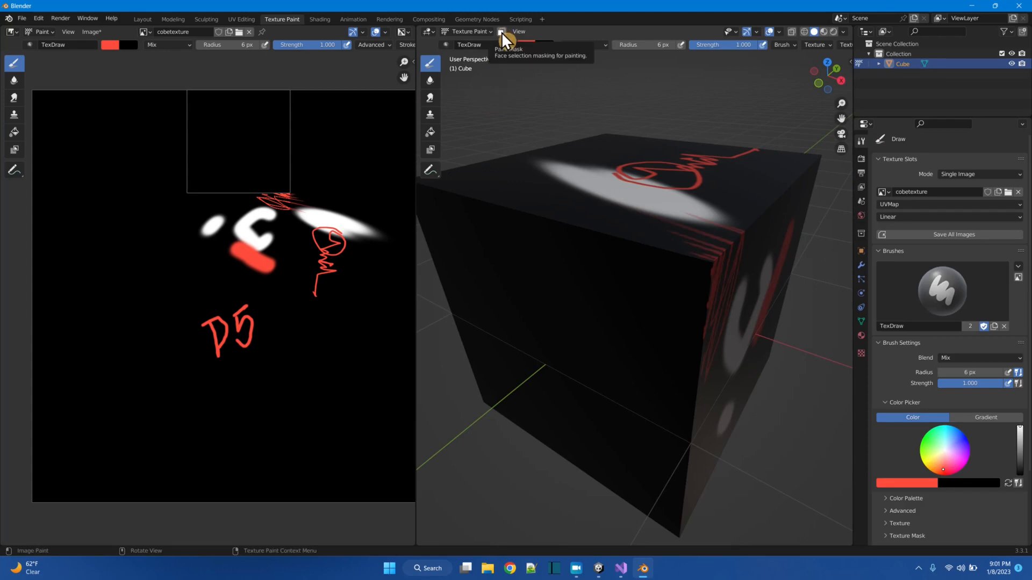
{"action": "left_click", "coordinate": [501, 31]}
{"action": "scroll", "coordinate": [568, 272], "scroll_direction": "down", "scroll_amount": 4}
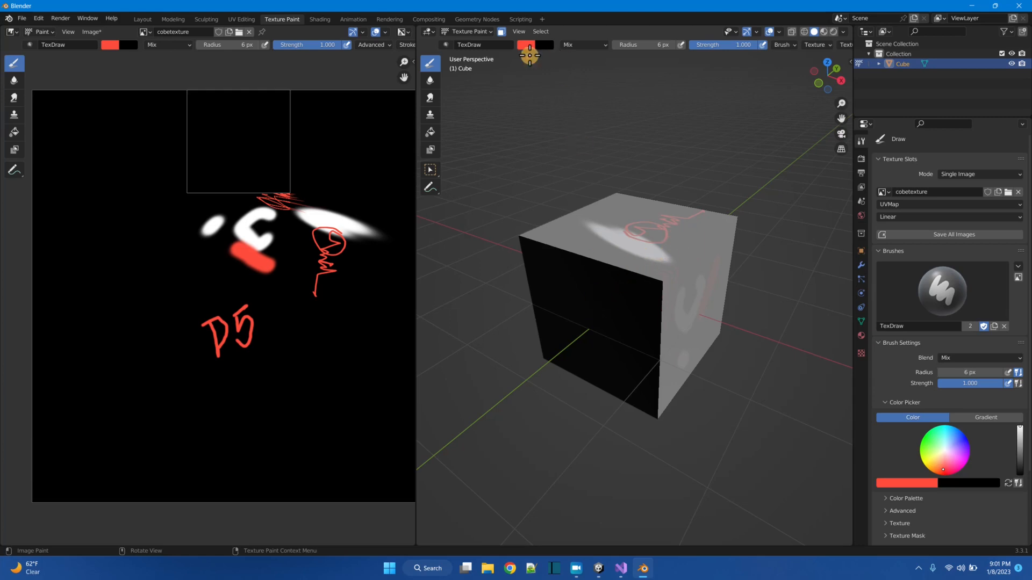
Step: Paint soft yellow strokes over the selected side face using a 115 px brush radius and 0.233 strength
{"action": "left_click", "coordinate": [531, 46]}
{"action": "left_click", "coordinate": [535, 111]}
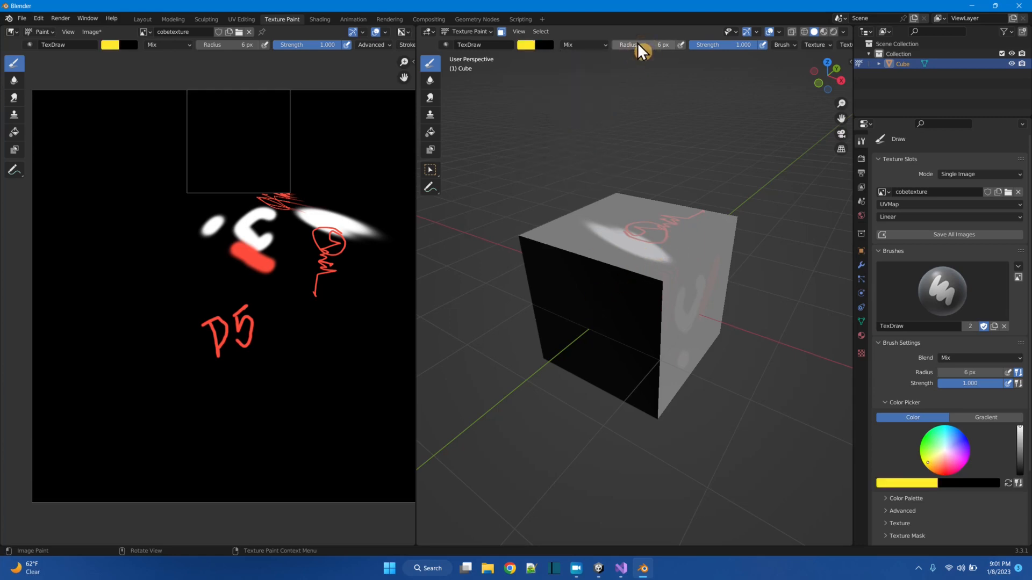
{"action": "mouse_move", "coordinate": [641, 43]}
{"action": "left_mouse_down"}
{"action": "mouse_move", "coordinate": [694, 43]}
{"action": "mouse_move", "coordinate": [612, 46]}
{"action": "left_mouse_up"}
{"action": "mouse_move", "coordinate": [559, 275]}
{"action": "left_mouse_down"}
{"action": "mouse_move", "coordinate": [537, 281]}
{"action": "mouse_move", "coordinate": [560, 279]}
{"action": "left_mouse_up"}
{"action": "left_click_drag", "start_coordinate": [751, 49], "coordinate": [715, 48]}
{"action": "mouse_move", "coordinate": [634, 312]}
{"action": "left_mouse_down"}
{"action": "mouse_move", "coordinate": [557, 320]}
{"action": "mouse_move", "coordinate": [557, 330]}
{"action": "mouse_move", "coordinate": [594, 289]}
{"action": "mouse_move", "coordinate": [578, 311]}
{"action": "mouse_move", "coordinate": [599, 350]}
{"action": "mouse_move", "coordinate": [611, 337]}
{"action": "mouse_move", "coordinate": [615, 346]}
{"action": "mouse_move", "coordinate": [599, 329]}
{"action": "left_mouse_up"}
{"action": "mouse_move", "coordinate": [599, 329]}
{"action": "middle_mouse_down"}
{"action": "mouse_move", "coordinate": [553, 373]}
{"action": "mouse_move", "coordinate": [625, 336]}
{"action": "middle_mouse_up"}
{"action": "mouse_move", "coordinate": [626, 336]}
{"action": "left_mouse_down"}
{"action": "mouse_move", "coordinate": [684, 334]}
{"action": "mouse_move", "coordinate": [615, 177]}
{"action": "left_mouse_up"}
Step: Change the brush to red with a 62 px radius and paint two soft blotches over the yellow area
{"action": "left_click", "coordinate": [529, 45]}
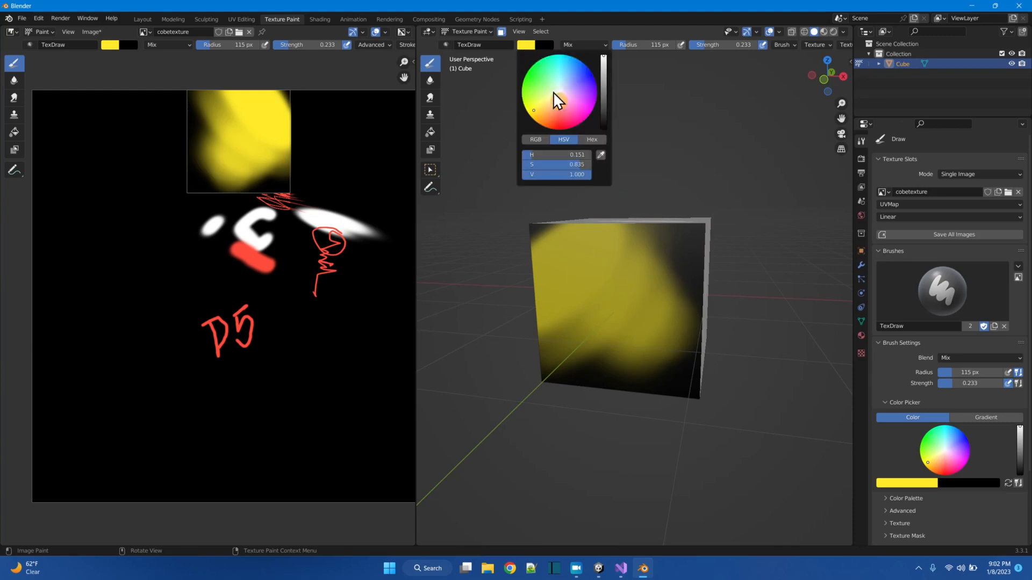
{"action": "left_click", "coordinate": [559, 121]}
{"action": "left_click_drag", "start_coordinate": [625, 45], "coordinate": [620, 45]}
{"action": "mouse_move", "coordinate": [618, 268]}
{"action": "left_mouse_down"}
{"action": "mouse_move", "coordinate": [574, 308]}
{"action": "mouse_move", "coordinate": [593, 323]}
{"action": "mouse_move", "coordinate": [654, 293]}
{"action": "mouse_move", "coordinate": [640, 334]}
{"action": "left_mouse_up"}
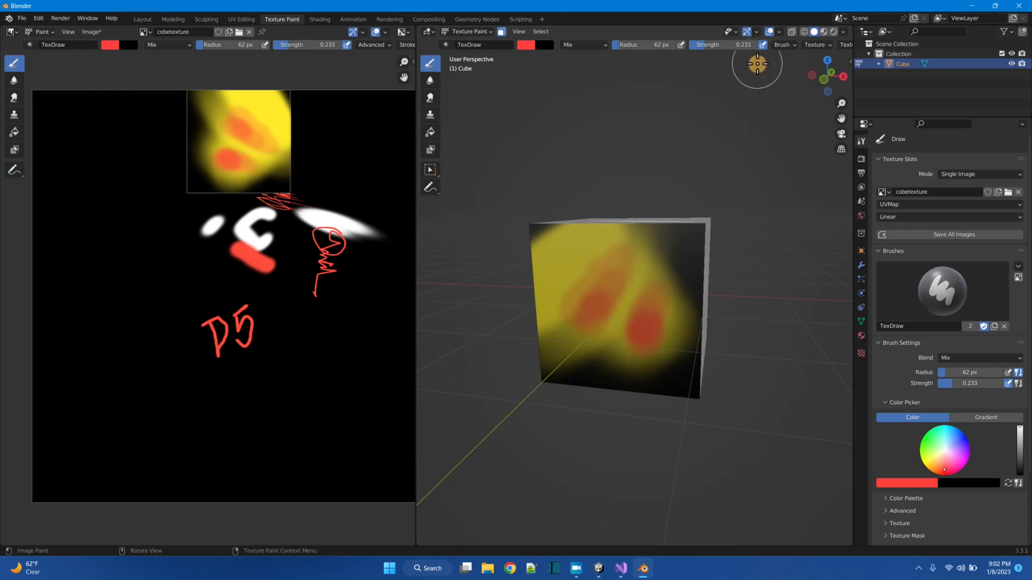
{"action": "middle_click_drag", "start_coordinate": [725, 368], "coordinate": [691, 437]}
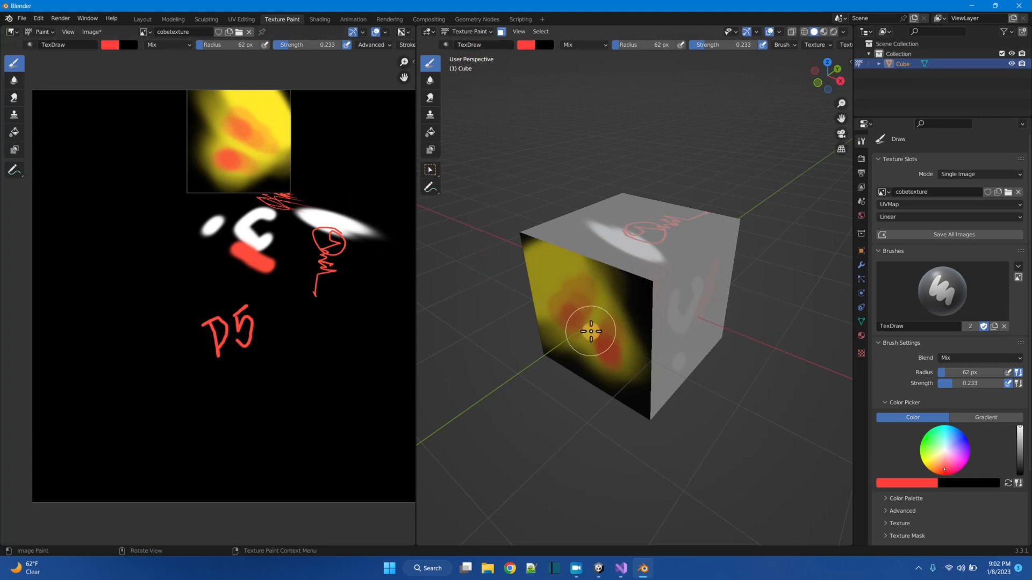
Step: In Edit Mode, select the unpainted side face together with the top face, and return to Texture Paint mode
{"action": "left_click", "coordinate": [492, 31]}
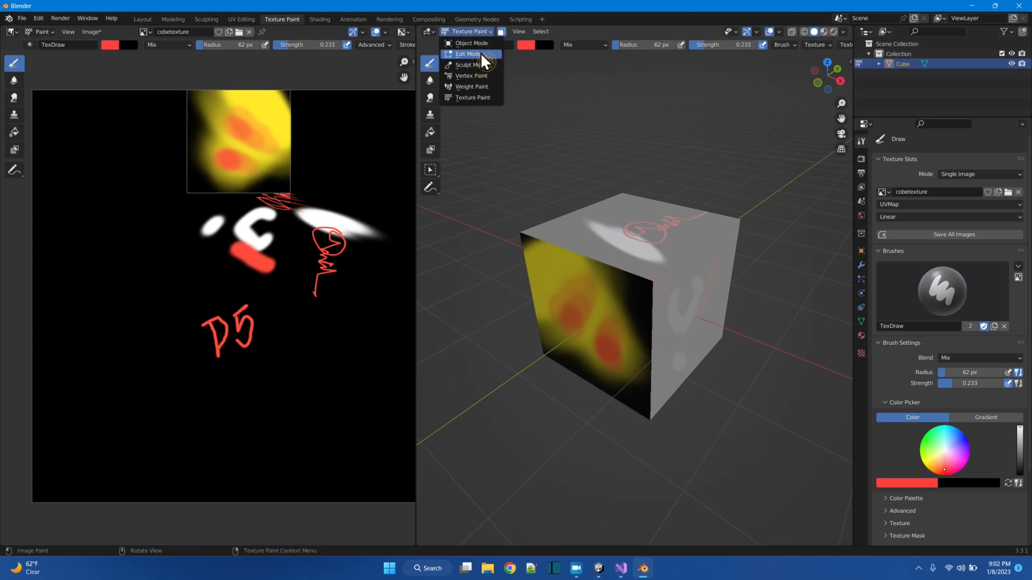
{"action": "left_click", "coordinate": [480, 52]}
{"action": "left_click", "coordinate": [602, 300]}
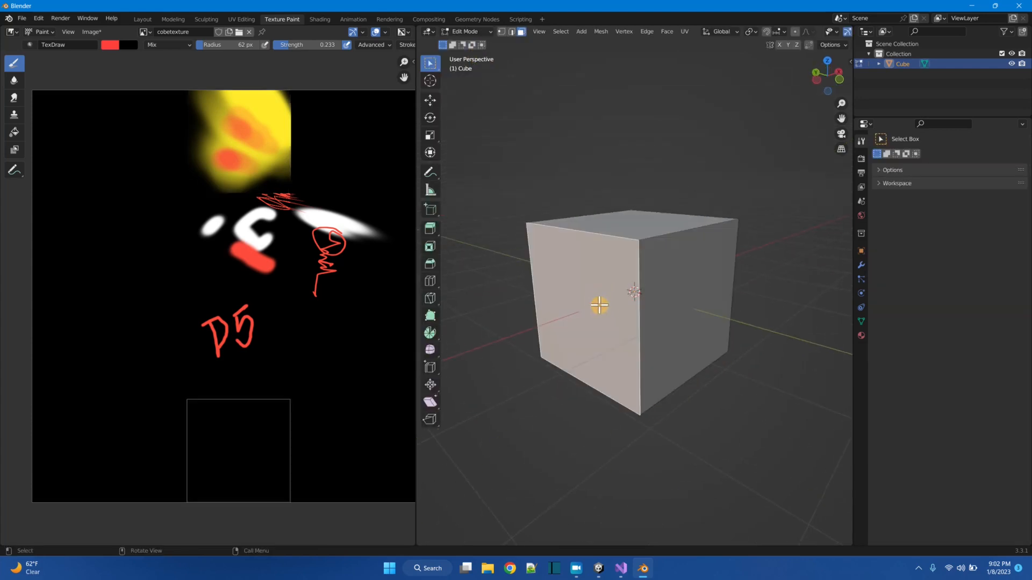
{"action": "left_click", "coordinate": [621, 220], "text": "shift"}
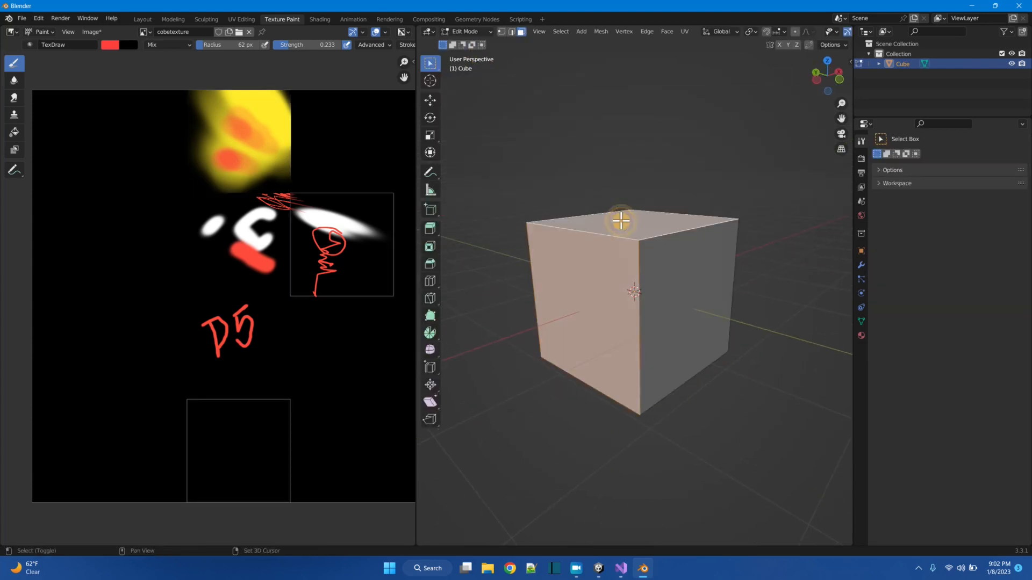
{"action": "left_click", "coordinate": [479, 32]}
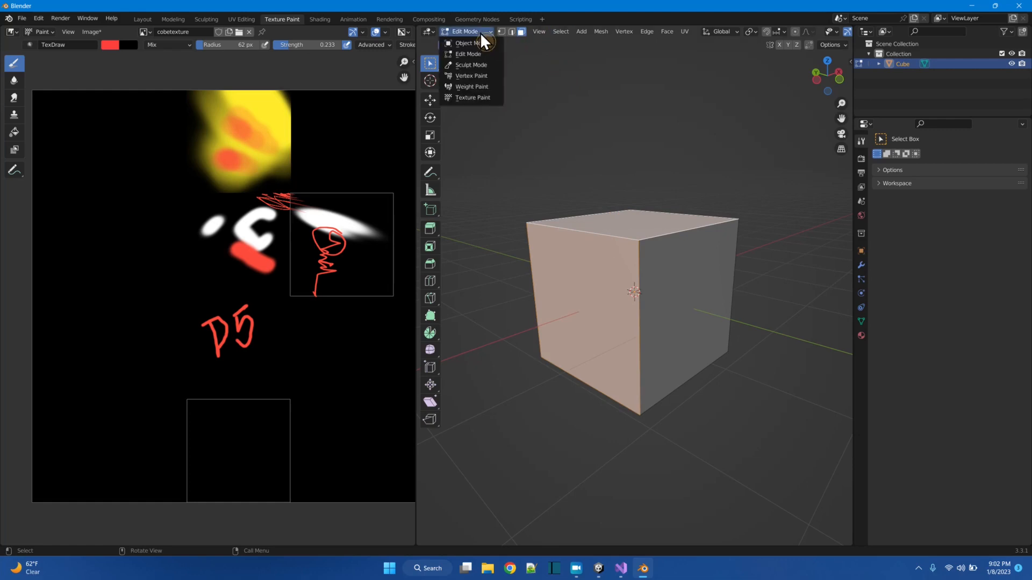
{"action": "left_click", "coordinate": [480, 98]}
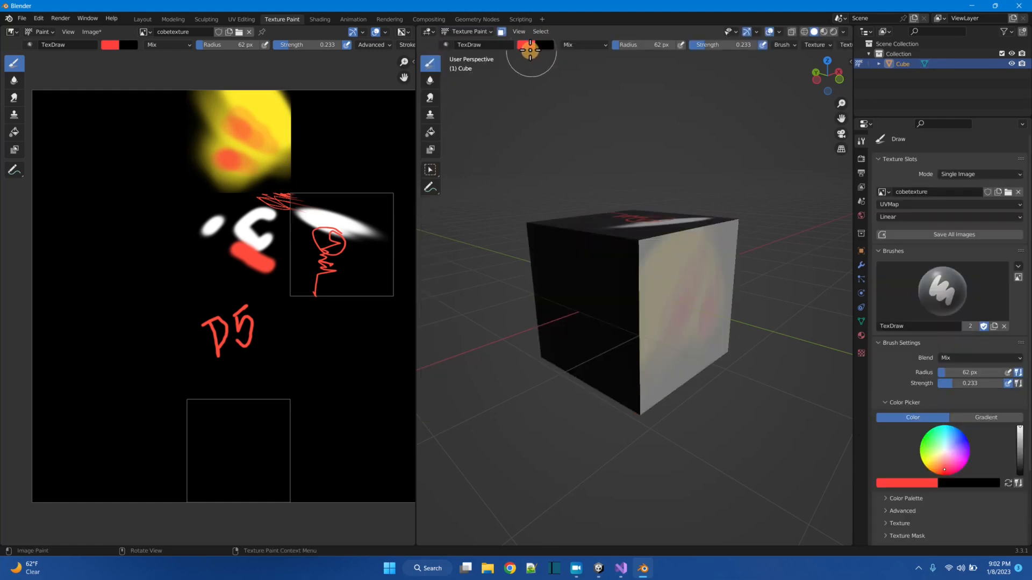
Step: Change the brush colour to a darkened purple and paint a faint stroke over the selected top and side faces
{"action": "left_click", "coordinate": [528, 47]}
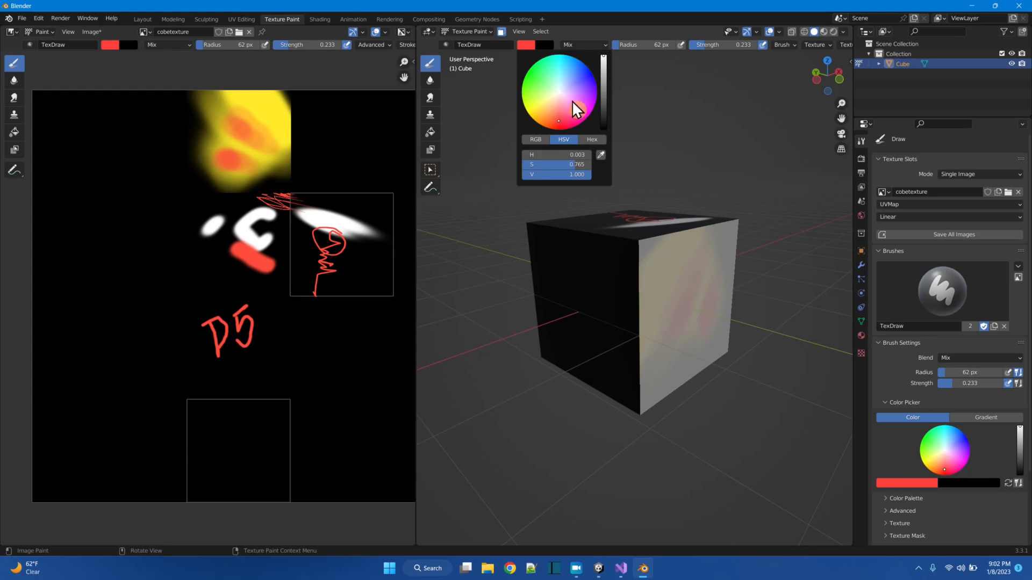
{"action": "left_click", "coordinate": [586, 104]}
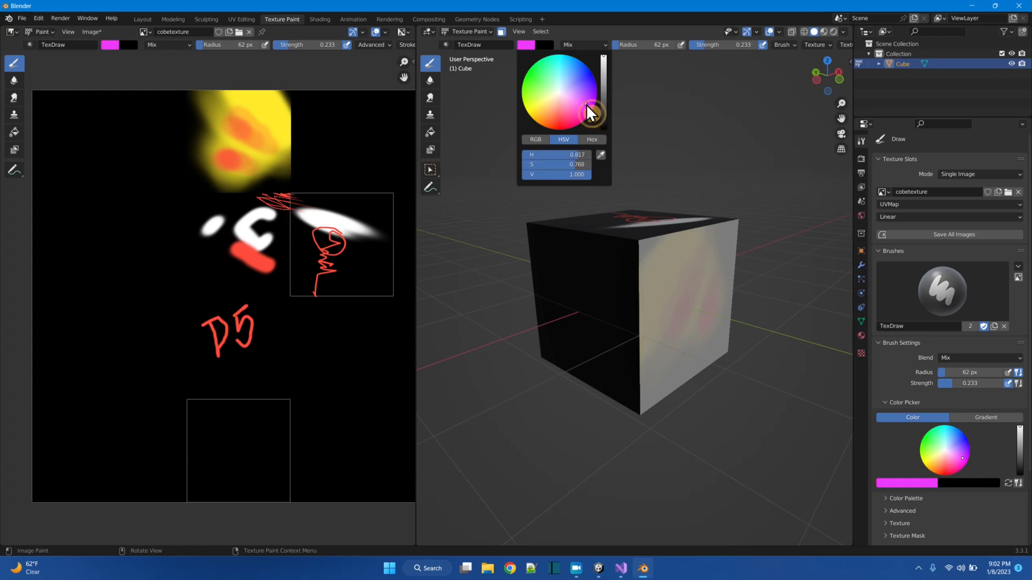
{"action": "left_click", "coordinate": [604, 76]}
{"action": "mouse_move", "coordinate": [595, 228]}
{"action": "middle_mouse_down"}
{"action": "mouse_move", "coordinate": [599, 270]}
{"action": "mouse_move", "coordinate": [585, 282]}
{"action": "middle_mouse_up"}
{"action": "mouse_move", "coordinate": [584, 282]}
{"action": "left_mouse_down"}
{"action": "mouse_move", "coordinate": [601, 362]}
{"action": "mouse_move", "coordinate": [654, 235]}
{"action": "left_mouse_up"}
Step: Raise the brush strength to 1.000 and paint the masked top and side faces solid purple
{"action": "left_click_drag", "start_coordinate": [705, 45], "coordinate": [758, 45]}
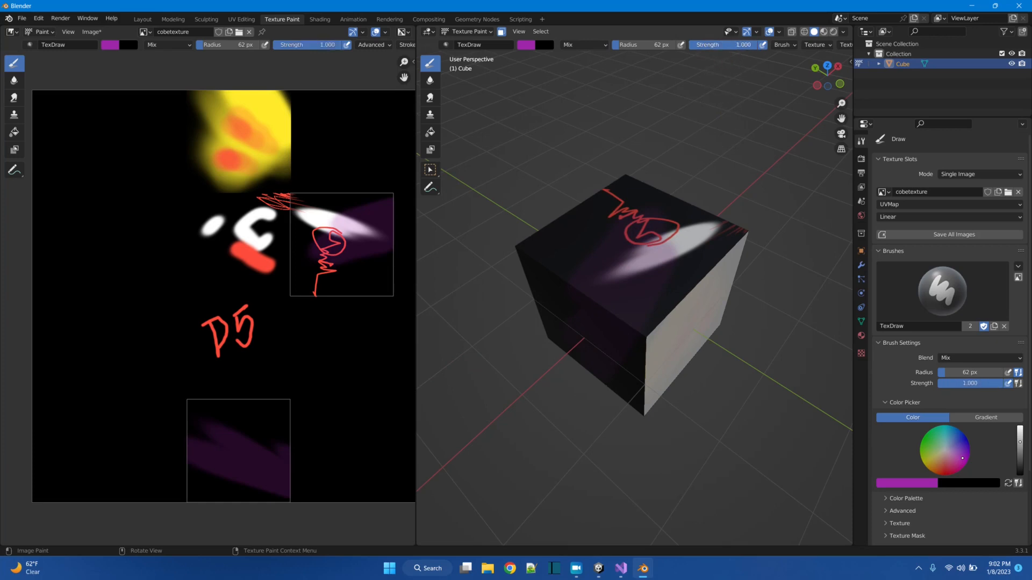
{"action": "mouse_move", "coordinate": [632, 249]}
{"action": "left_mouse_down"}
{"action": "mouse_move", "coordinate": [589, 278]}
{"action": "mouse_move", "coordinate": [546, 260]}
{"action": "mouse_move", "coordinate": [551, 237]}
{"action": "mouse_move", "coordinate": [673, 153]}
{"action": "mouse_move", "coordinate": [575, 299]}
{"action": "mouse_move", "coordinate": [700, 192]}
{"action": "mouse_move", "coordinate": [783, 185]}
{"action": "left_mouse_up"}
{"action": "mouse_move", "coordinate": [583, 283]}
{"action": "left_mouse_down"}
{"action": "mouse_move", "coordinate": [594, 414]}
{"action": "mouse_move", "coordinate": [643, 350]}
{"action": "mouse_move", "coordinate": [551, 299]}
{"action": "mouse_move", "coordinate": [655, 308]}
{"action": "left_mouse_up"}
{"action": "middle_click_drag", "start_coordinate": [655, 309], "coordinate": [503, 337]}
{"action": "mouse_move", "coordinate": [634, 328]}
{"action": "middle_mouse_down"}
{"action": "mouse_move", "coordinate": [661, 348]}
{"action": "mouse_move", "coordinate": [573, 322]}
{"action": "mouse_move", "coordinate": [581, 279]}
{"action": "middle_mouse_up"}
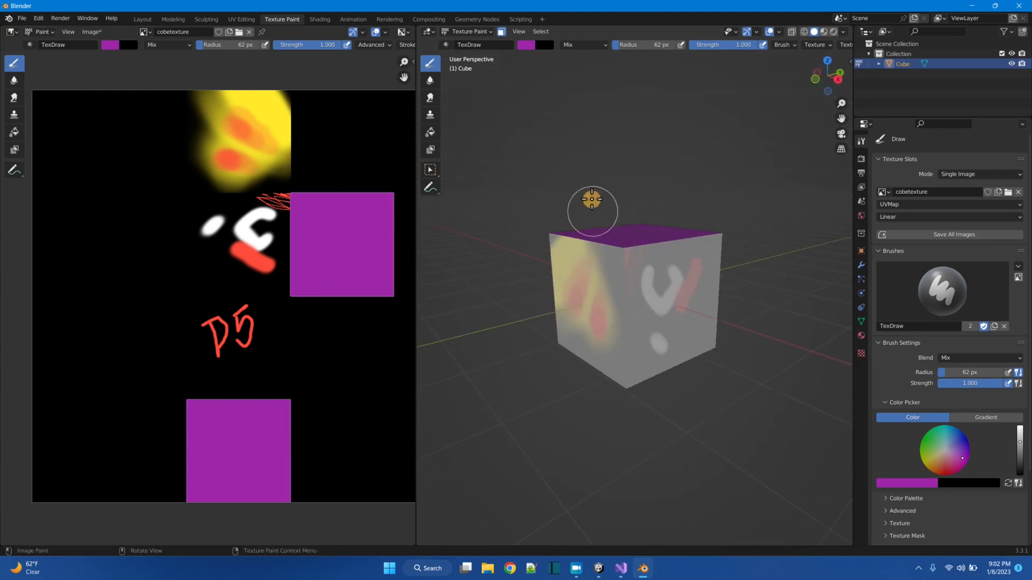
Step: Switch the cube to Edit Mode and show it in Material Preview shading in a wider 3D viewport
{"action": "left_click", "coordinate": [489, 31]}
{"action": "left_click", "coordinate": [487, 50]}
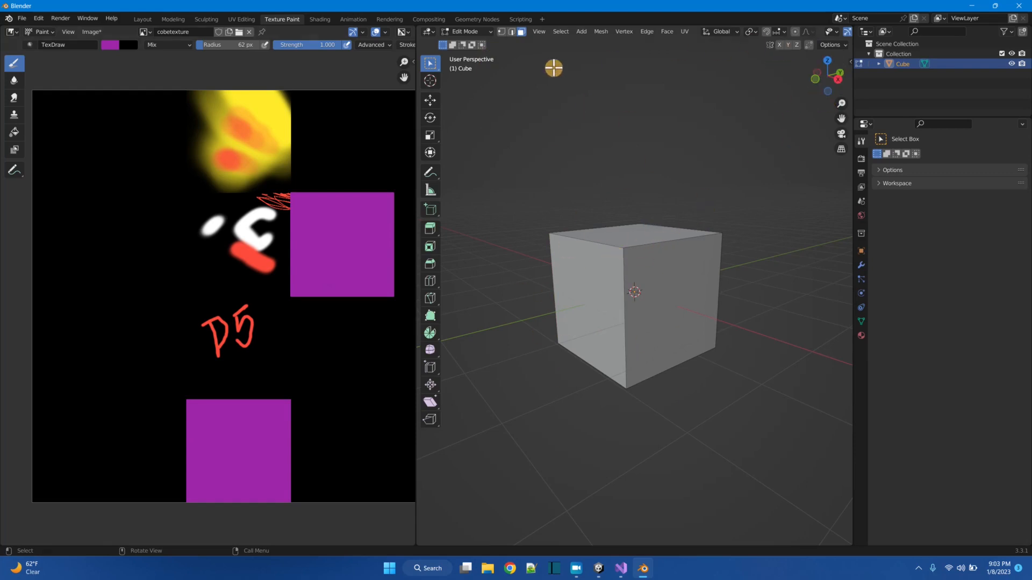
{"action": "scroll", "coordinate": [355, 202], "scroll_direction": "down", "scroll_amount": 3}
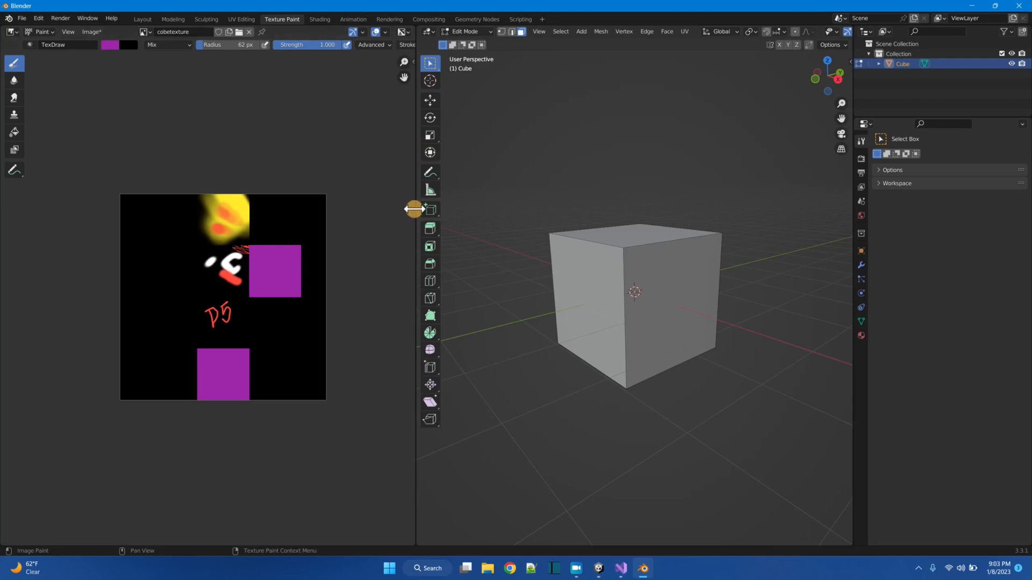
{"action": "left_click_drag", "start_coordinate": [417, 207], "coordinate": [303, 204]}
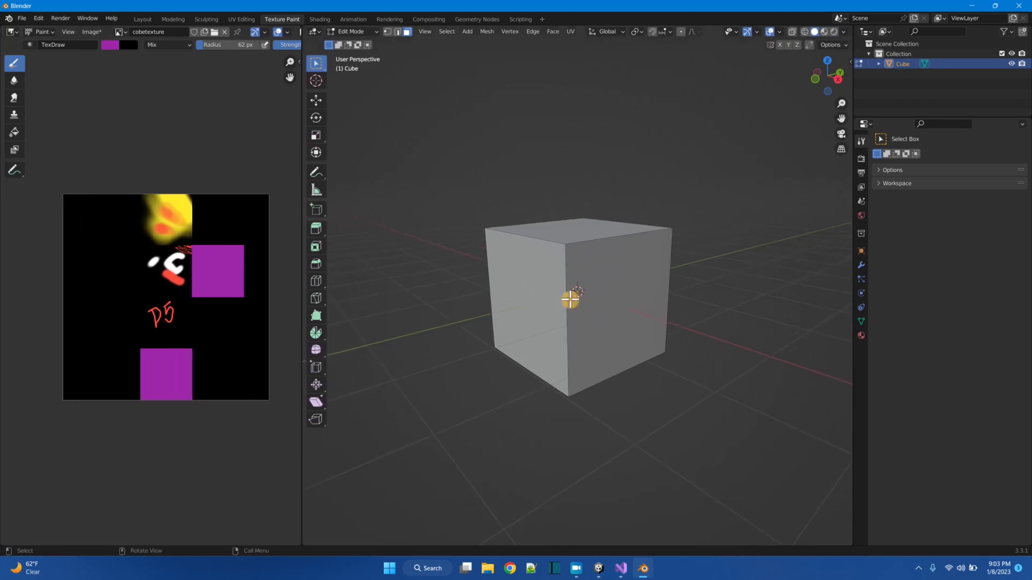
{"action": "left_click", "coordinate": [824, 32]}
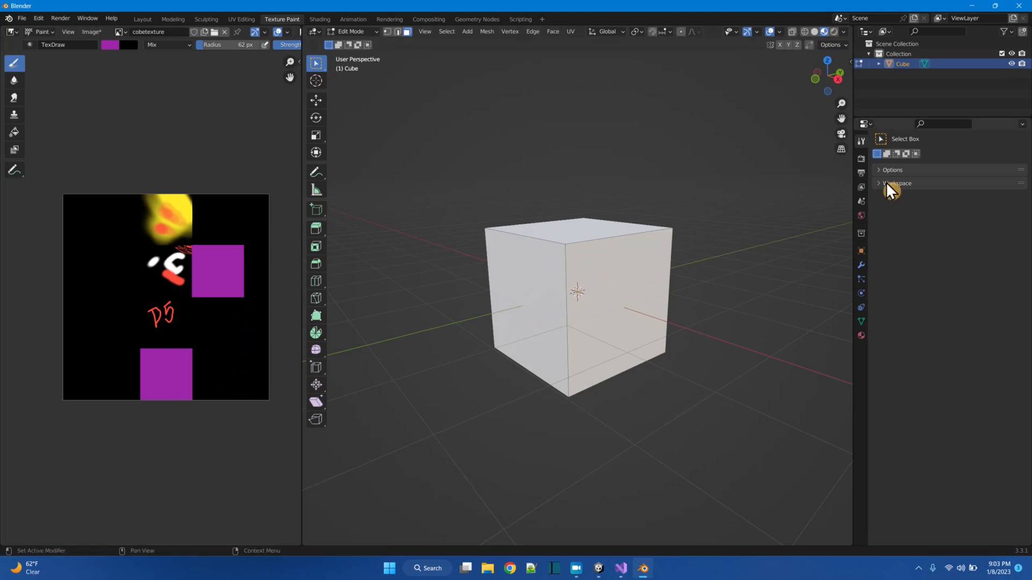
Step: Try light blue as the cube material's Base Color, and link the Base Color to an Image Texture instead
{"action": "left_click", "coordinate": [861, 336]}
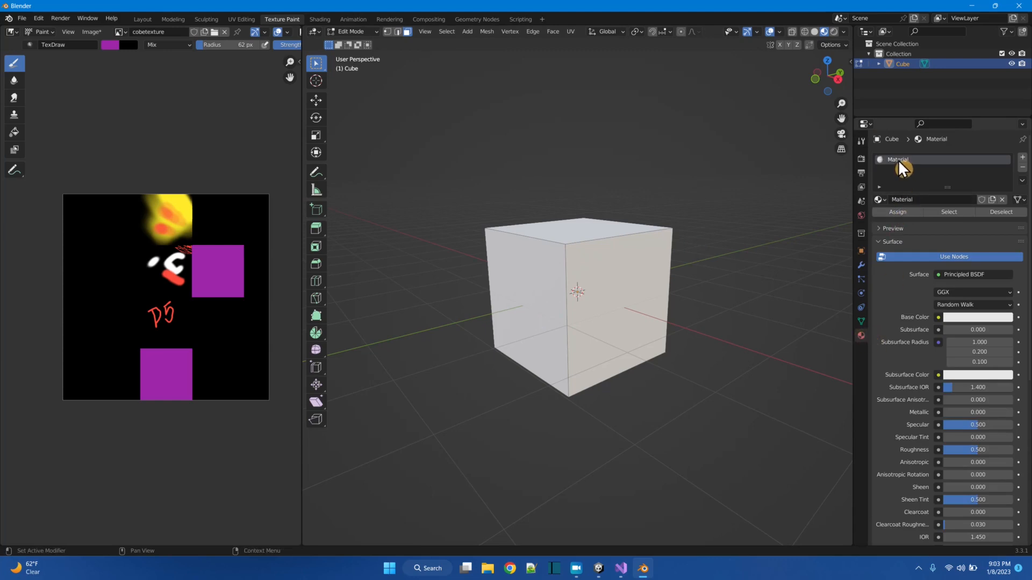
{"action": "left_click", "coordinate": [949, 317]}
{"action": "mouse_move", "coordinate": [968, 229]}
{"action": "left_mouse_down"}
{"action": "mouse_move", "coordinate": [970, 208]}
{"action": "mouse_move", "coordinate": [938, 196]}
{"action": "mouse_move", "coordinate": [960, 237]}
{"action": "mouse_move", "coordinate": [986, 199]}
{"action": "mouse_move", "coordinate": [935, 215]}
{"action": "mouse_move", "coordinate": [973, 192]}
{"action": "mouse_move", "coordinate": [956, 226]}
{"action": "mouse_move", "coordinate": [968, 192]}
{"action": "left_mouse_up"}
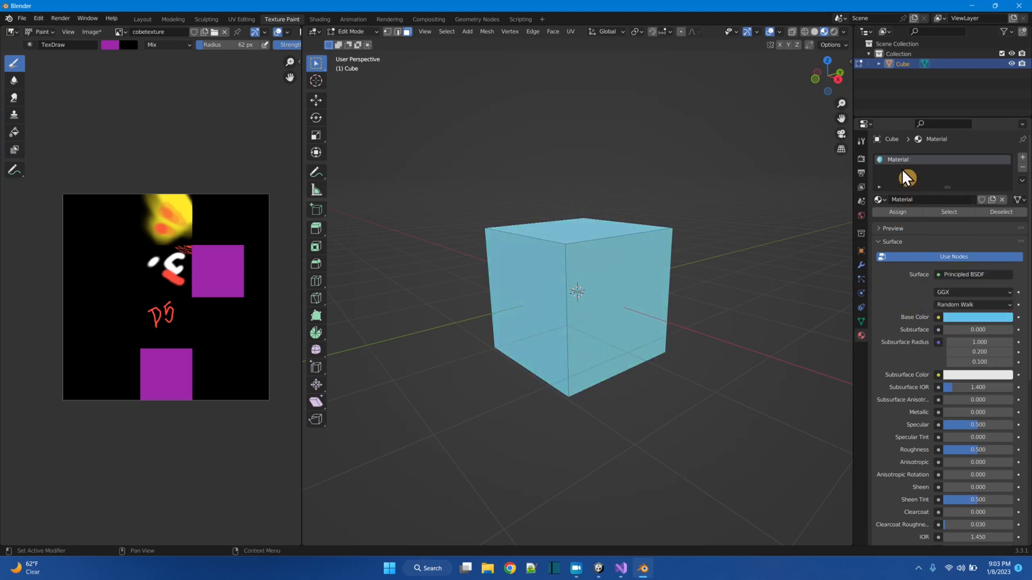
{"action": "left_click", "coordinate": [939, 318]}
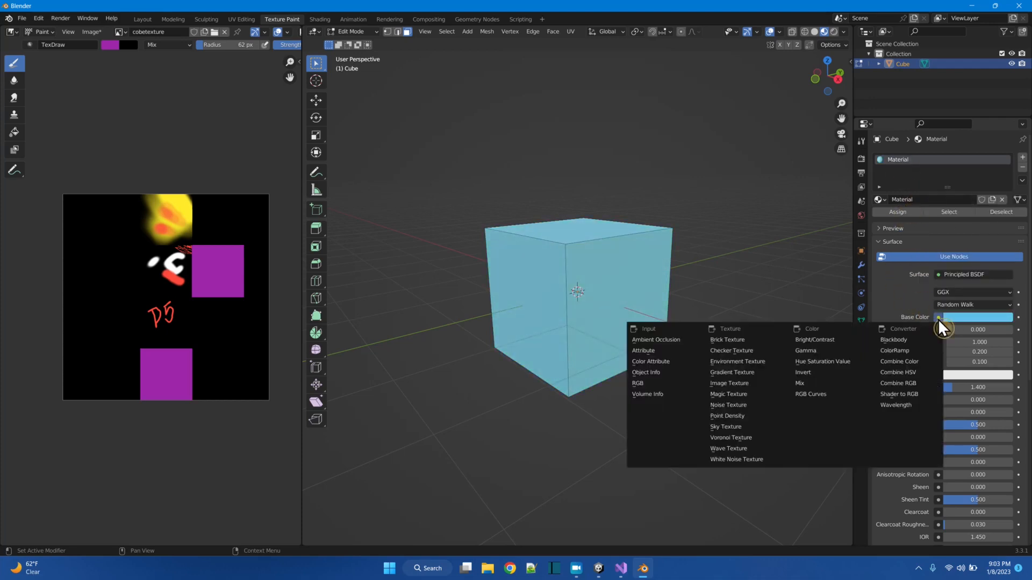
{"action": "left_click", "coordinate": [737, 383]}
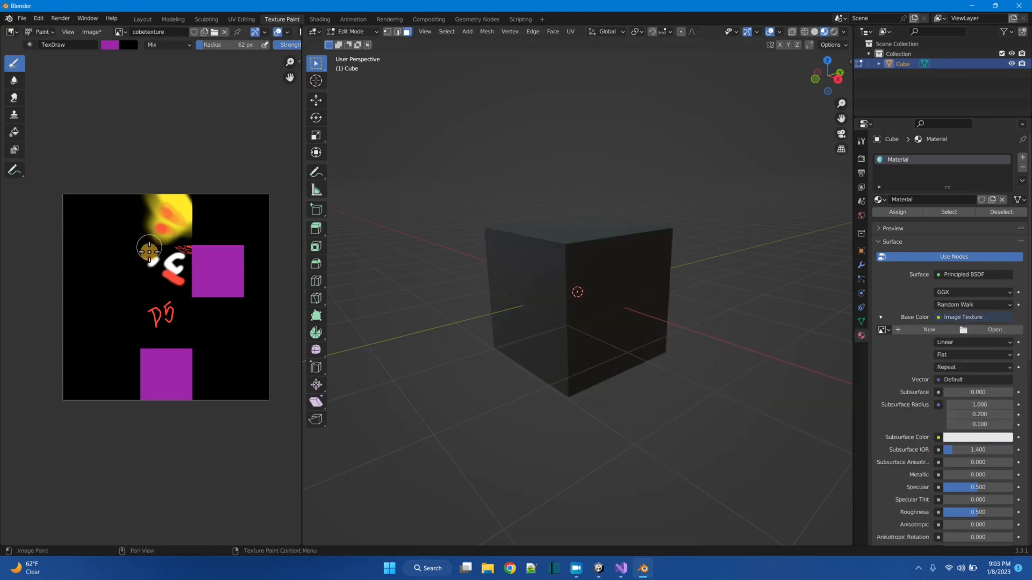
{"action": "left_click", "coordinate": [996, 330]}
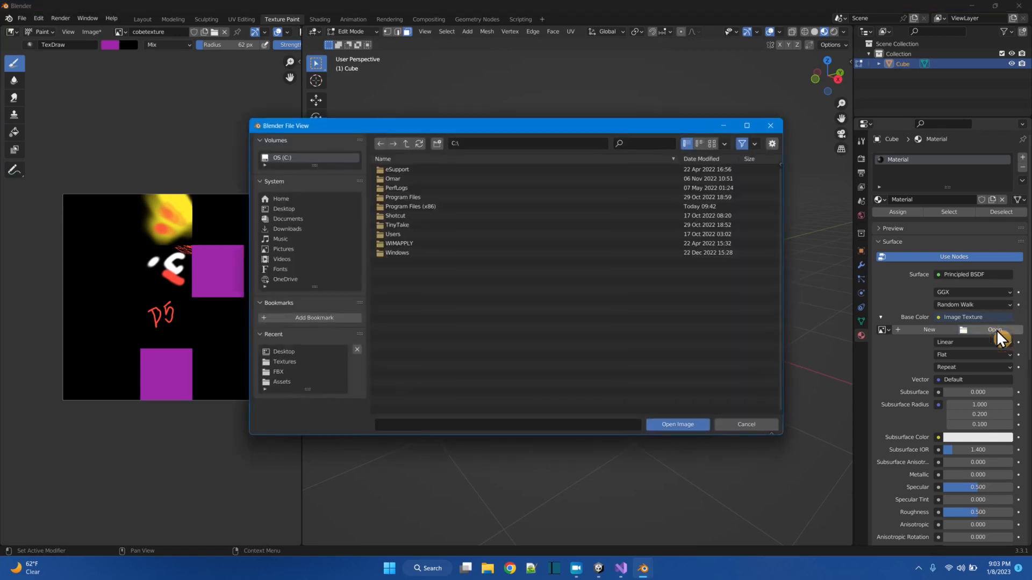
{"action": "left_click", "coordinate": [274, 210]}
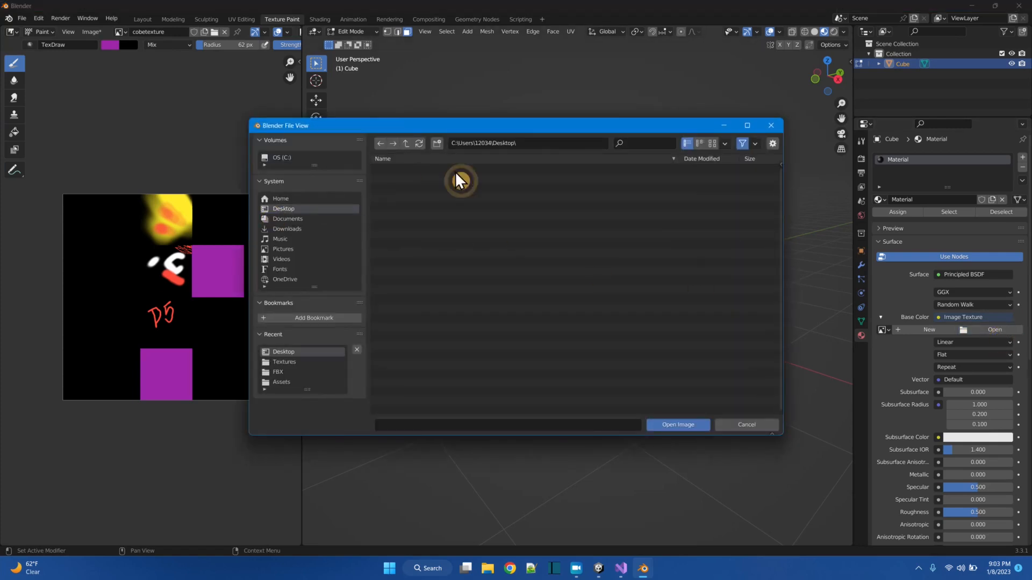
{"action": "left_click", "coordinate": [746, 424]}
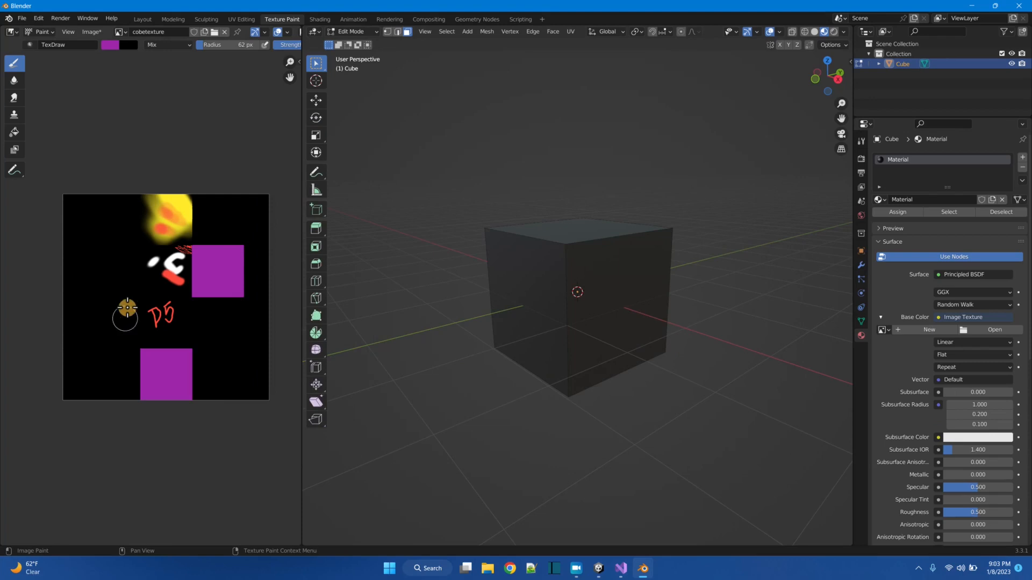
Step: Save the painted texture as a PNG image named Cubey in the Desktop folder
{"action": "left_click_drag", "start_coordinate": [302, 145], "coordinate": [329, 146]}
{"action": "left_click", "coordinate": [92, 31]}
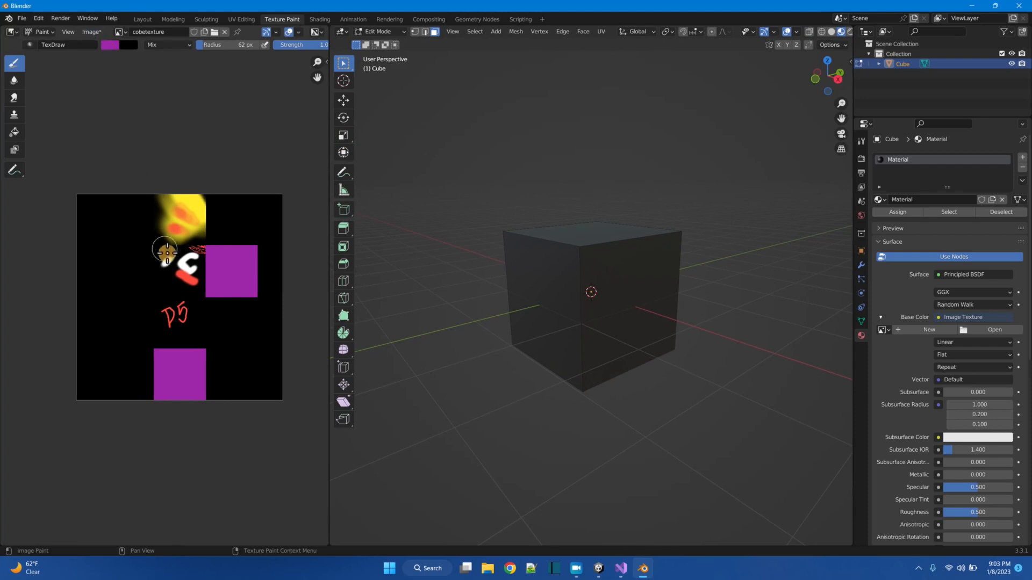
{"action": "left_click", "coordinate": [100, 36]}
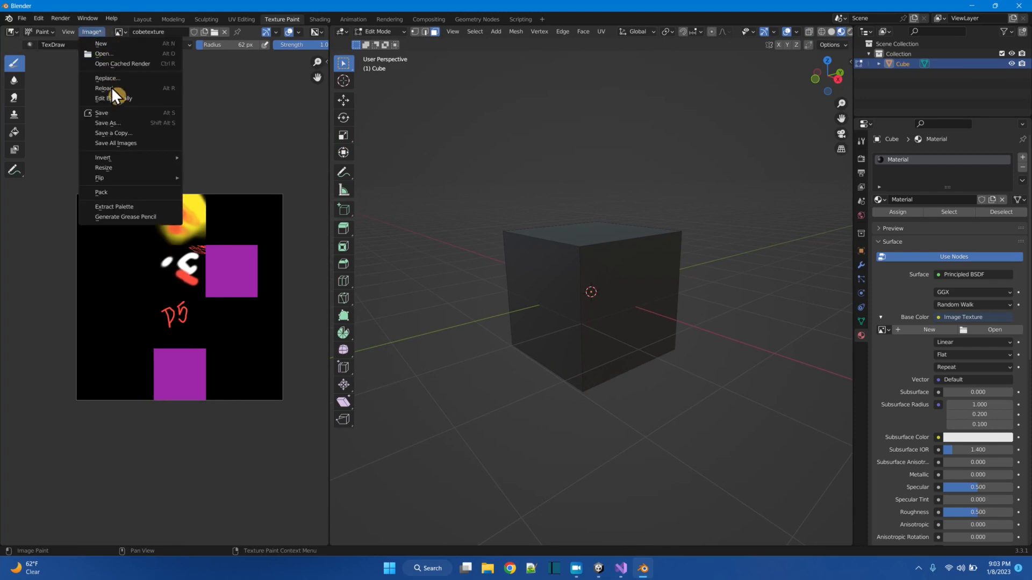
{"action": "left_click", "coordinate": [122, 123]}
{"action": "left_click", "coordinate": [279, 209]}
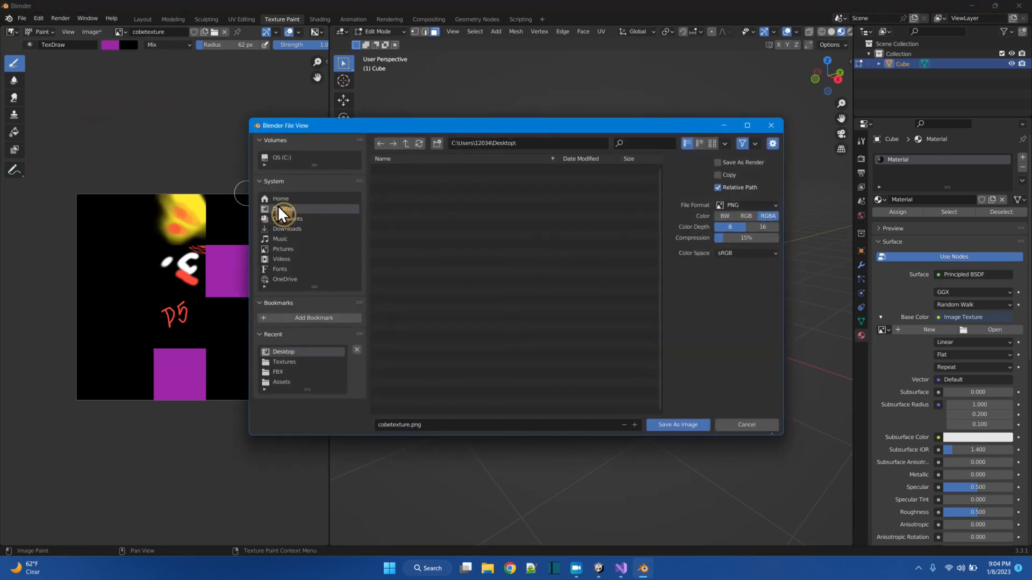
{"action": "left_click", "coordinate": [432, 425]}
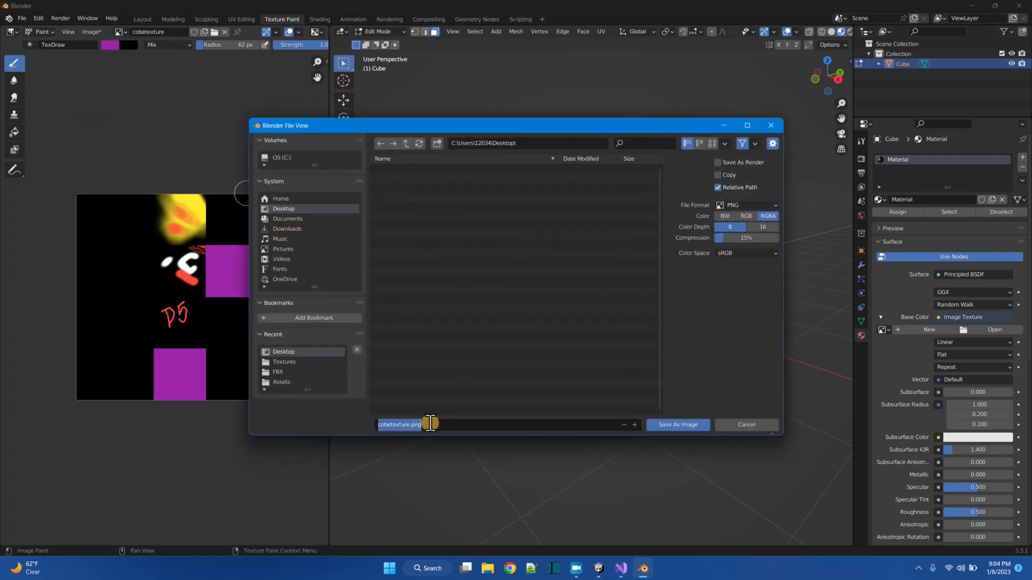
{"action": "type", "text": "cubey"}
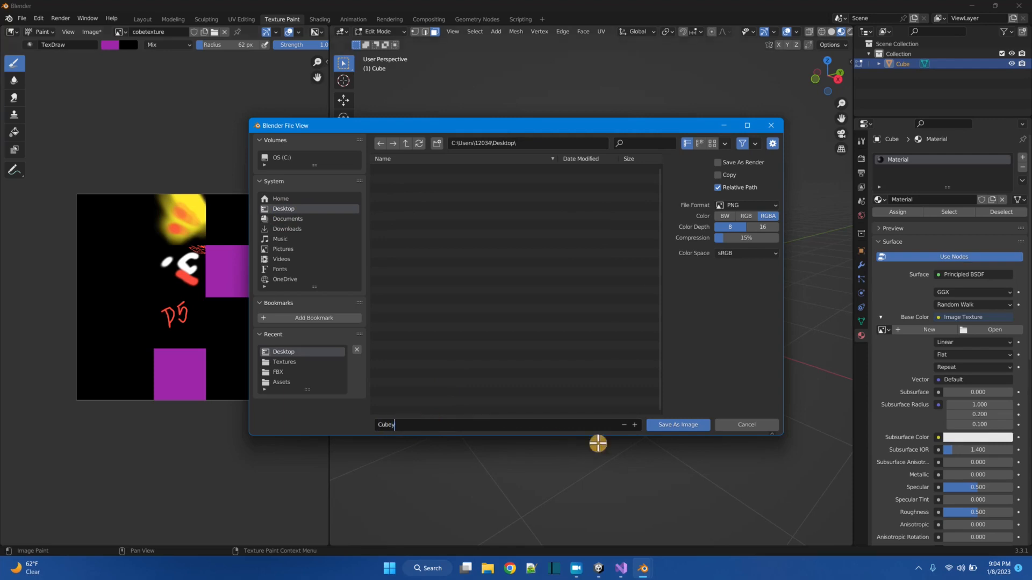
{"action": "left_click", "coordinate": [657, 425]}
{"action": "left_click", "coordinate": [656, 424]}
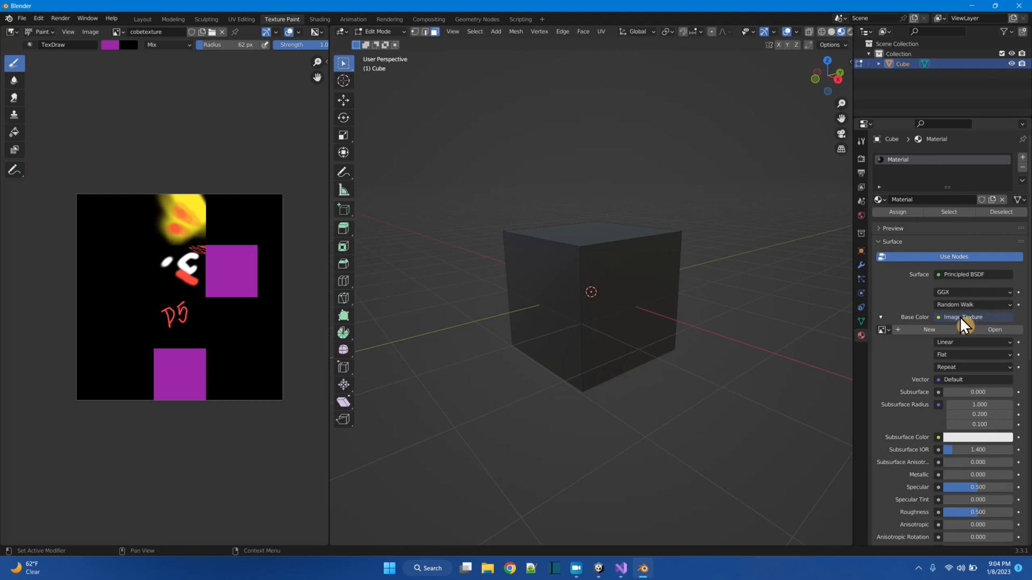
Step: Load the saved Cubey.png from the Desktop into the Base Color's Image Texture and inspect the textured cube from several angles
{"action": "left_click", "coordinate": [973, 333]}
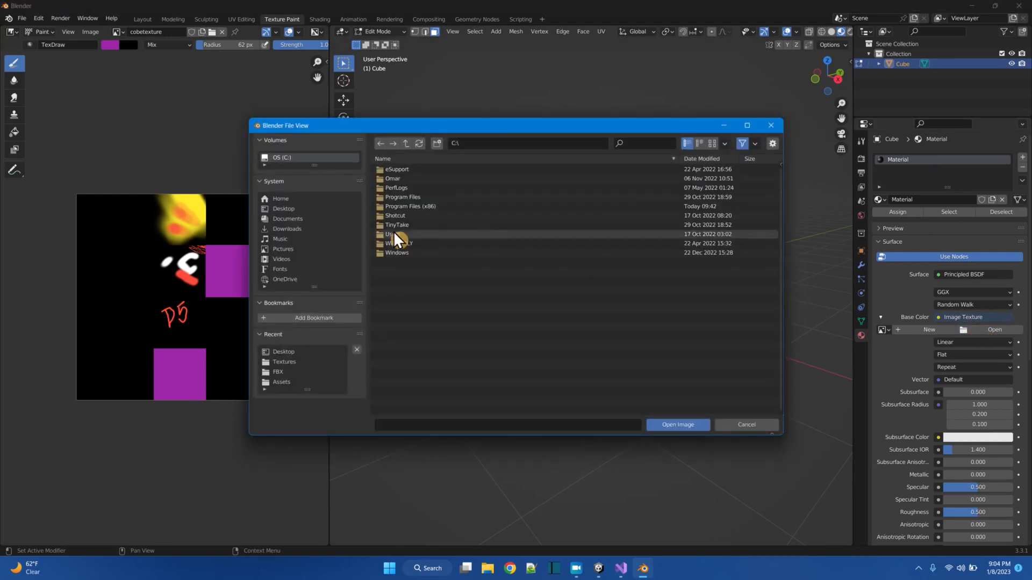
{"action": "left_click", "coordinate": [291, 208]}
{"action": "double_click", "coordinate": [388, 168]}
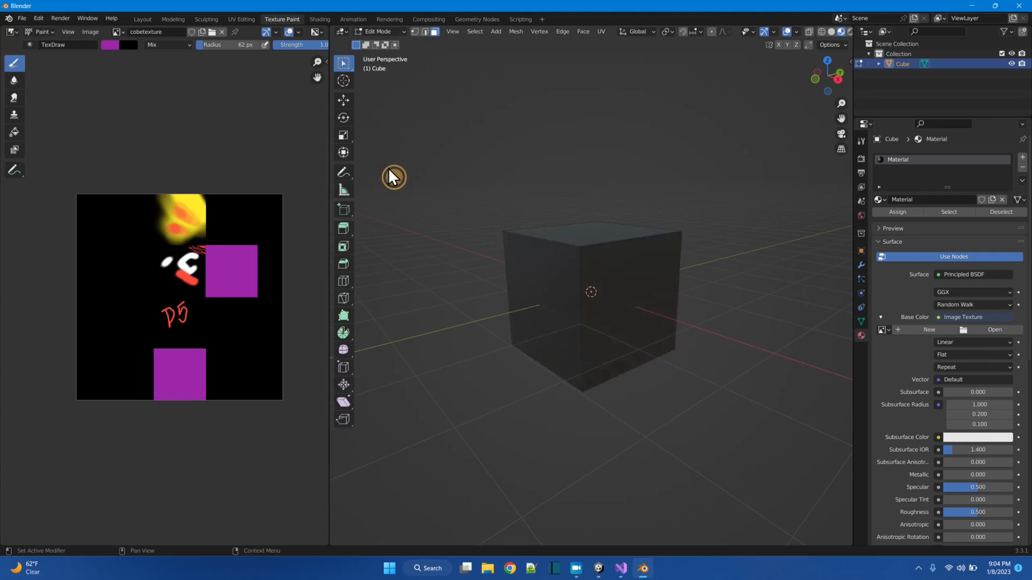
{"action": "mouse_move", "coordinate": [584, 344]}
{"action": "middle_mouse_down"}
{"action": "mouse_move", "coordinate": [567, 370]}
{"action": "mouse_move", "coordinate": [516, 369]}
{"action": "mouse_move", "coordinate": [537, 378]}
{"action": "mouse_move", "coordinate": [588, 364]}
{"action": "middle_mouse_up"}
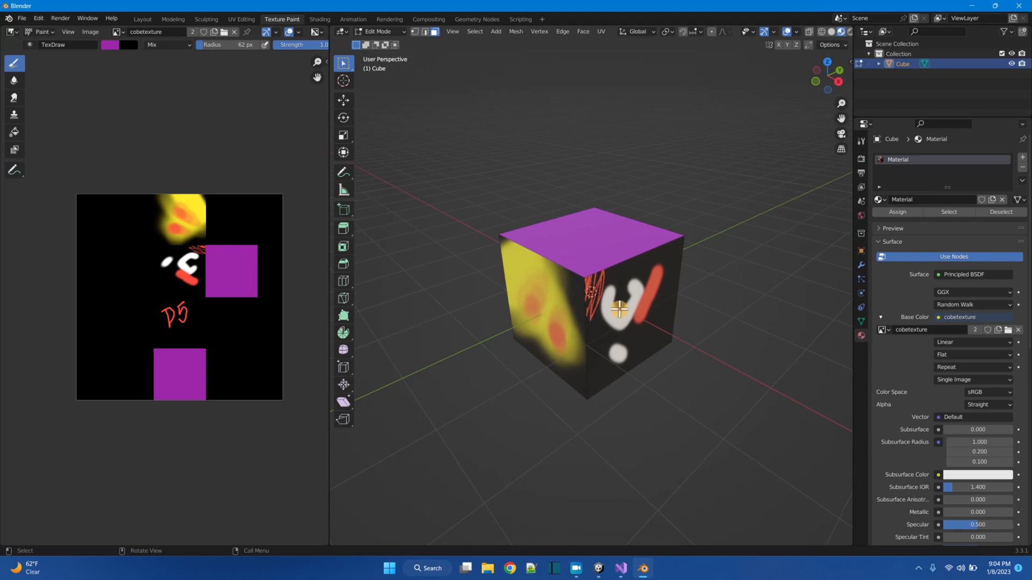
{"action": "middle_click_drag", "start_coordinate": [585, 284], "coordinate": [514, 295]}
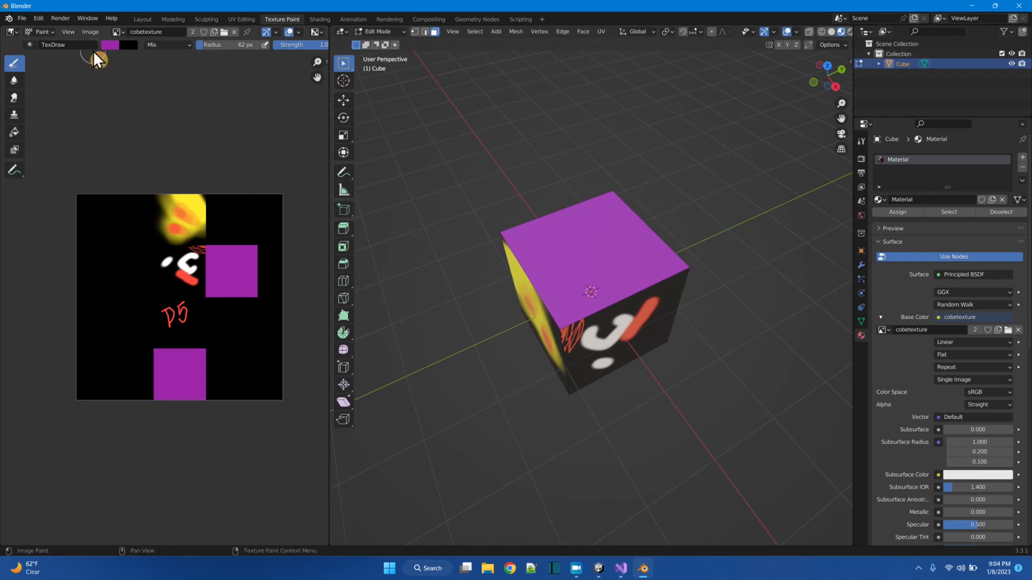
Step: Save the painted texture image again to its existing file
{"action": "left_click", "coordinate": [95, 32]}
{"action": "left_click", "coordinate": [107, 111]}
{"action": "left_click", "coordinate": [91, 32]}
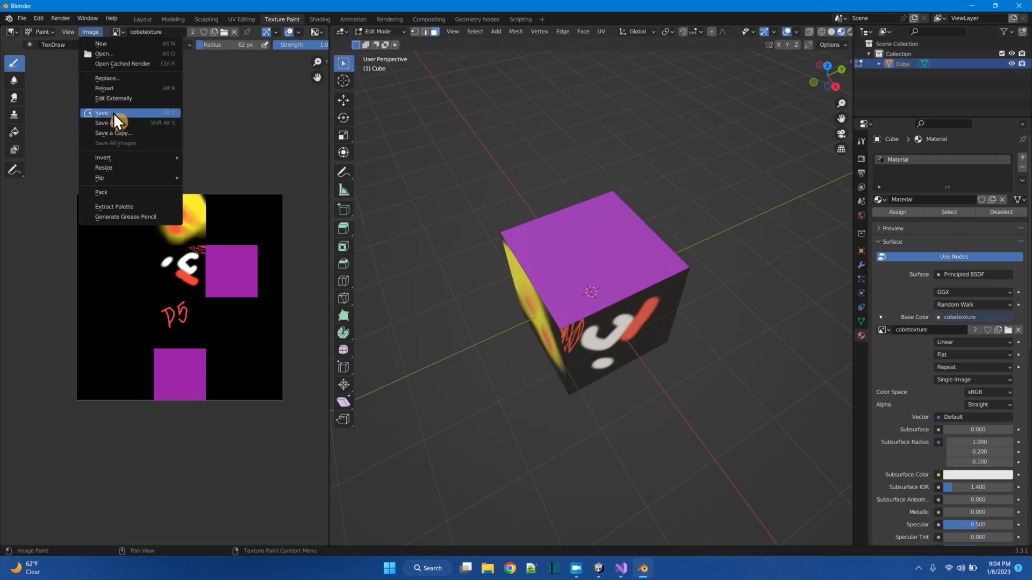
{"action": "left_click", "coordinate": [113, 111]}
Step: Export only the mesh as an FBX file named Cubey to the Desktop folder, with Apply Transform enabled
{"action": "left_click", "coordinate": [22, 20]}
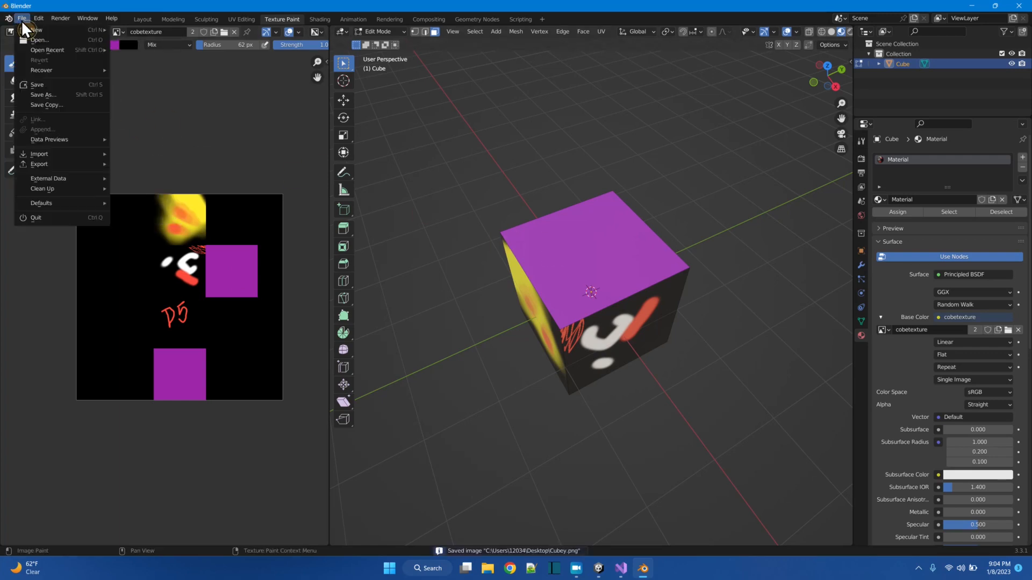
{"action": "mouse_move", "coordinate": [54, 163]}
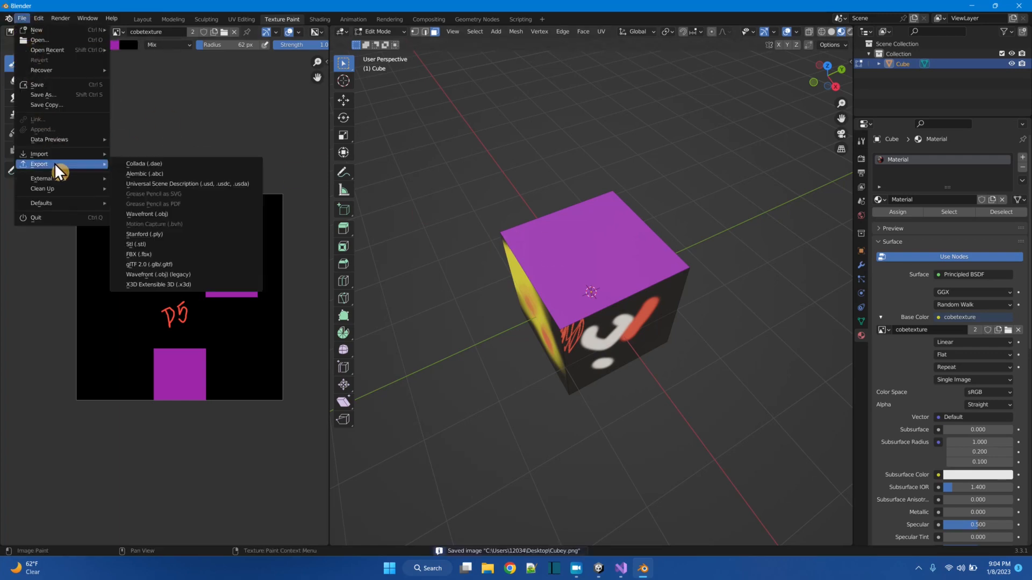
{"action": "left_click", "coordinate": [150, 253]}
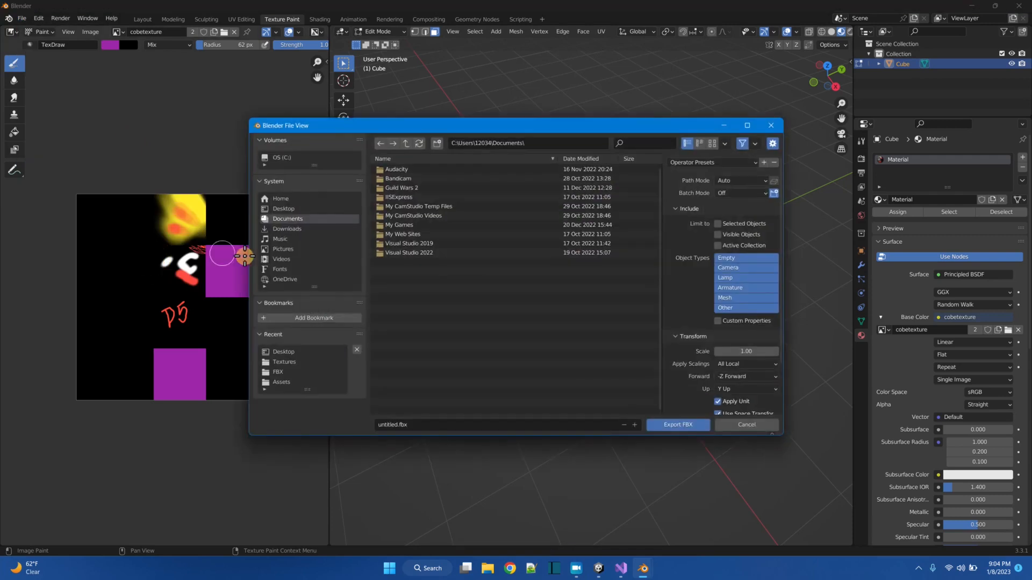
{"action": "left_click", "coordinate": [763, 299]}
{"action": "left_click", "coordinate": [278, 209]}
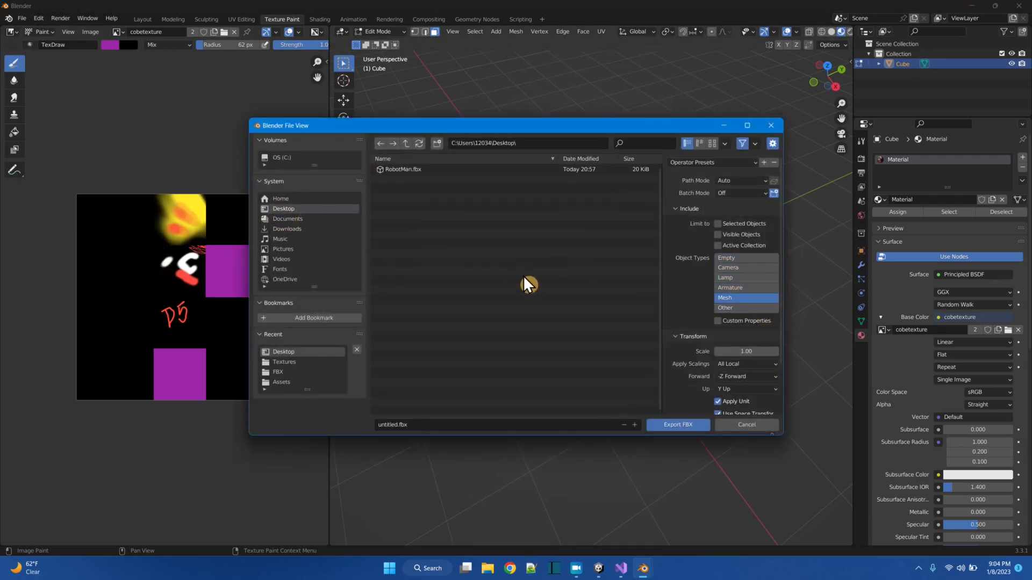
{"action": "scroll", "coordinate": [728, 330], "scroll_direction": "down", "scroll_amount": 4}
{"action": "left_click", "coordinate": [718, 368]}
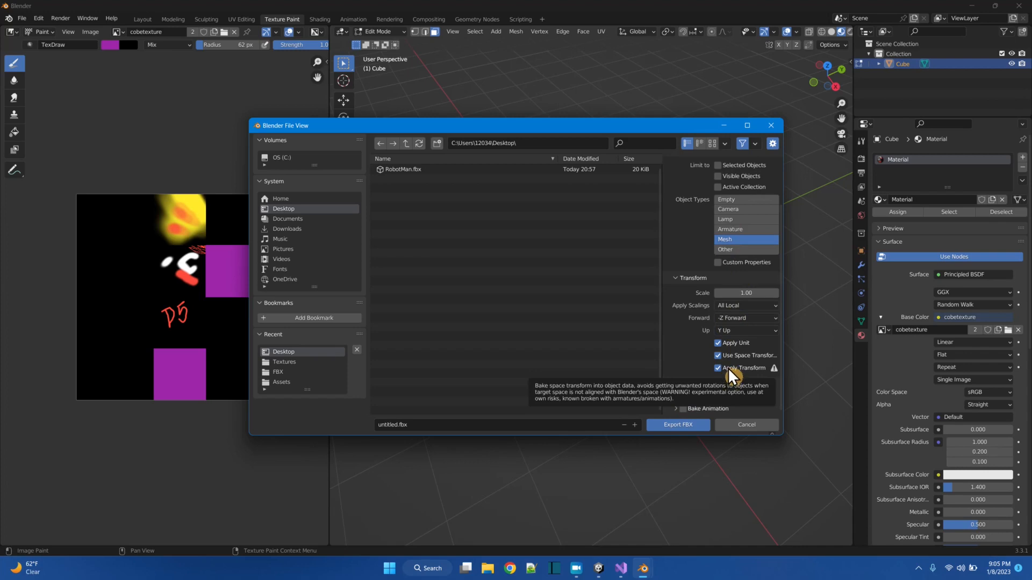
{"action": "left_click", "coordinate": [491, 425]}
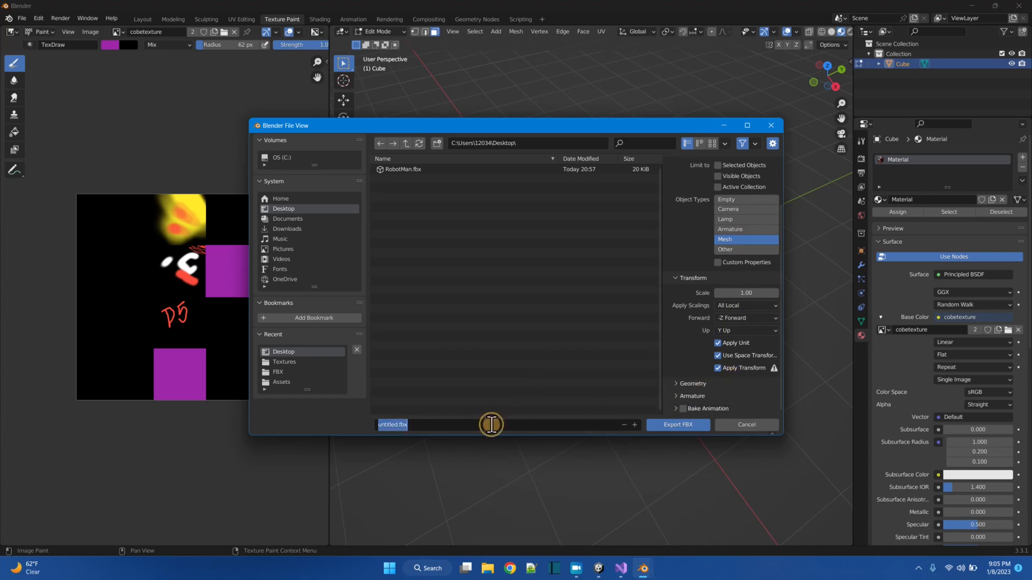
{"action": "type", "text": "Cubey"}
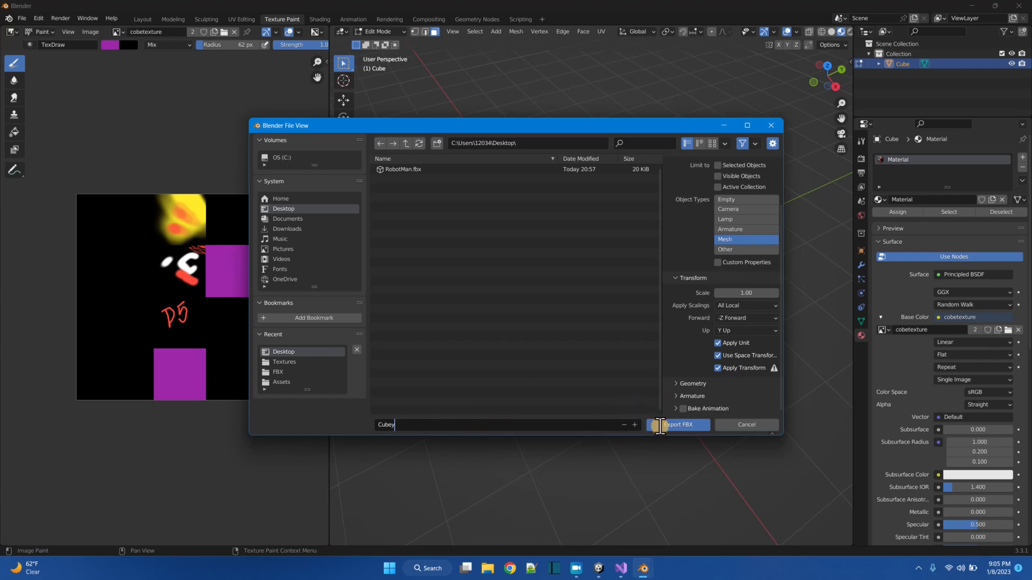
{"action": "left_click", "coordinate": [662, 425]}
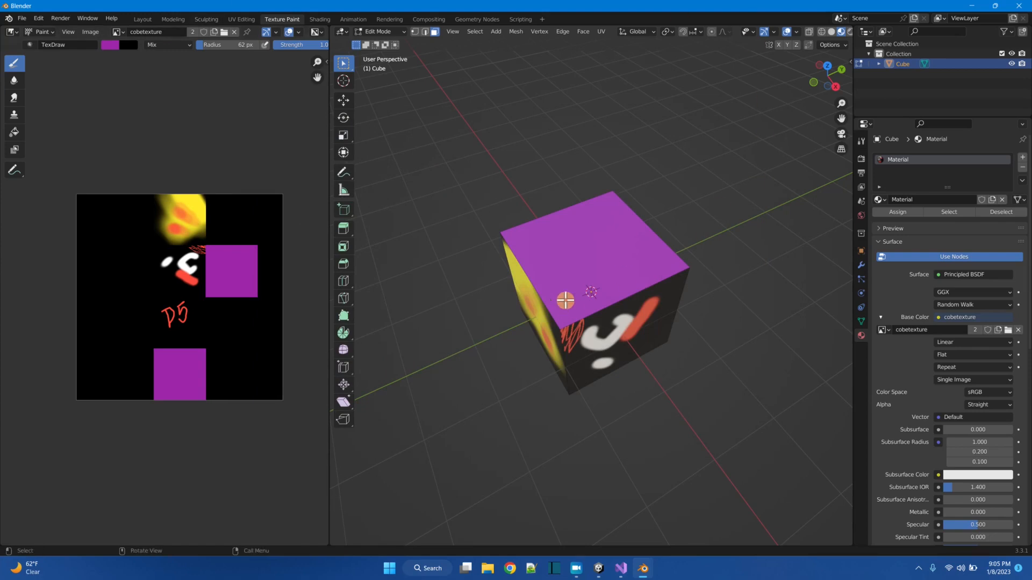
Step: Uncover the desktop and check the exported Cubey.fbx and the saved Cubey.png files there
{"action": "left_click_drag", "start_coordinate": [934, 6], "coordinate": [906, 68]}
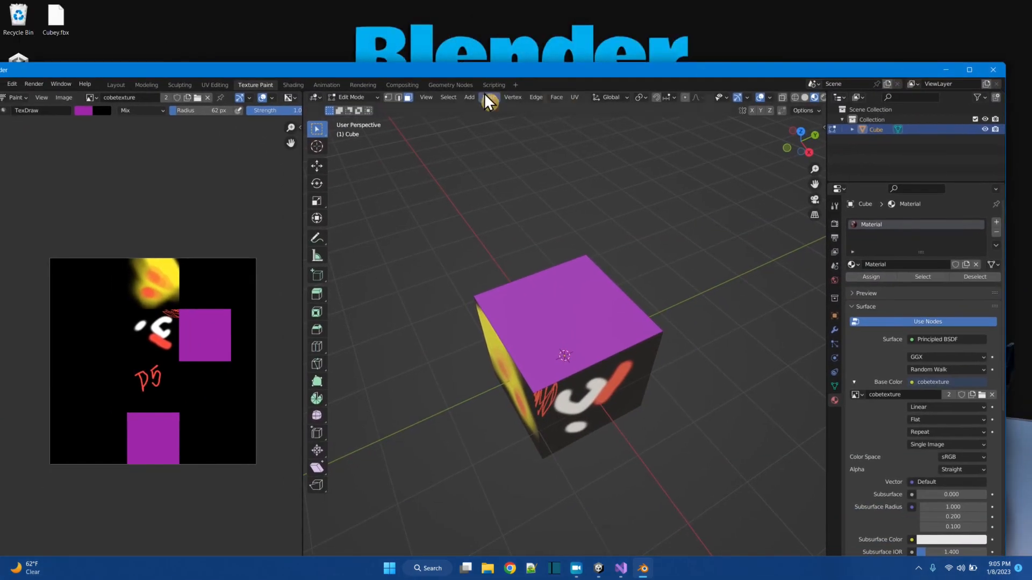
{"action": "left_click_drag", "start_coordinate": [146, 65], "coordinate": [430, 79]}
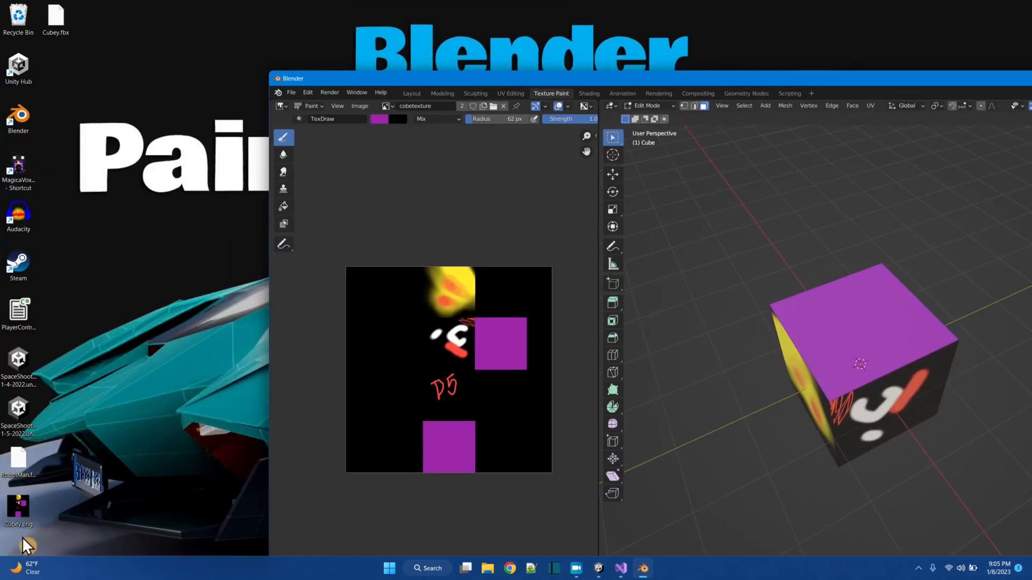
{"action": "left_click", "coordinate": [28, 508]}
{"action": "left_click", "coordinate": [54, 16]}
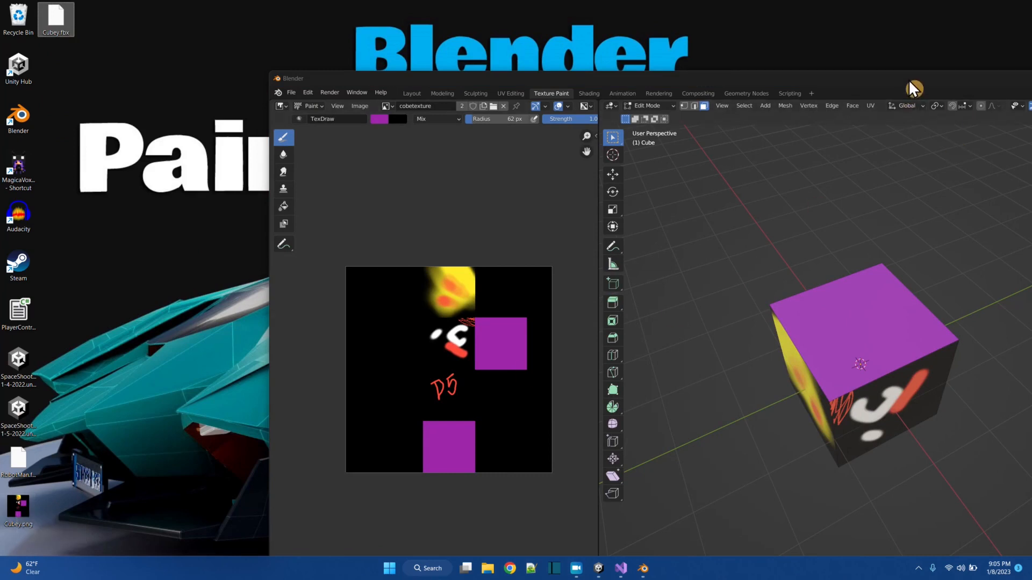
{"action": "left_click_drag", "start_coordinate": [910, 82], "coordinate": [625, 40]}
{"action": "left_click", "coordinate": [961, 40]}
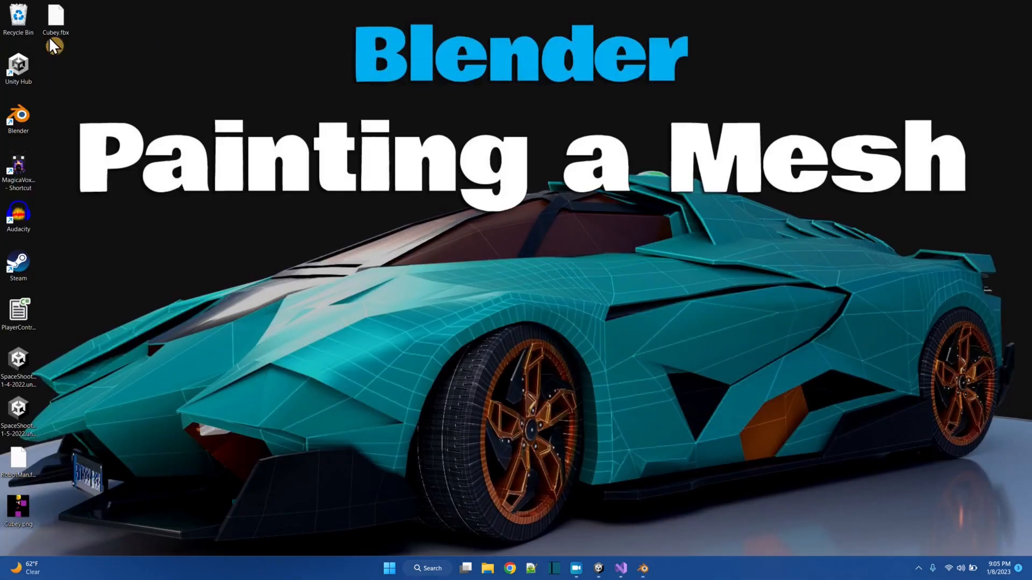
Step: Switch to Unity and import Cubey.fbx into the FBX assets folder and Cubey.png into the Textures folder
{"action": "left_click", "coordinate": [597, 566]}
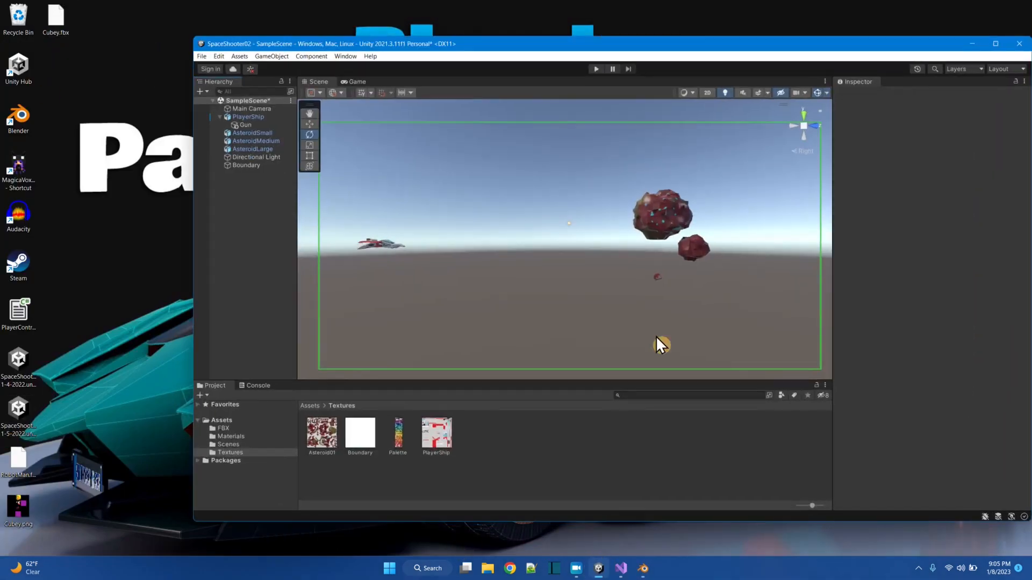
{"action": "left_click", "coordinate": [227, 420]}
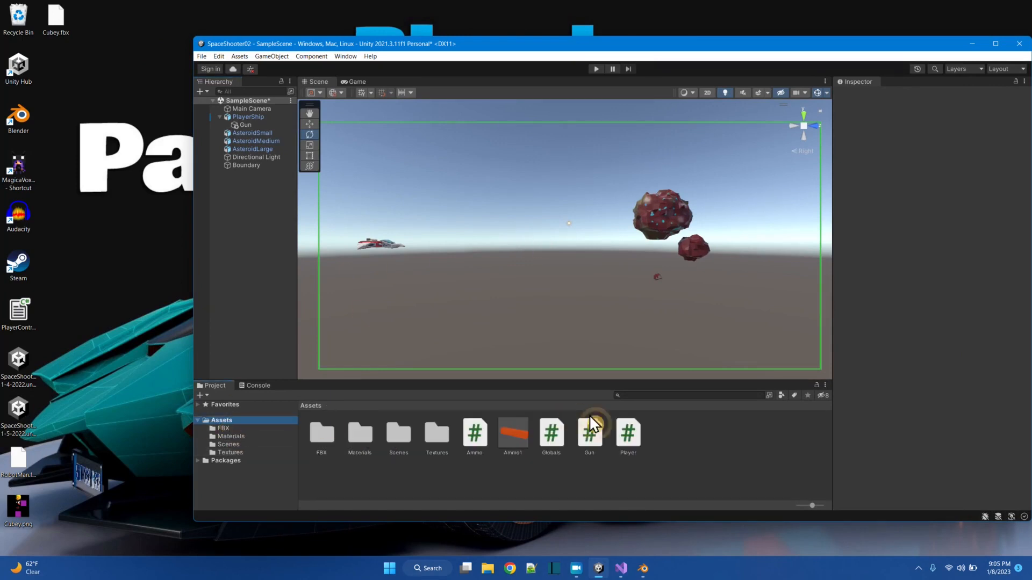
{"action": "left_click_drag", "start_coordinate": [56, 17], "coordinate": [325, 440]}
{"action": "left_click_drag", "start_coordinate": [21, 510], "coordinate": [435, 436]}
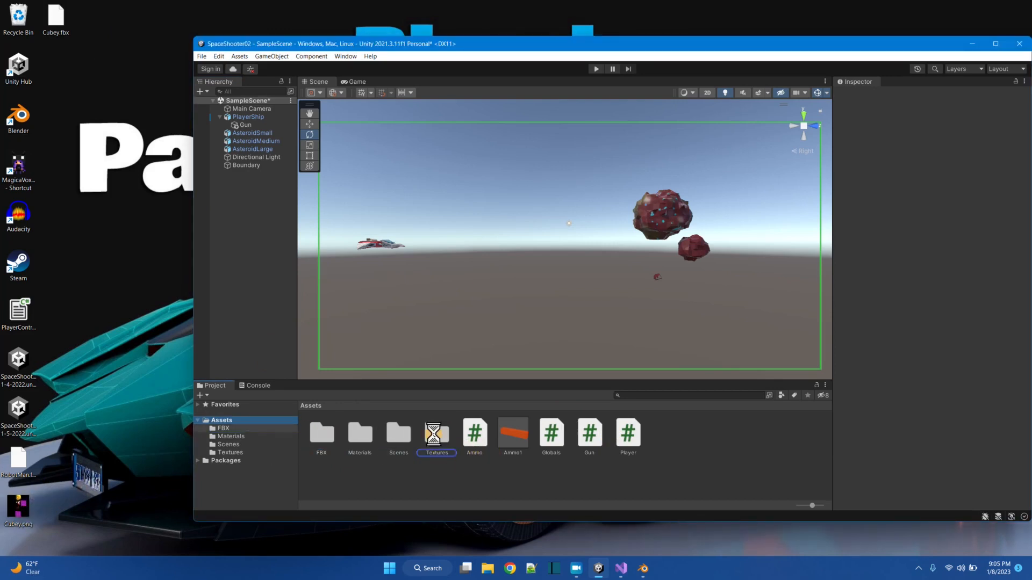
Step: Preview the Cubey model from the FBX folder, place it in the scene between the ship and the asteroids, and rotate it
{"action": "double_click", "coordinate": [323, 432]}
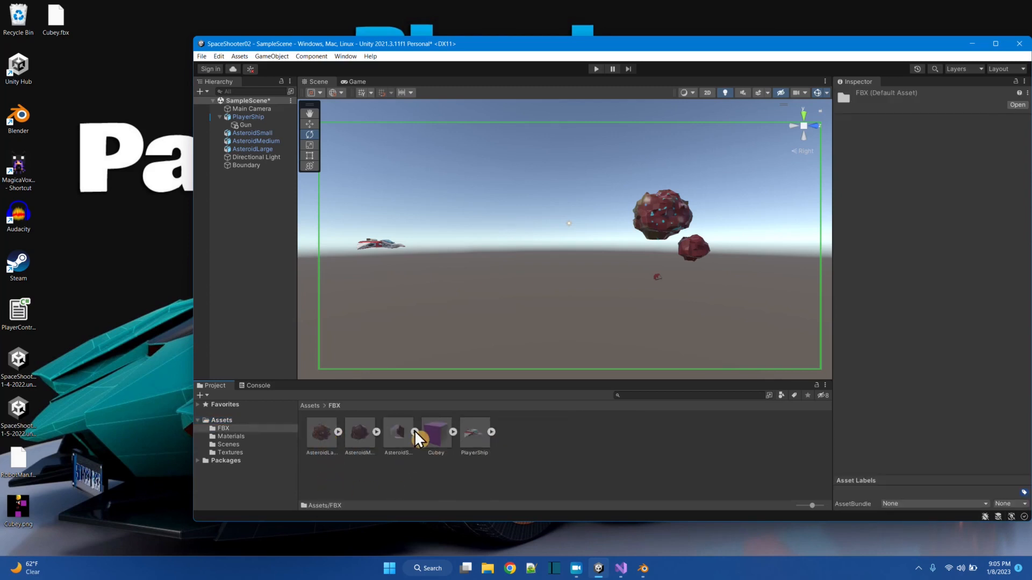
{"action": "left_click", "coordinate": [435, 439]}
{"action": "left_click_drag", "start_coordinate": [915, 423], "coordinate": [805, 387]}
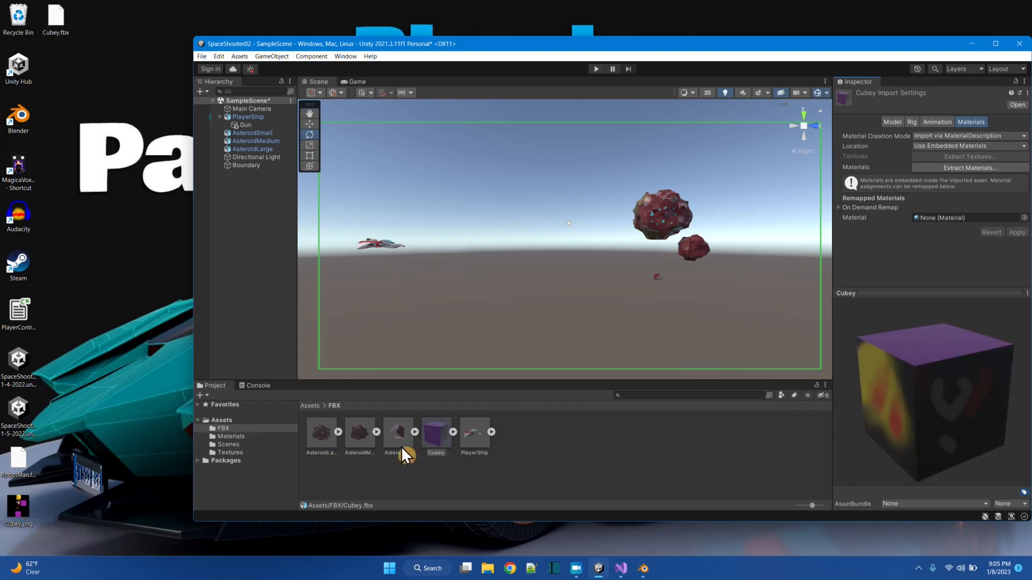
{"action": "left_click_drag", "start_coordinate": [562, 261], "coordinate": [553, 301]}
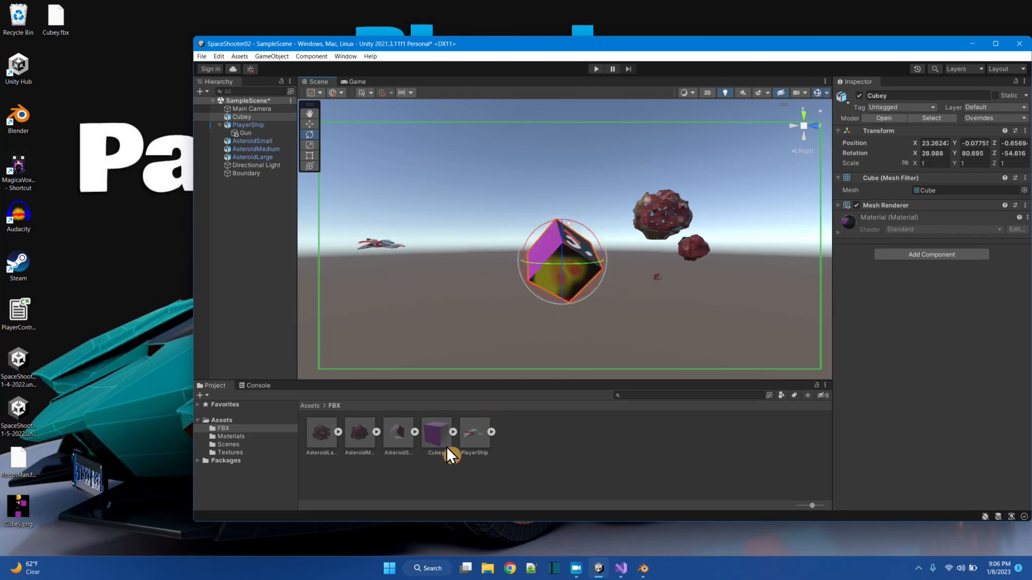
{"action": "left_click", "coordinate": [20, 513]}
{"action": "right_click", "coordinate": [21, 515]}
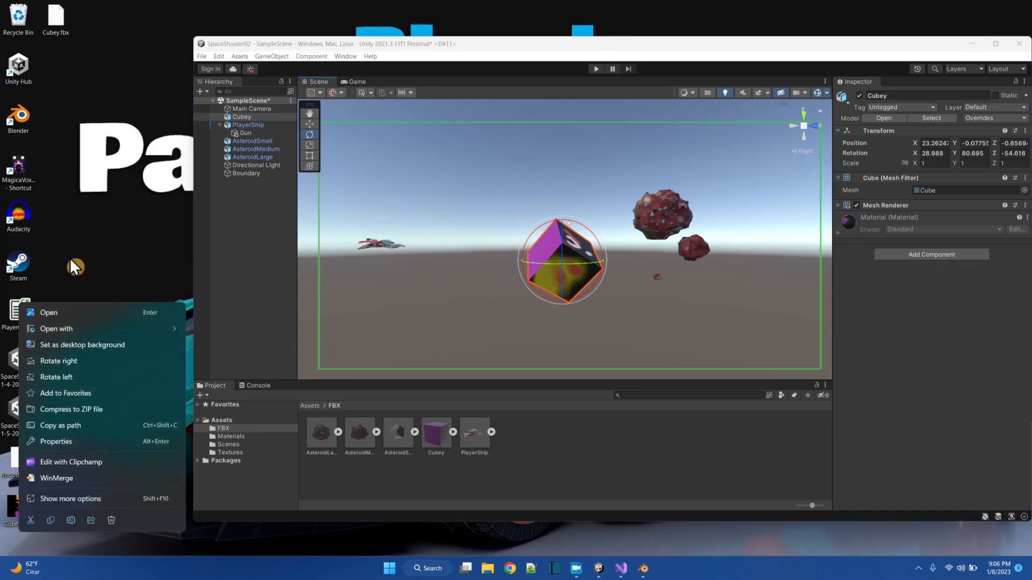
{"action": "left_click", "coordinate": [115, 249]}
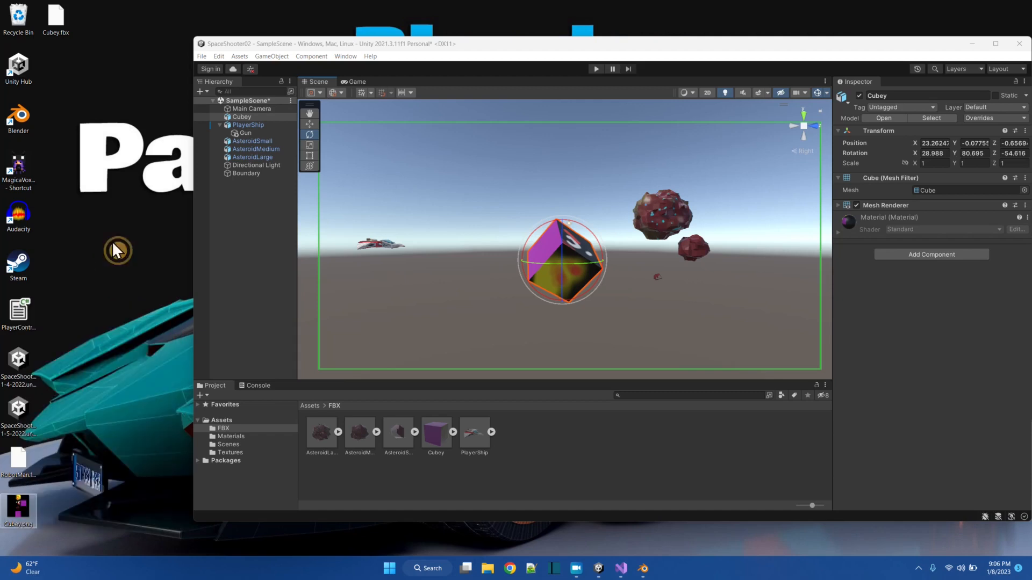
Step: Switch back to Blender and inspect the textured cube from several angles
{"action": "left_click", "coordinate": [974, 48]}
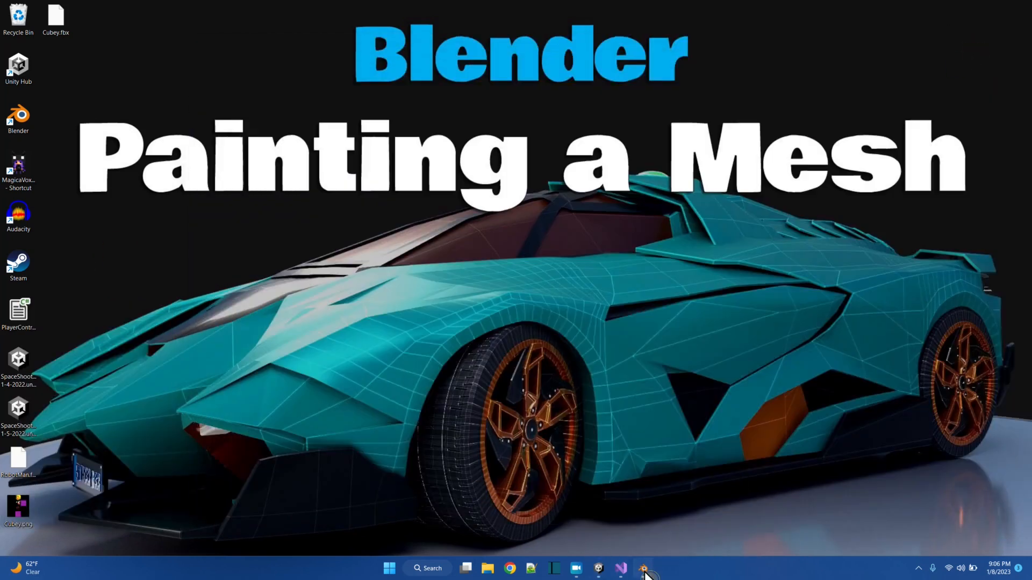
{"action": "left_click", "coordinate": [643, 568]}
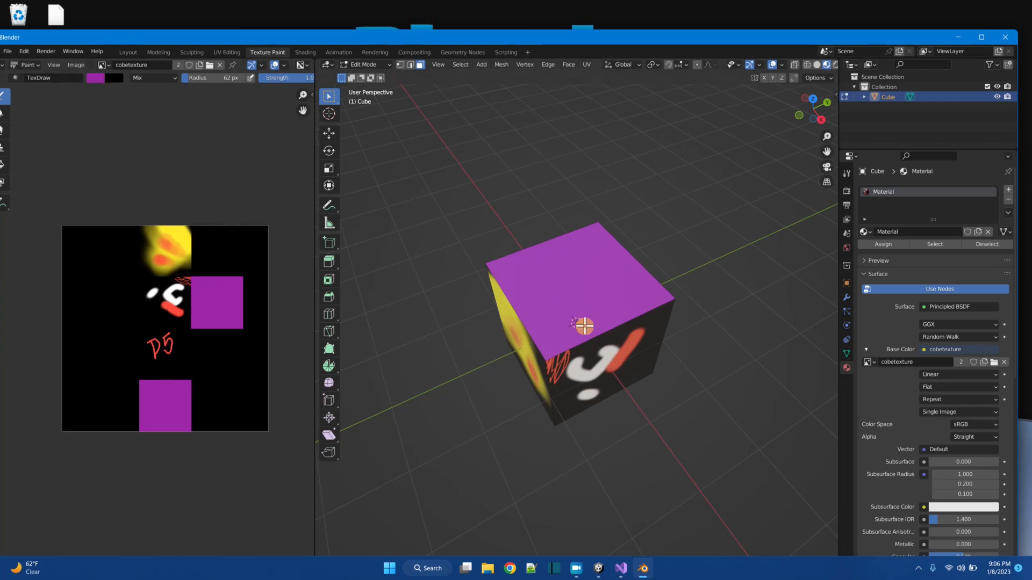
{"action": "middle_click_drag", "start_coordinate": [549, 402], "coordinate": [546, 371]}
{"action": "middle_click_drag", "start_coordinate": [600, 333], "coordinate": [471, 334]}
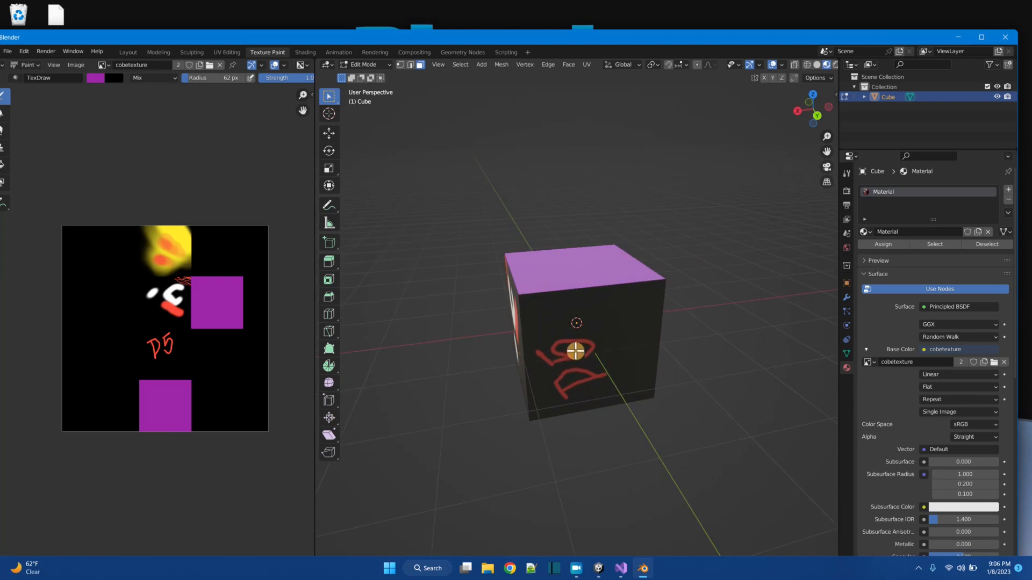
{"action": "middle_click_drag", "start_coordinate": [565, 357], "coordinate": [716, 359]}
{"action": "mouse_move", "coordinate": [547, 299]}
{"action": "middle_mouse_down"}
{"action": "mouse_move", "coordinate": [627, 299]}
{"action": "mouse_move", "coordinate": [535, 341]}
{"action": "mouse_move", "coordinate": [558, 304]}
{"action": "middle_mouse_up"}
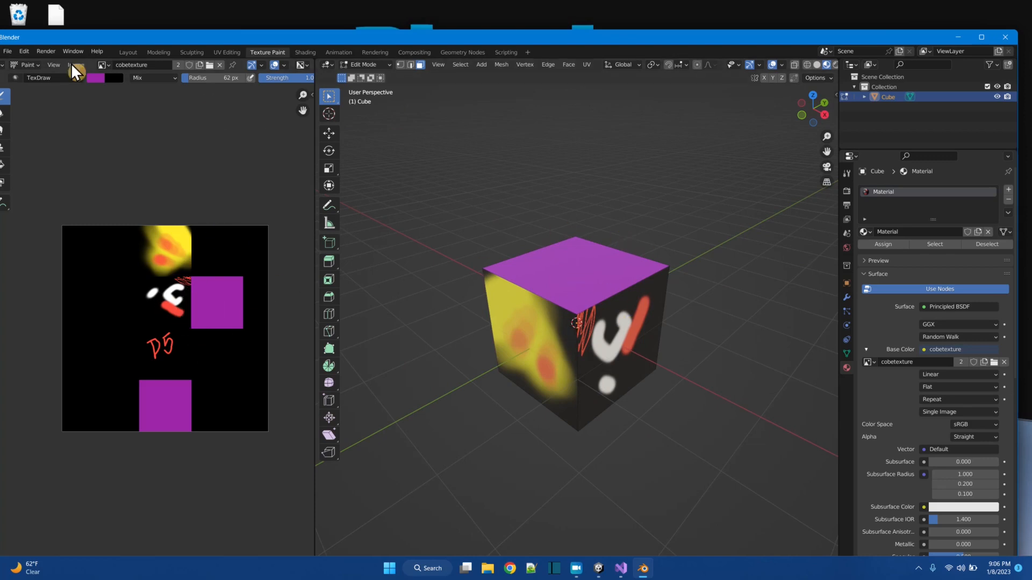
Step: Maximize the Blender window and start a new General file without saving the current changes
{"action": "left_click_drag", "start_coordinate": [140, 37], "coordinate": [164, 27]}
{"action": "left_click_drag", "start_coordinate": [7, 19], "coordinate": [81, 47]}
{"action": "left_click_drag", "start_coordinate": [432, 56], "coordinate": [394, 33]}
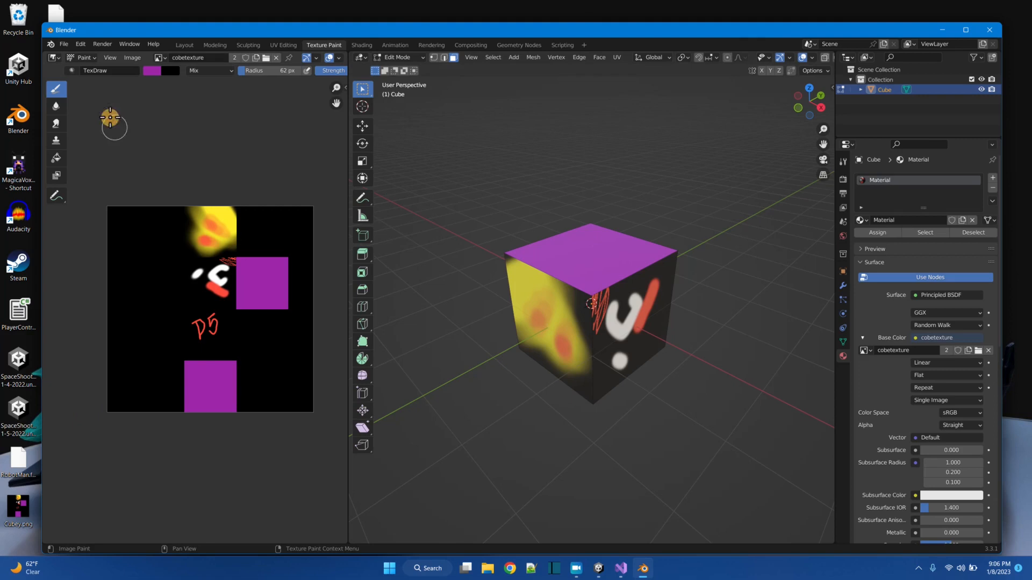
{"action": "left_click", "coordinate": [65, 43]}
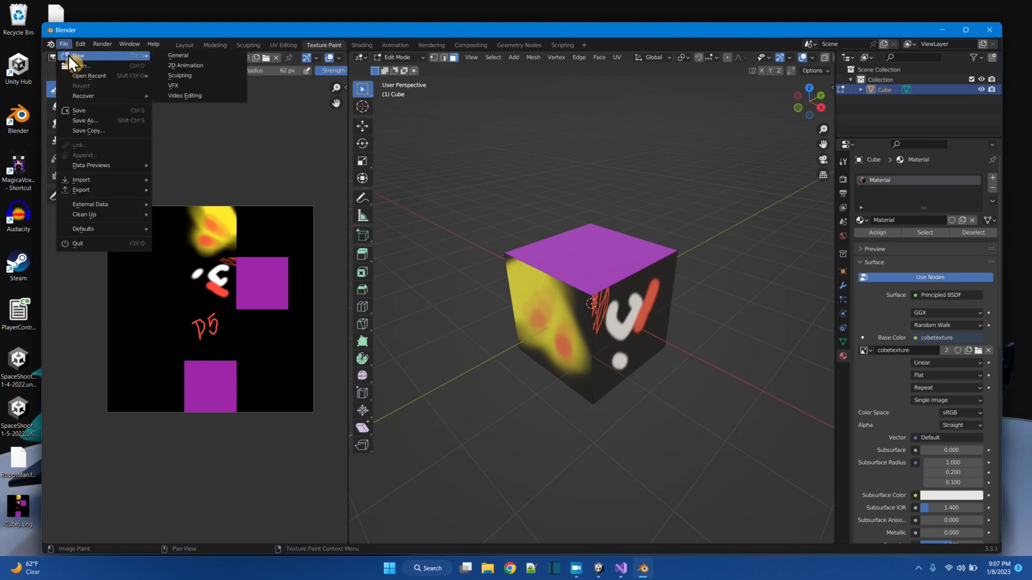
{"action": "left_click", "coordinate": [966, 30]}
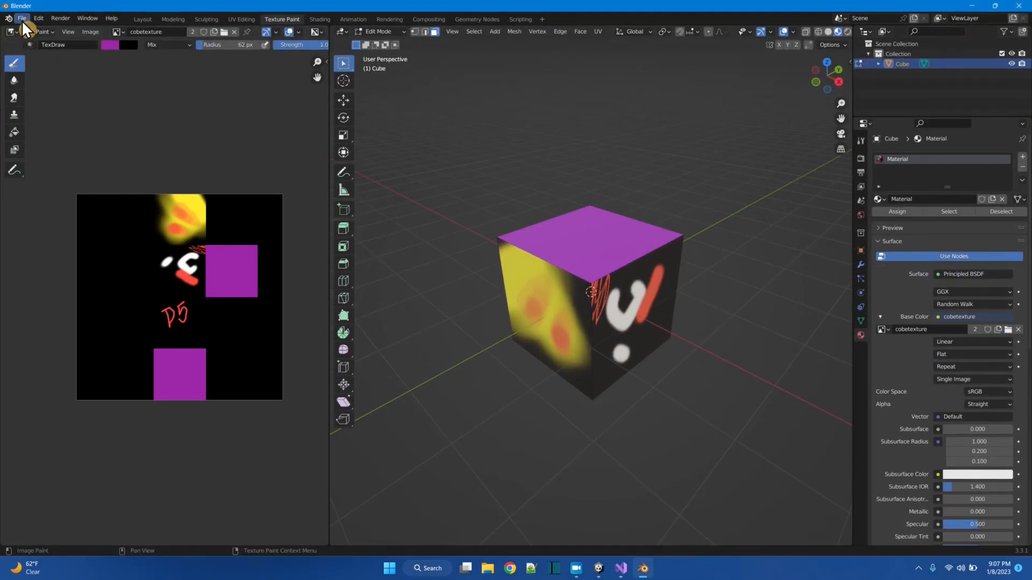
{"action": "left_click", "coordinate": [21, 20]}
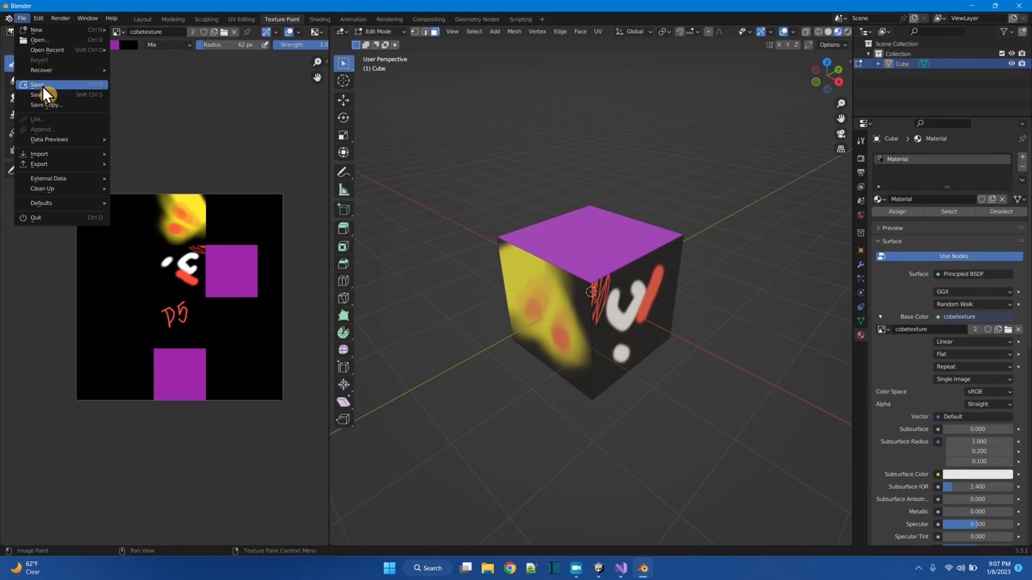
{"action": "mouse_move", "coordinate": [44, 30]}
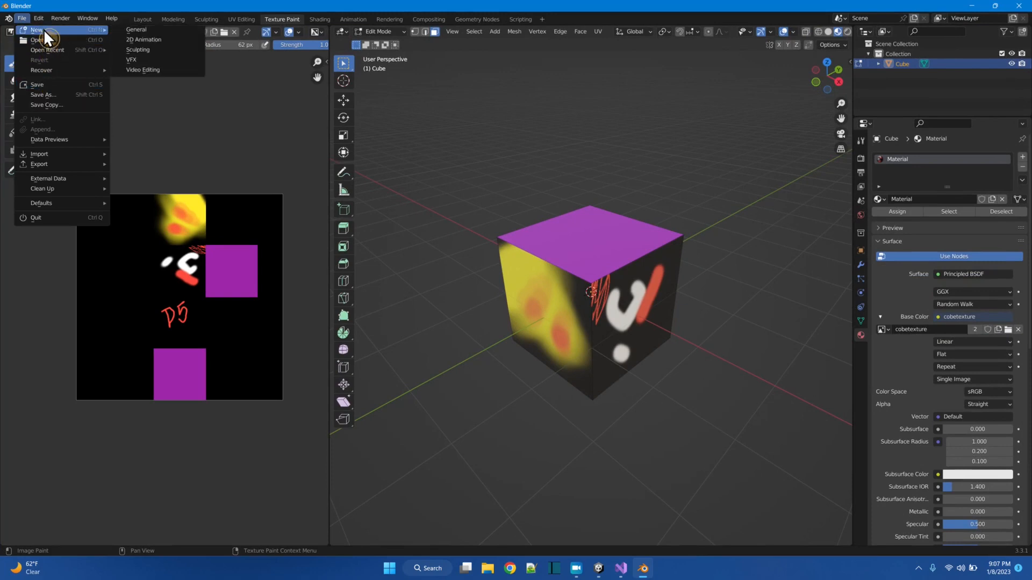
{"action": "left_click", "coordinate": [160, 28]}
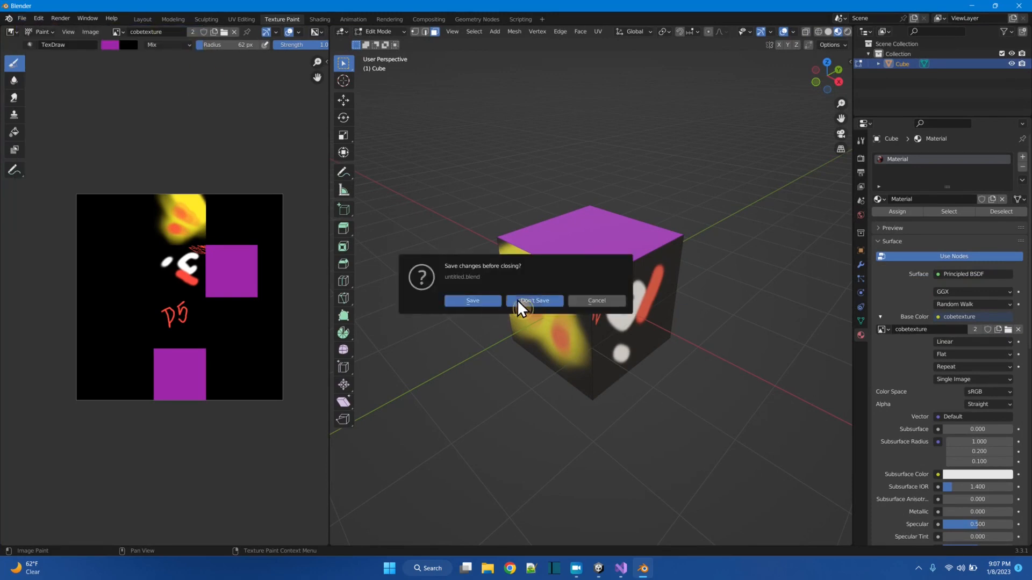
{"action": "left_click", "coordinate": [517, 301]}
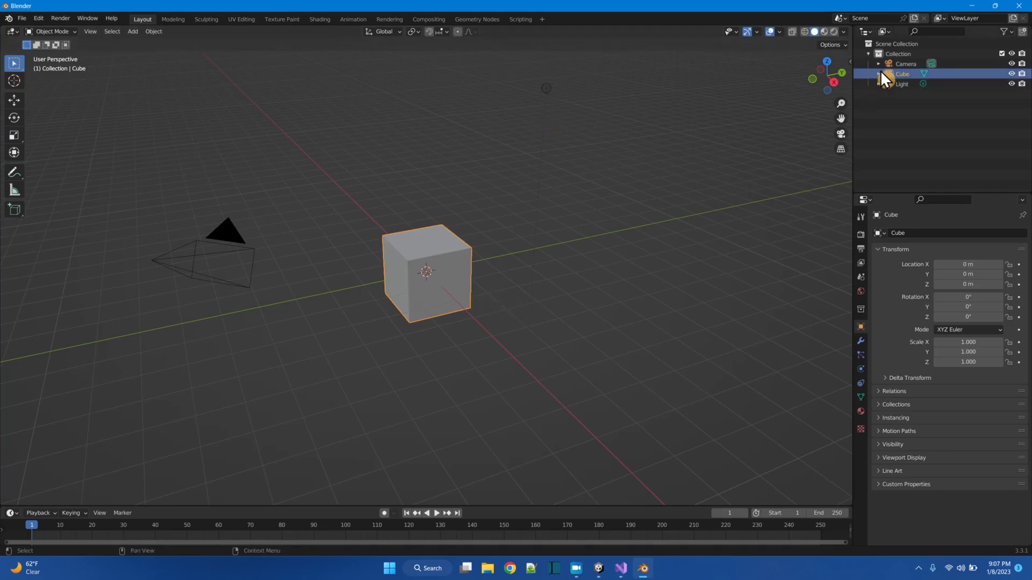
Step: Delete the default camera, cube and light from the new scene
{"action": "left_click", "coordinate": [893, 64]}
{"action": "left_click", "coordinate": [898, 86]}
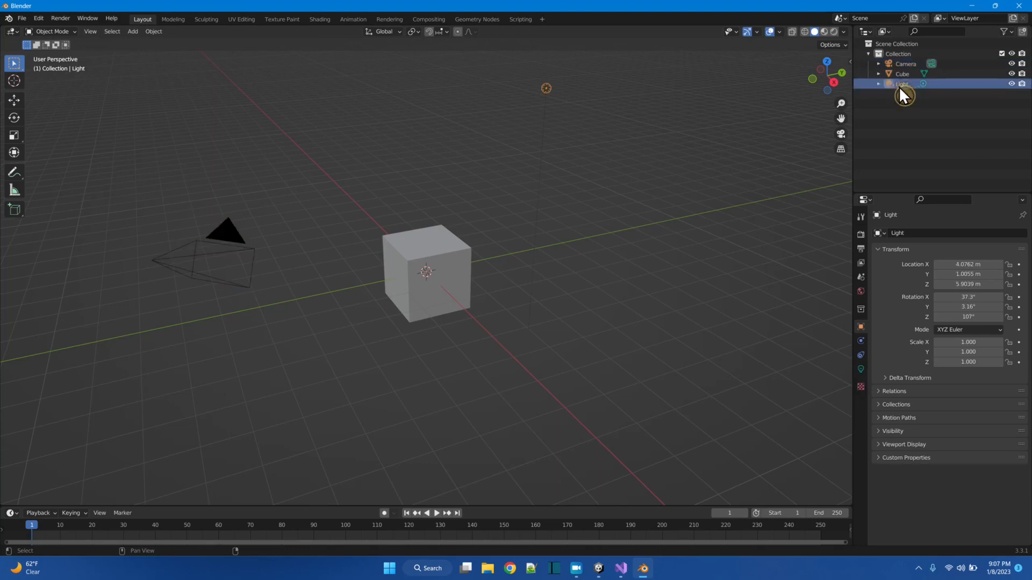
{"action": "left_click", "coordinate": [901, 74], "text": "shift"}
{"action": "left_click", "coordinate": [905, 63], "text": "shift"}
{"action": "right_click", "coordinate": [905, 63]}
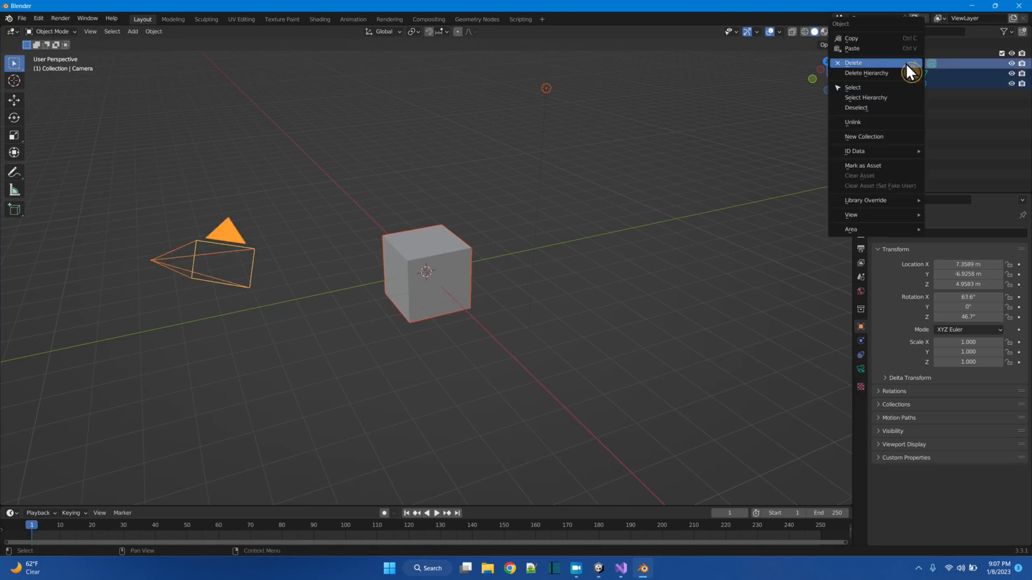
{"action": "left_click", "coordinate": [905, 62]}
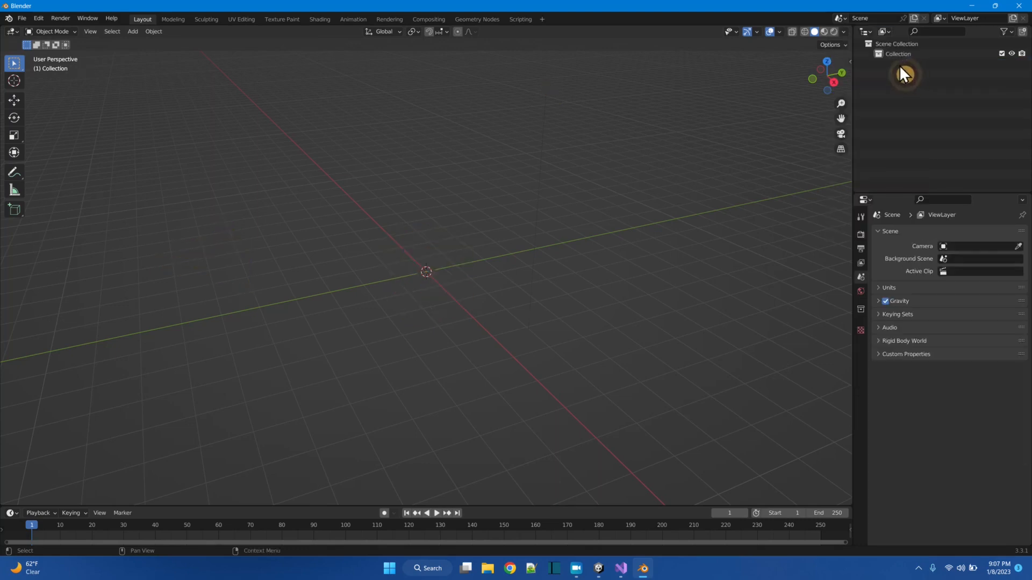
Step: Import the humanoid character's FBX file from the Desktop folder with the default import options
{"action": "left_click", "coordinate": [22, 18]}
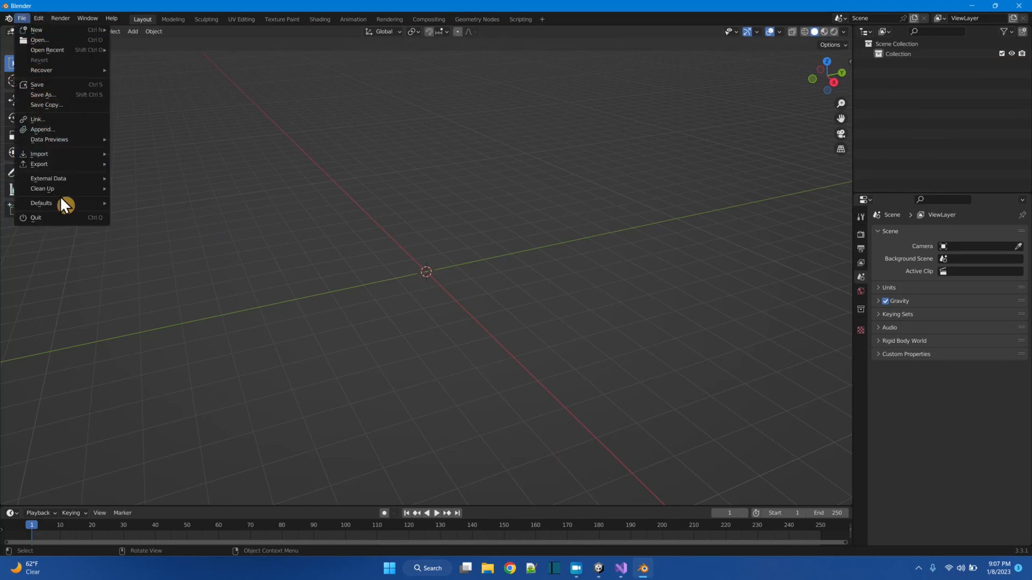
{"action": "mouse_move", "coordinate": [69, 156]}
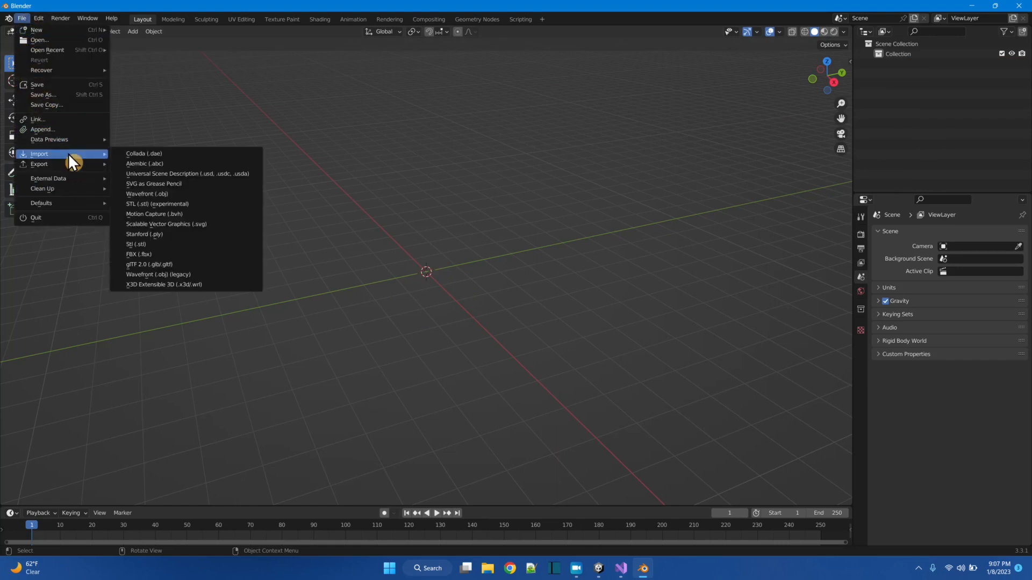
{"action": "left_click", "coordinate": [169, 253]}
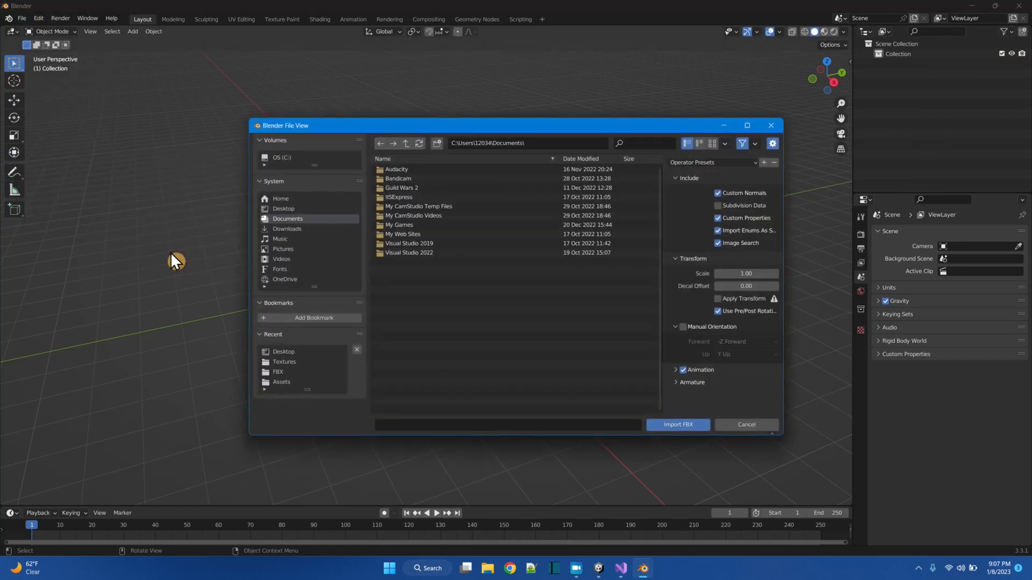
{"action": "left_click", "coordinate": [289, 209]}
{"action": "left_click", "coordinate": [403, 178]}
{"action": "double_click", "coordinate": [404, 179]}
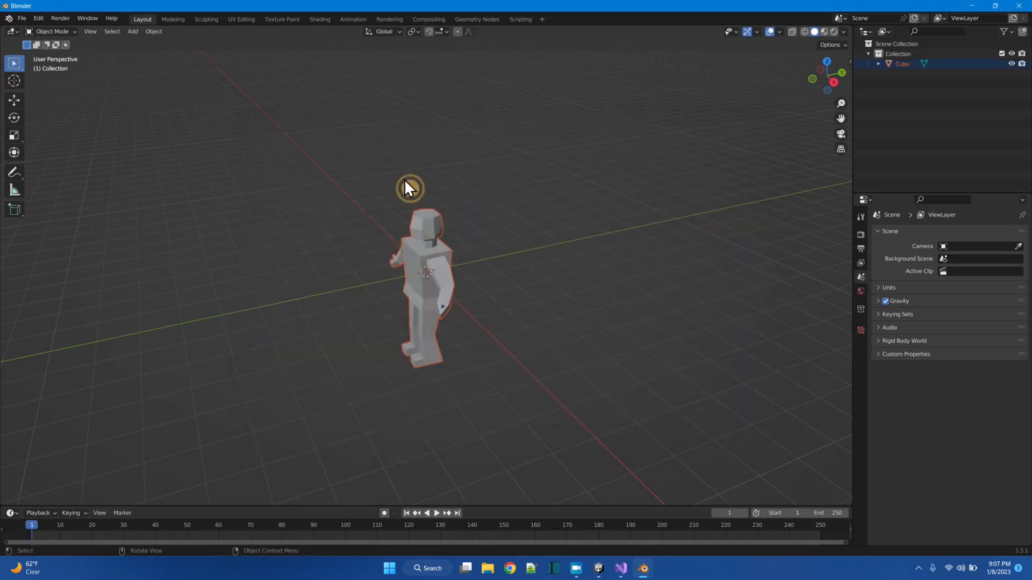
{"action": "scroll", "coordinate": [447, 336], "scroll_direction": "up", "scroll_amount": 3}
{"action": "middle_click_drag", "start_coordinate": [447, 335], "coordinate": [488, 318]}
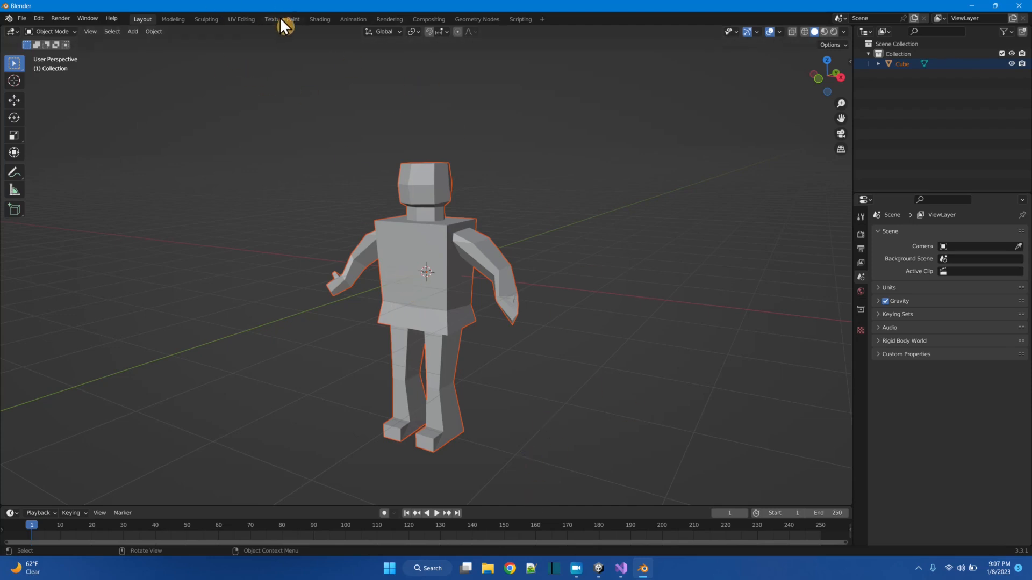
Step: Switch to the UV Editing workspace and widen the 3D view beside the image editor
{"action": "left_click", "coordinate": [241, 19]}
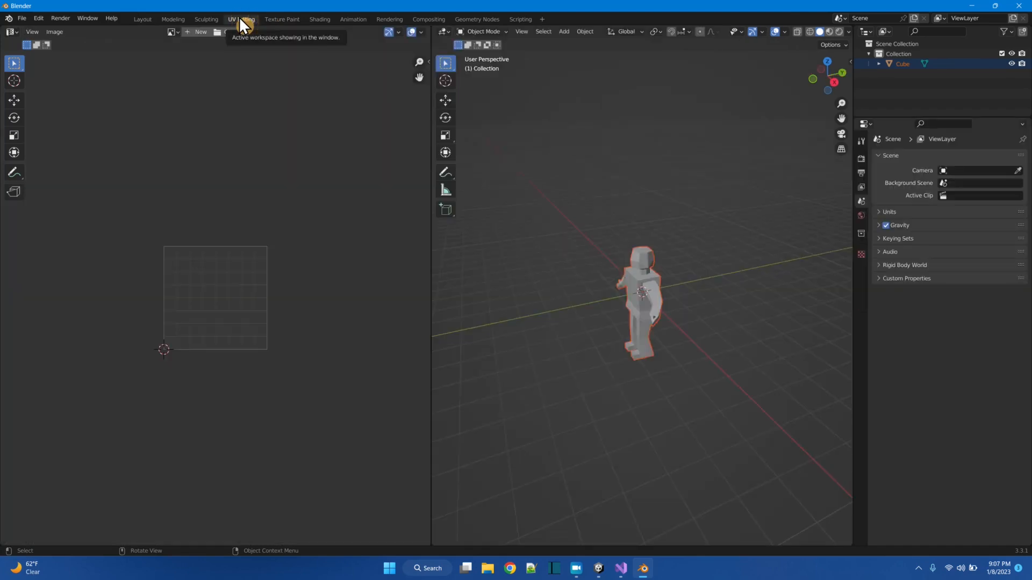
{"action": "scroll", "coordinate": [650, 376], "scroll_direction": "up", "scroll_amount": 5}
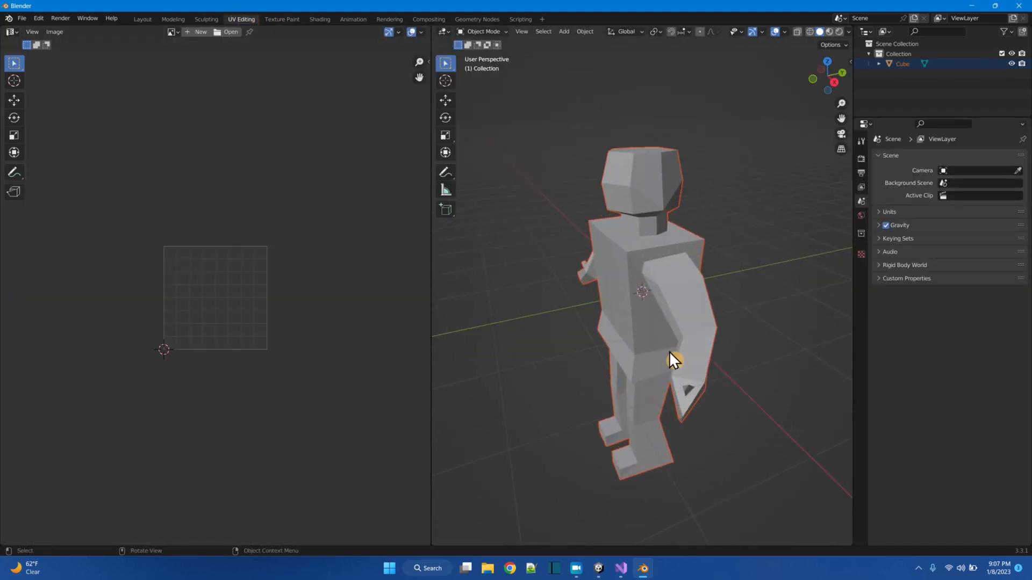
{"action": "middle_click_drag", "start_coordinate": [615, 327], "coordinate": [478, 283]}
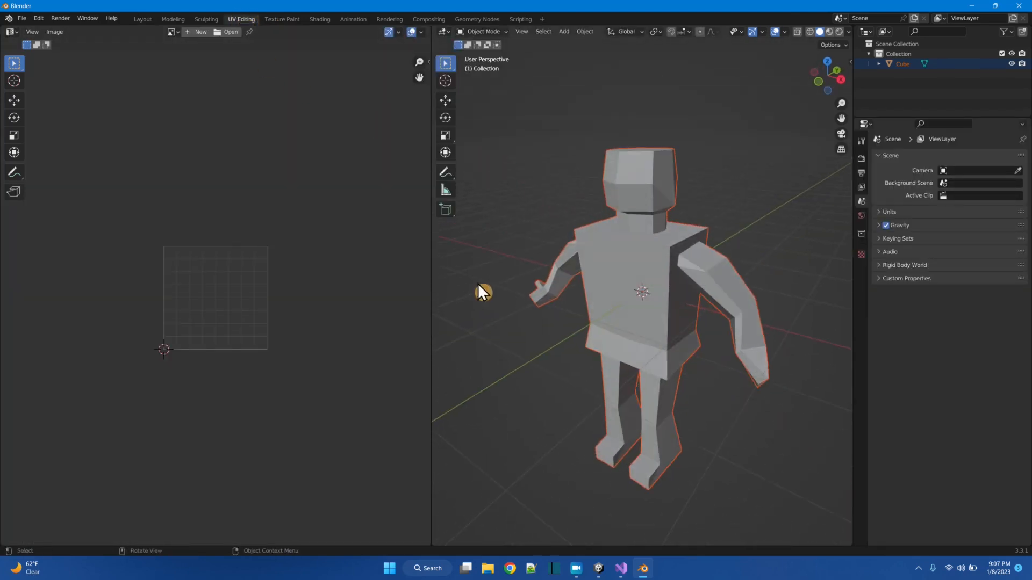
{"action": "left_click_drag", "start_coordinate": [430, 295], "coordinate": [331, 291]}
Step: Load Palette-(MagicaVoxel).png from the Saved Pictures folder into the image editor
{"action": "left_click", "coordinate": [176, 33]}
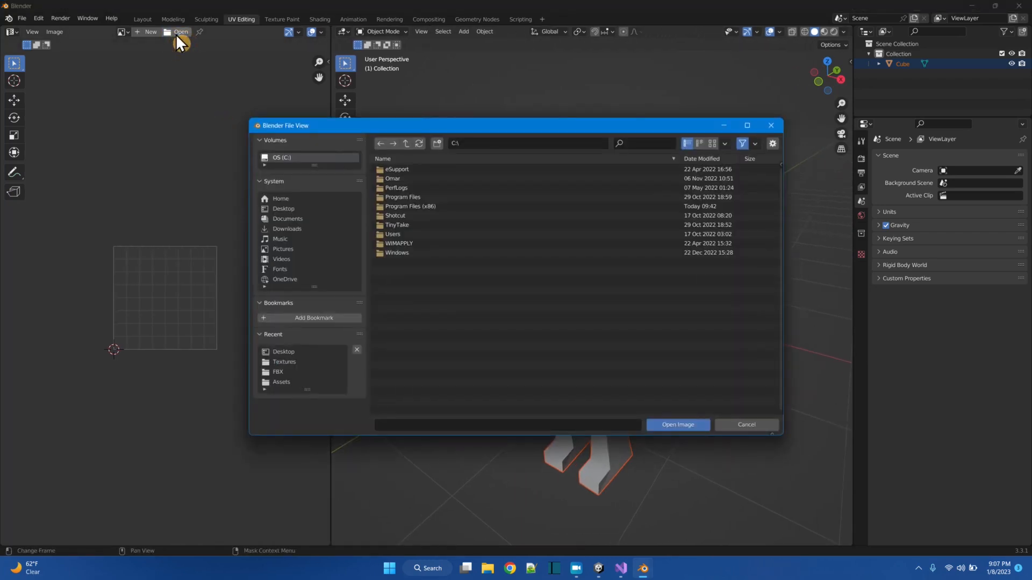
{"action": "left_click", "coordinate": [285, 209]}
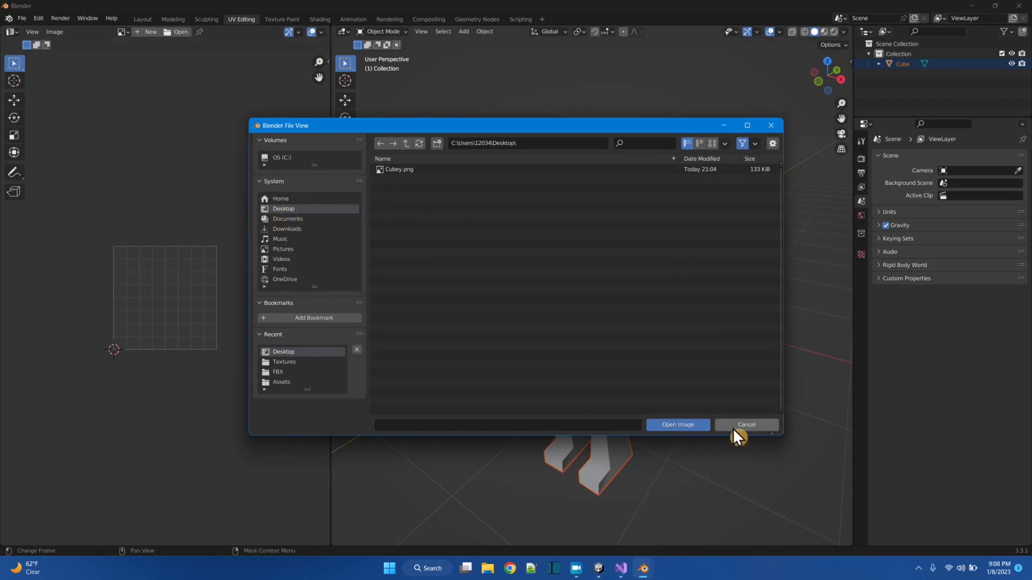
{"action": "left_click", "coordinate": [290, 250]}
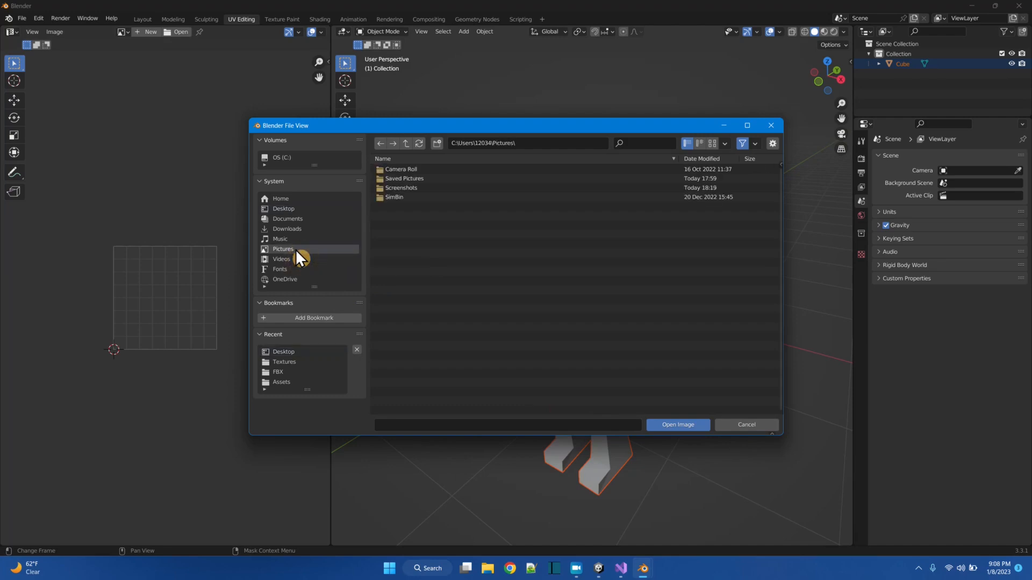
{"action": "left_click", "coordinate": [424, 178]}
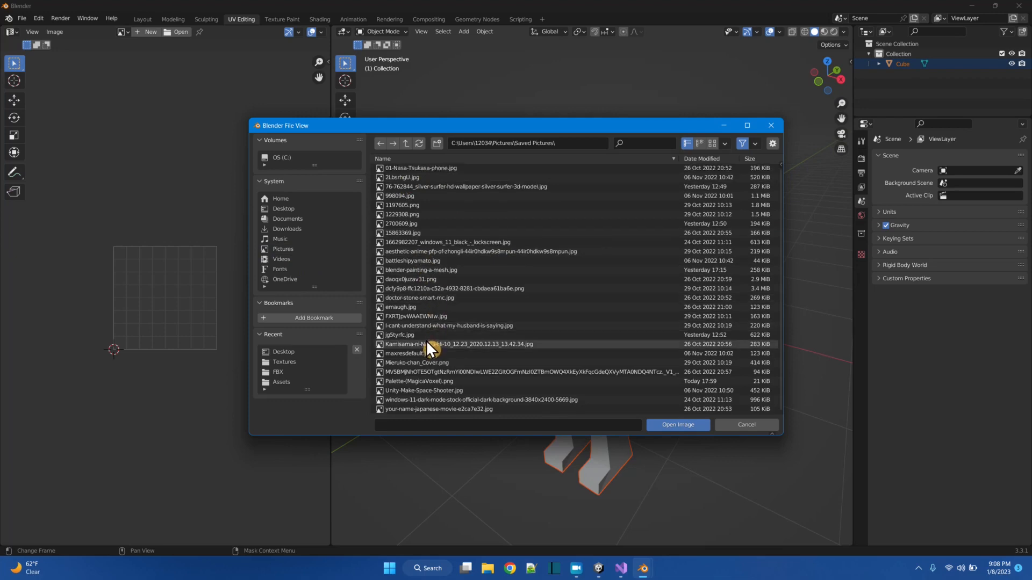
{"action": "double_click", "coordinate": [430, 382]}
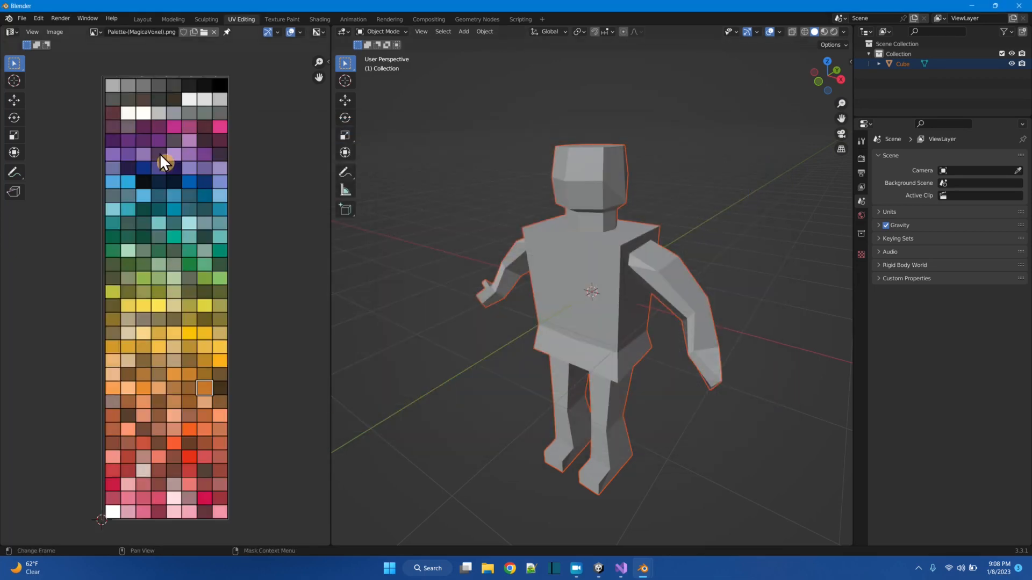
Step: Save the palette image to the Desktop under the name Pallette in PNG format
{"action": "left_click", "coordinate": [50, 30]}
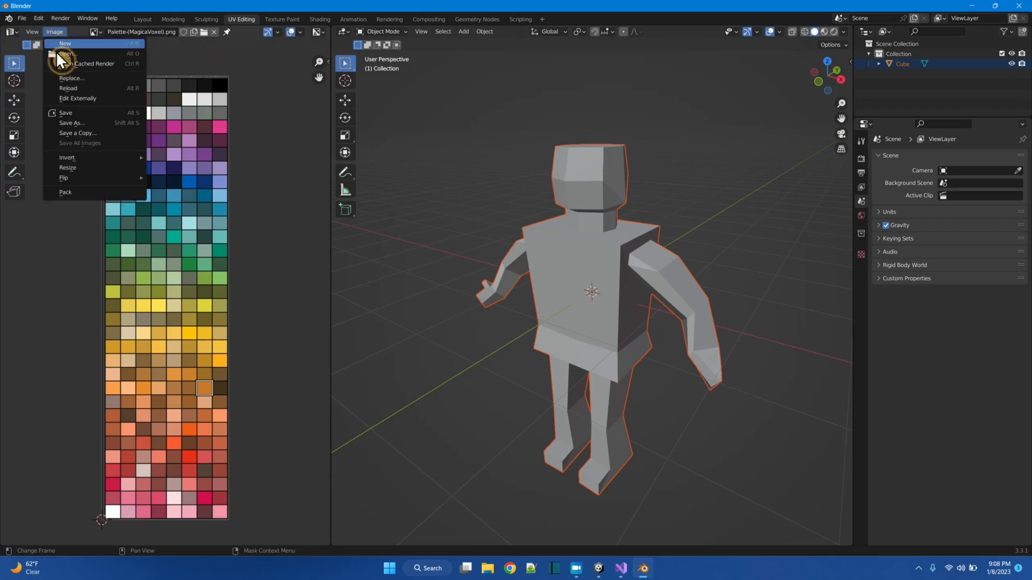
{"action": "left_click", "coordinate": [72, 127]}
{"action": "left_click", "coordinate": [284, 209]}
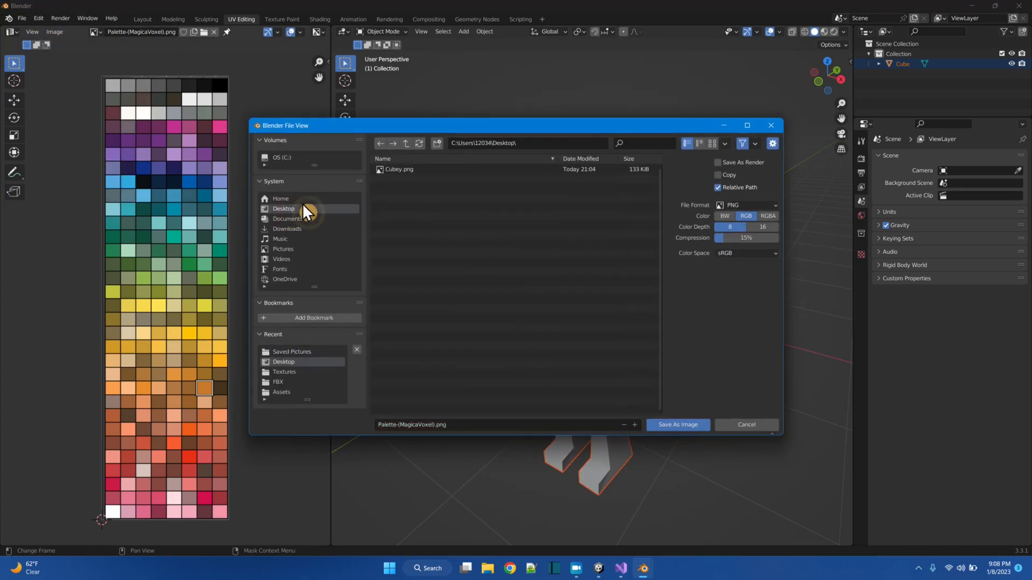
{"action": "left_click", "coordinate": [453, 425]}
{"action": "type", "text": "Pallette"}
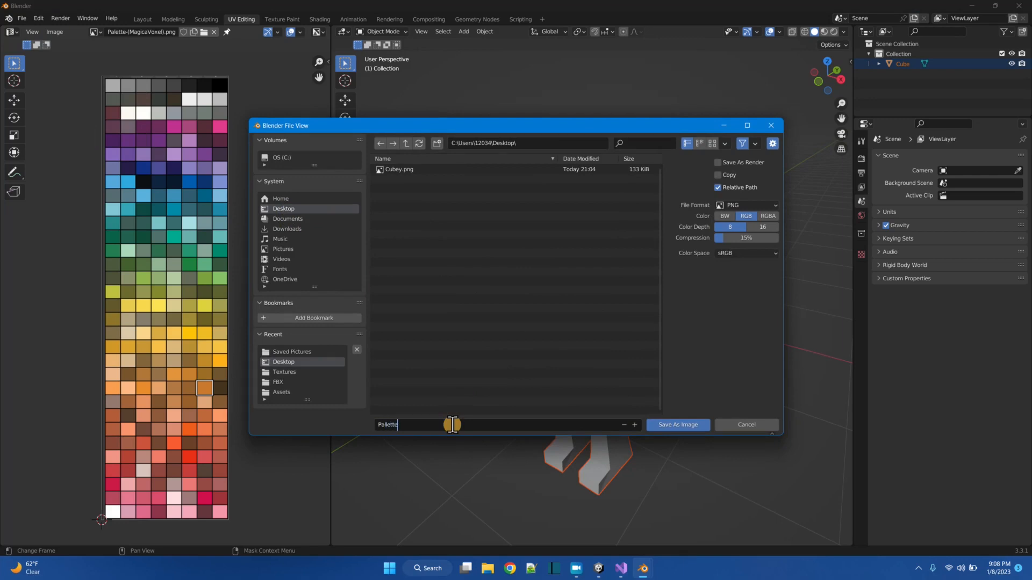
{"action": "left_click", "coordinate": [684, 425]}
{"action": "left_click", "coordinate": [684, 425]}
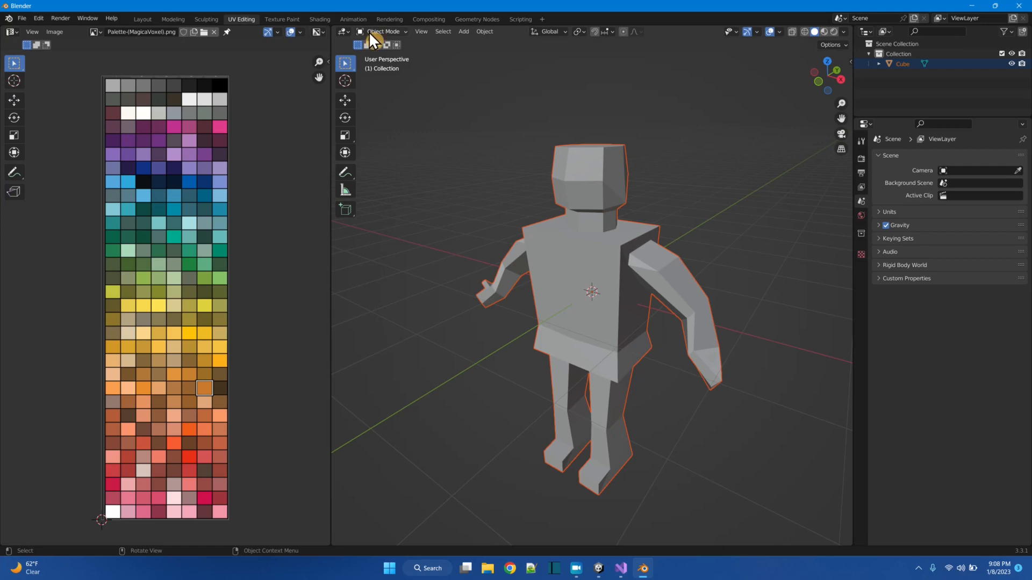
Step: Put the character mesh in Edit Mode and select all of its UVs over the palette
{"action": "left_click", "coordinate": [556, 99]}
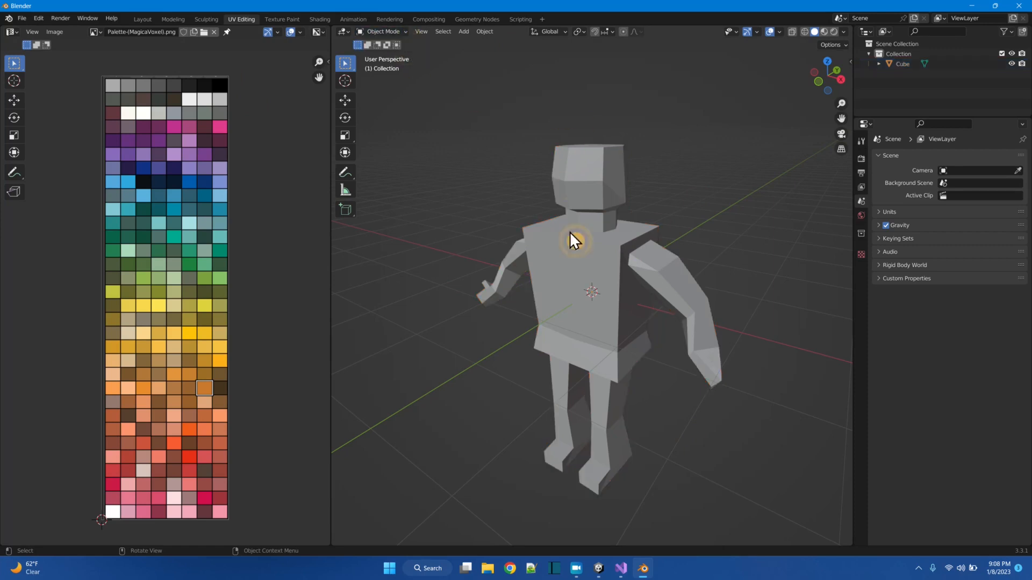
{"action": "left_click", "coordinate": [544, 242]}
{"action": "left_click", "coordinate": [404, 31]}
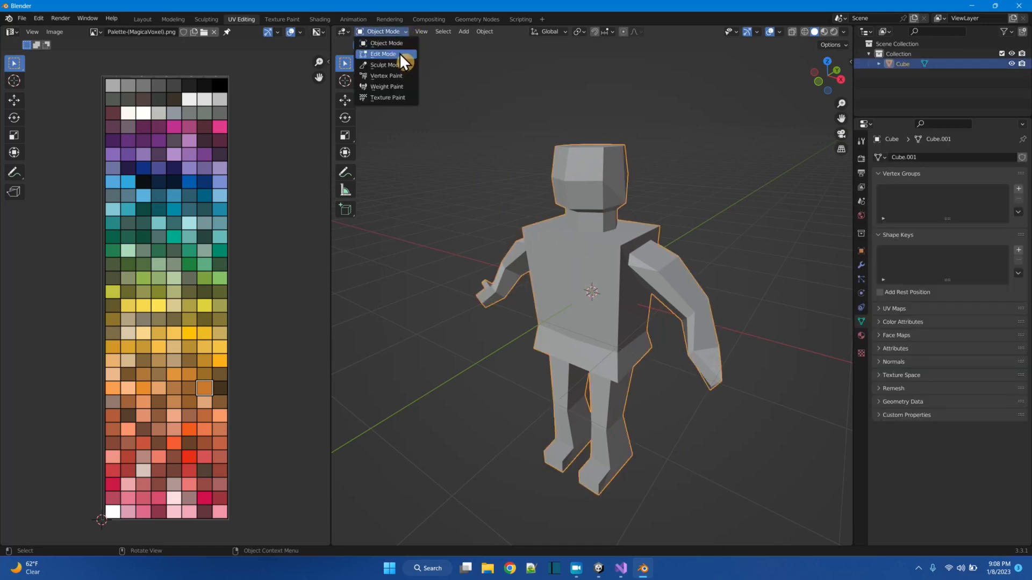
{"action": "left_click", "coordinate": [399, 53]}
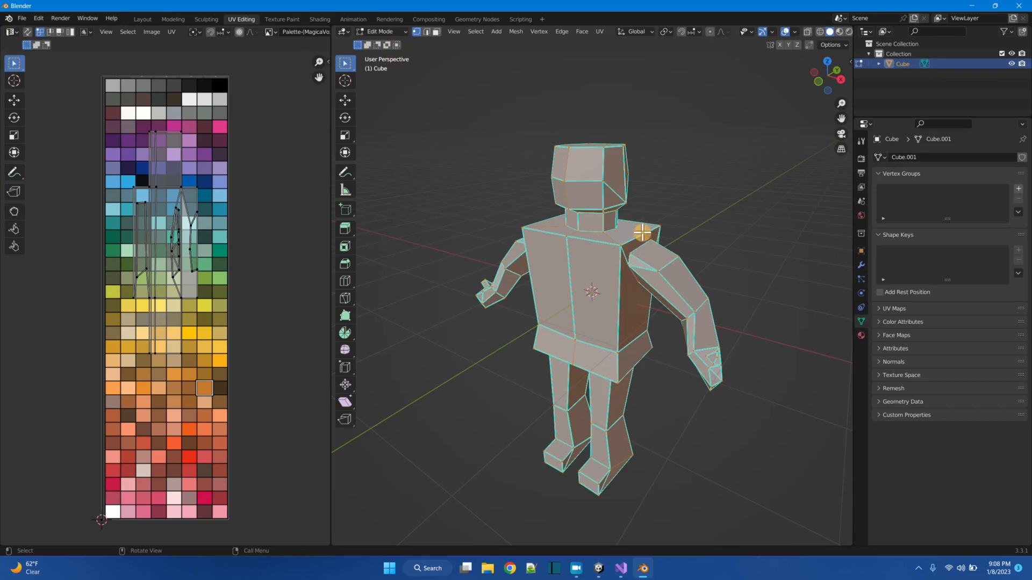
{"action": "left_click_drag", "start_coordinate": [74, 101], "coordinate": [286, 442]}
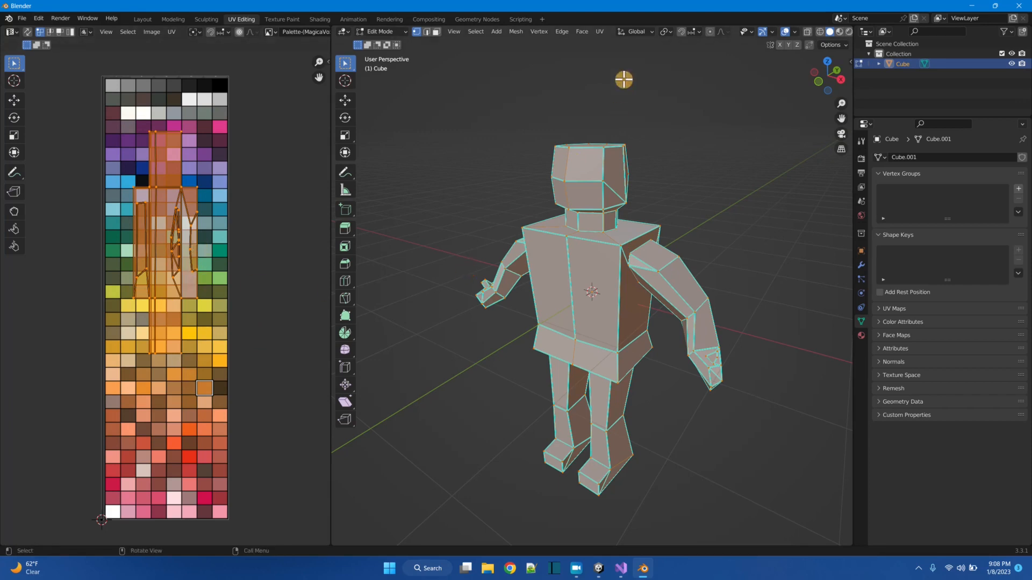
Step: Unwrap all faces of the character with Smart UV Project, using face select mode
{"action": "left_click", "coordinate": [599, 31]}
{"action": "left_click", "coordinate": [436, 32]}
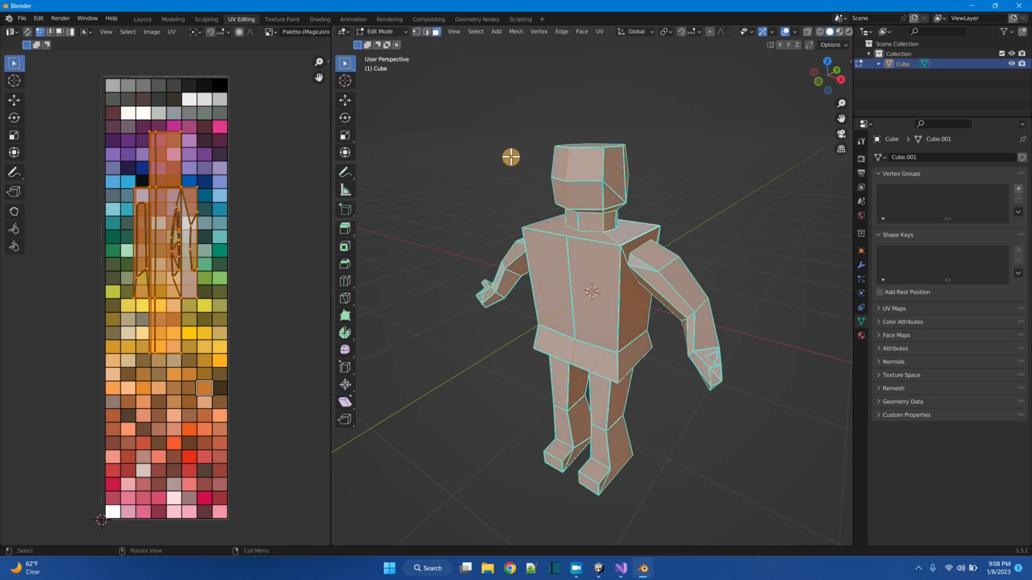
{"action": "left_click", "coordinate": [601, 32]}
{"action": "left_click", "coordinate": [615, 57]}
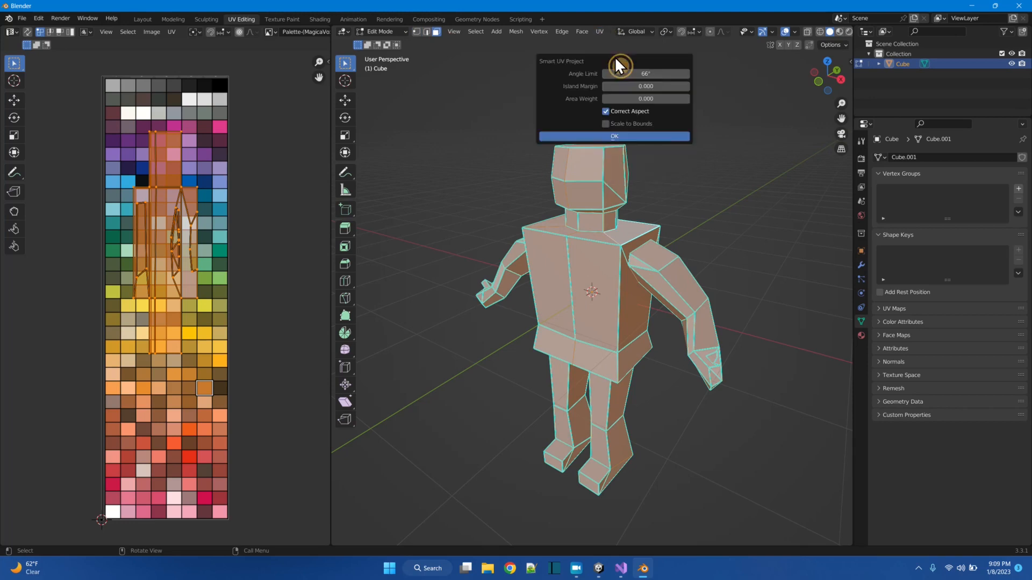
{"action": "left_click_drag", "start_coordinate": [630, 75], "coordinate": [618, 75]}
{"action": "left_click", "coordinate": [663, 137]}
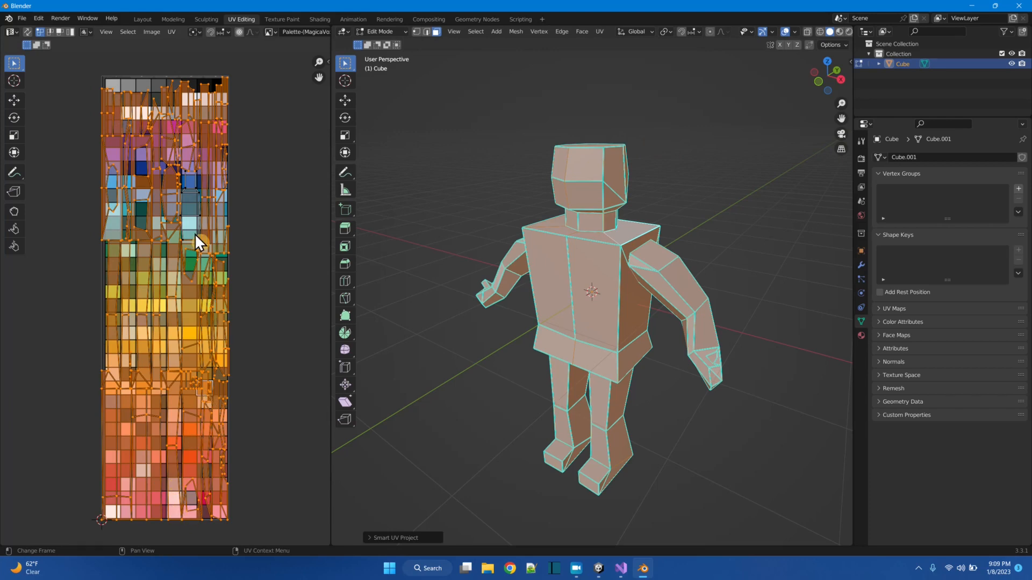
Step: Scale the selected UVs down to a tiny point and place it on an olive green swatch mid-palette
{"action": "left_click", "coordinate": [14, 135]}
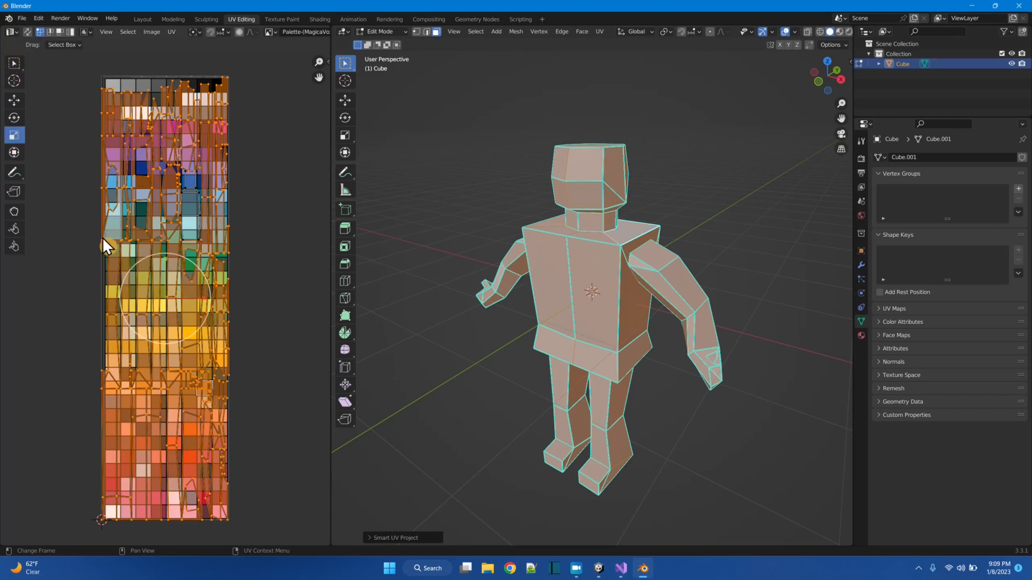
{"action": "left_click_drag", "start_coordinate": [161, 261], "coordinate": [189, 300]}
{"action": "left_click_drag", "start_coordinate": [144, 262], "coordinate": [157, 293]}
{"action": "left_click", "coordinate": [14, 100]}
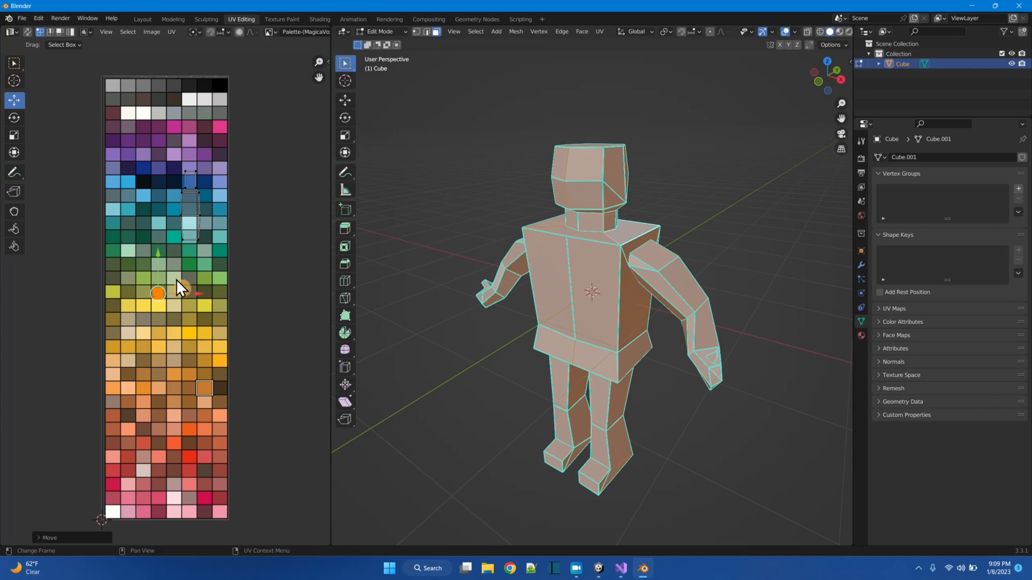
{"action": "left_click", "coordinate": [15, 136]}
{"action": "left_click_drag", "start_coordinate": [136, 260], "coordinate": [143, 274]}
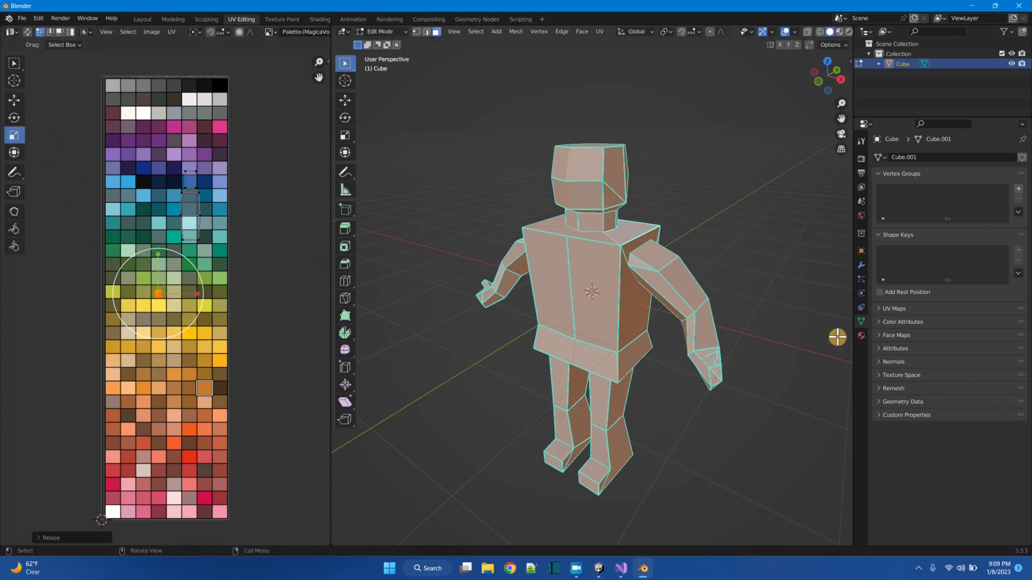
{"action": "left_click", "coordinate": [15, 100]}
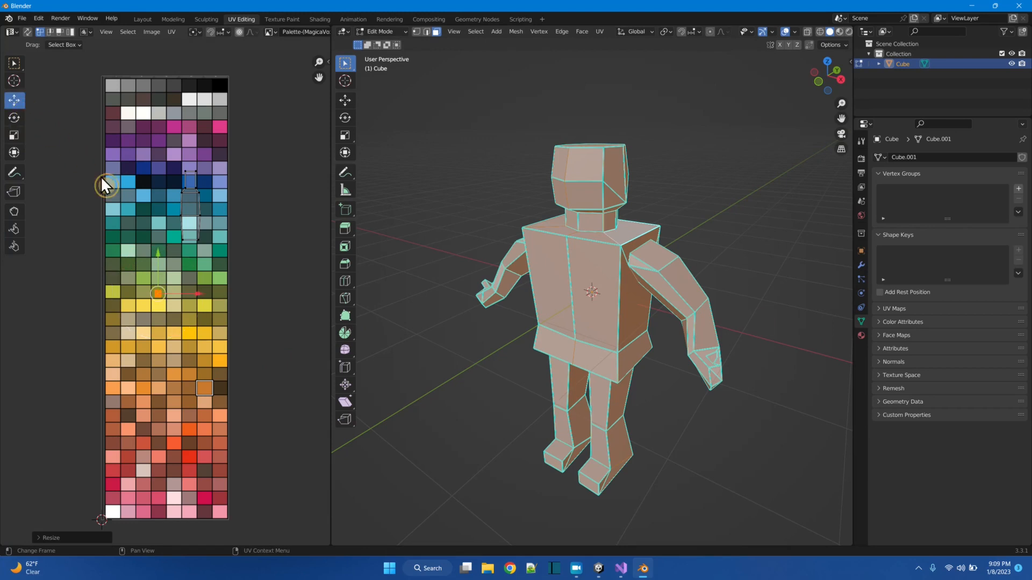
{"action": "left_click_drag", "start_coordinate": [159, 293], "coordinate": [165, 291]}
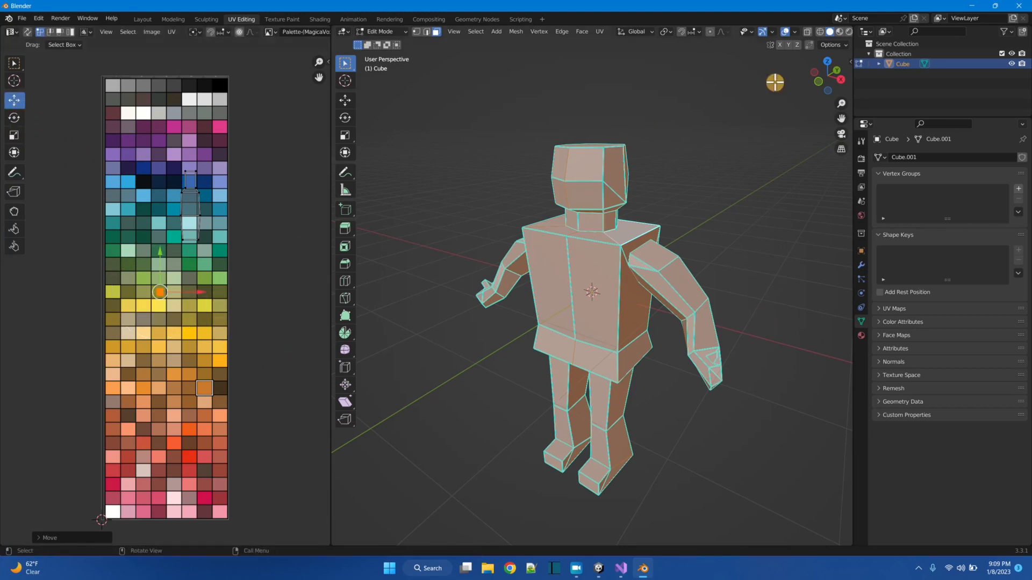
Step: Show the character in Material Preview shading and bring up the settings of Material.001
{"action": "left_click", "coordinate": [840, 31]}
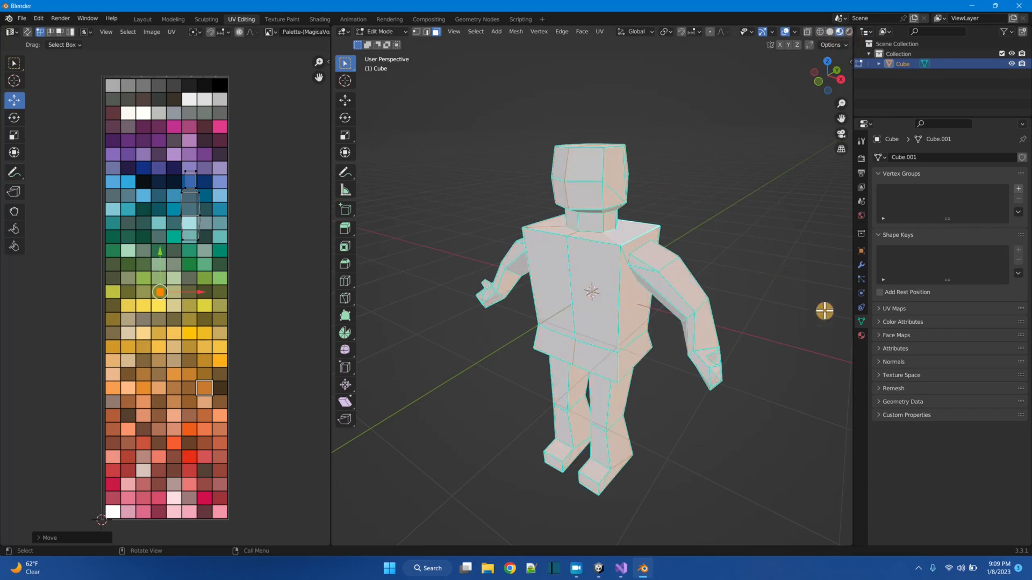
{"action": "left_click", "coordinate": [862, 337]}
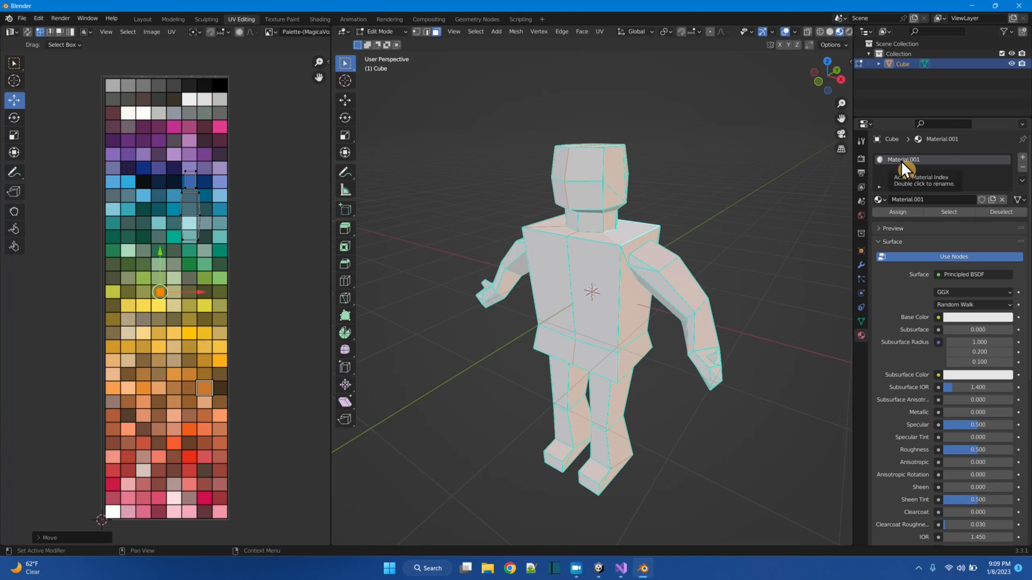
{"action": "left_click", "coordinate": [860, 141]}
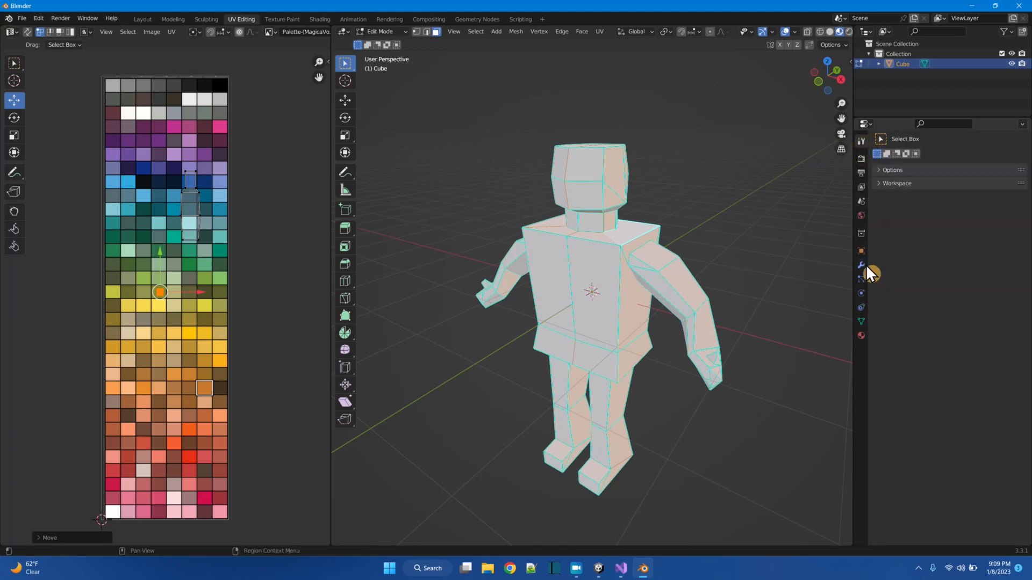
{"action": "left_click", "coordinate": [861, 335]}
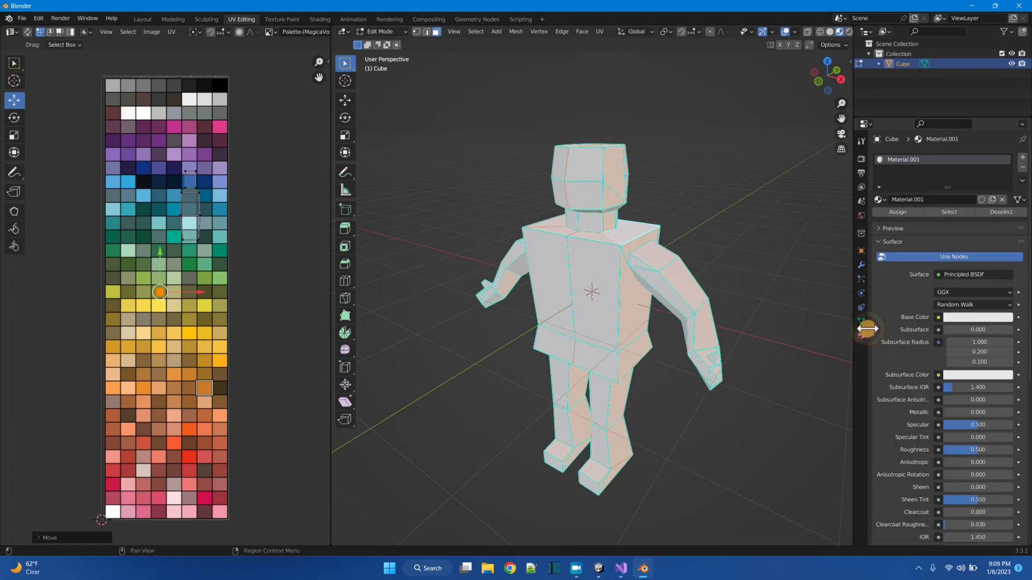
Step: Try a pinkish-red Base Color on Material.001, and replace it with an Image Texture using Pallette.png from the Desktop
{"action": "left_click", "coordinate": [951, 319]}
{"action": "mouse_move", "coordinate": [959, 230]}
{"action": "left_mouse_down"}
{"action": "mouse_move", "coordinate": [989, 221]}
{"action": "mouse_move", "coordinate": [943, 231]}
{"action": "mouse_move", "coordinate": [972, 238]}
{"action": "left_mouse_up"}
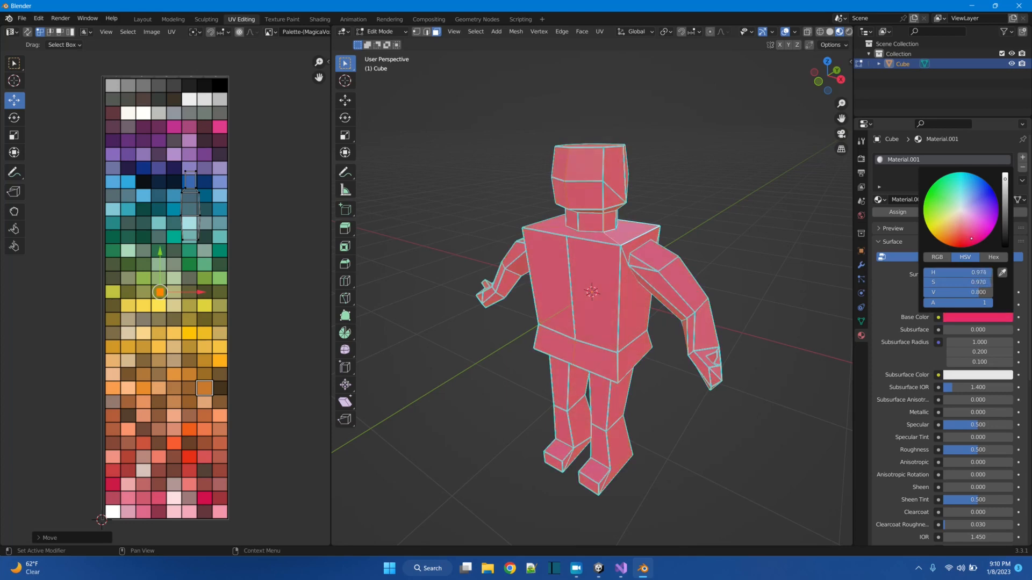
{"action": "left_click", "coordinate": [938, 317]}
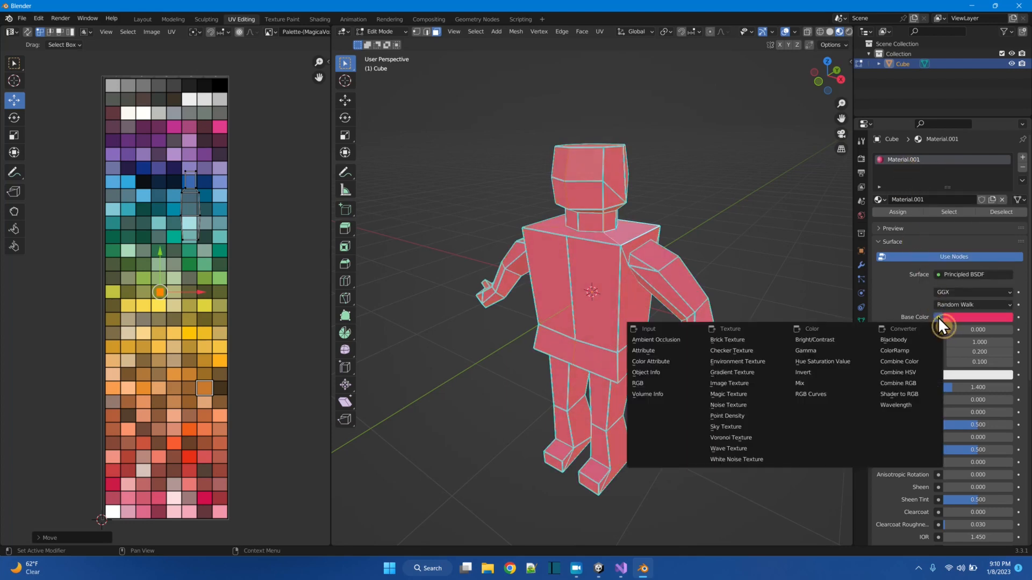
{"action": "left_click", "coordinate": [734, 384]}
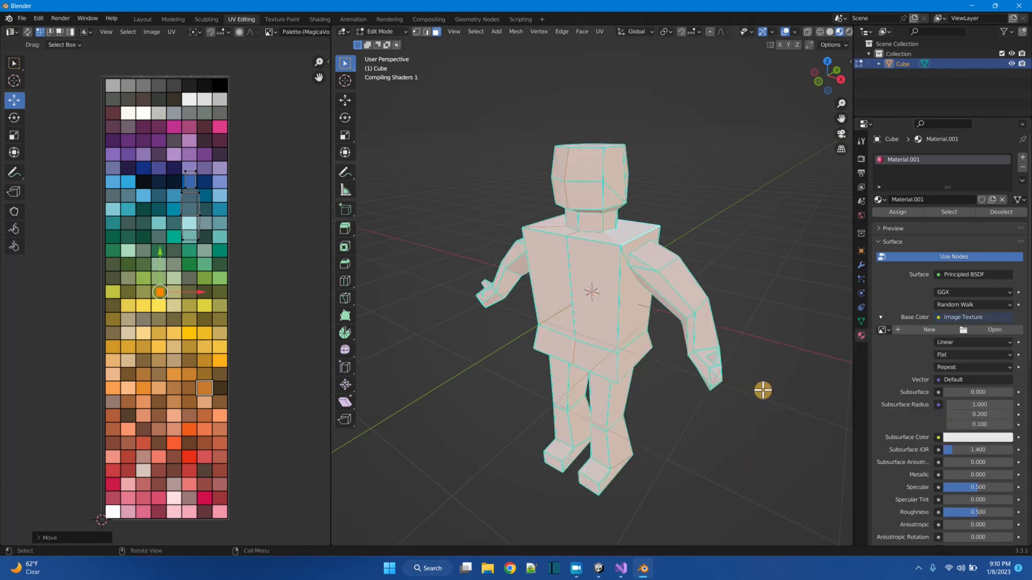
{"action": "left_click", "coordinate": [983, 334]}
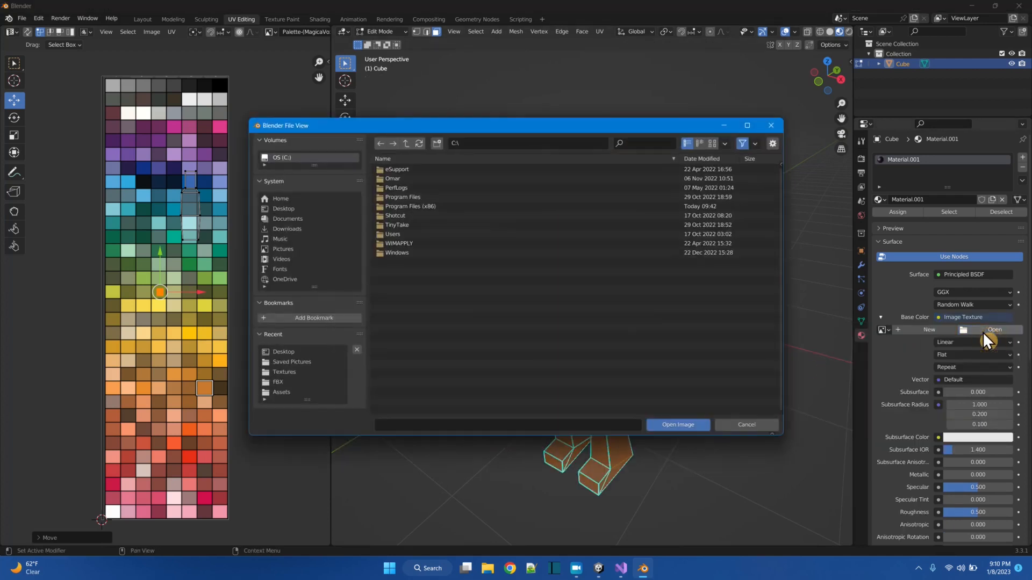
{"action": "left_click", "coordinate": [299, 208]}
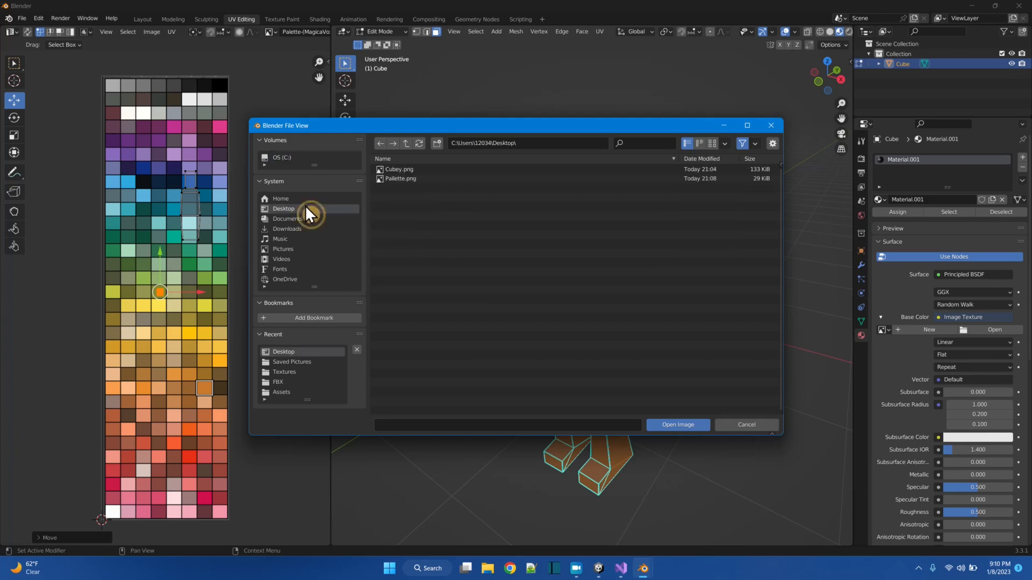
{"action": "left_click", "coordinate": [385, 179]}
{"action": "left_click", "coordinate": [670, 424]}
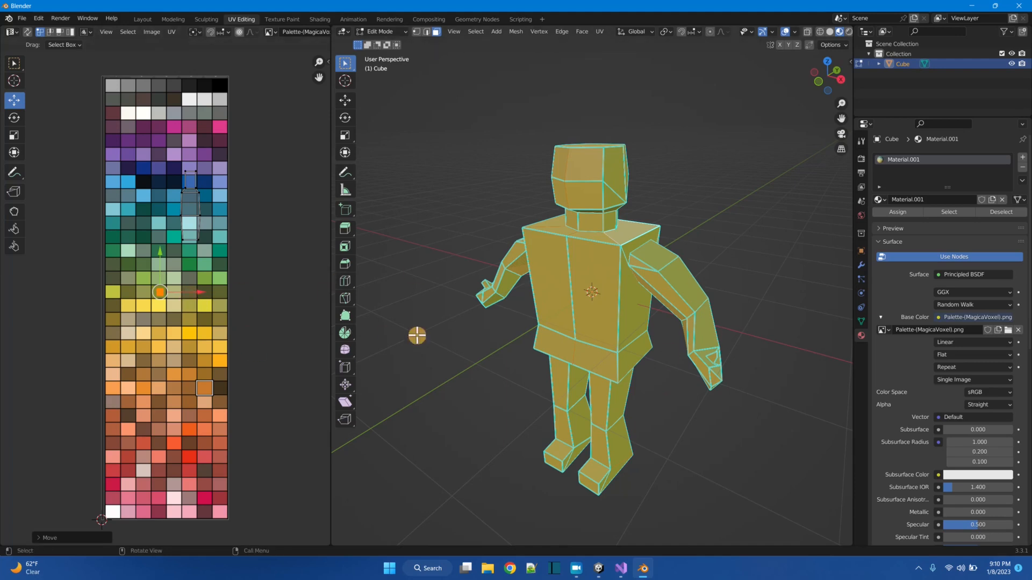
Step: Move the whole character's UVs onto a light peach swatch in the palette's lower part and deselect the mesh
{"action": "left_click_drag", "start_coordinate": [166, 287], "coordinate": [181, 407]}
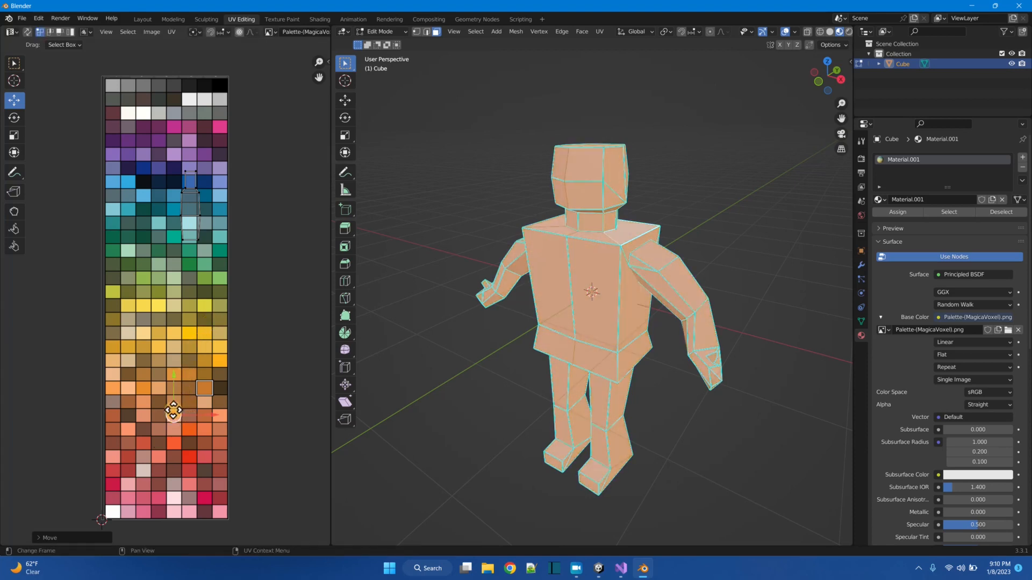
{"action": "left_click", "coordinate": [491, 333]}
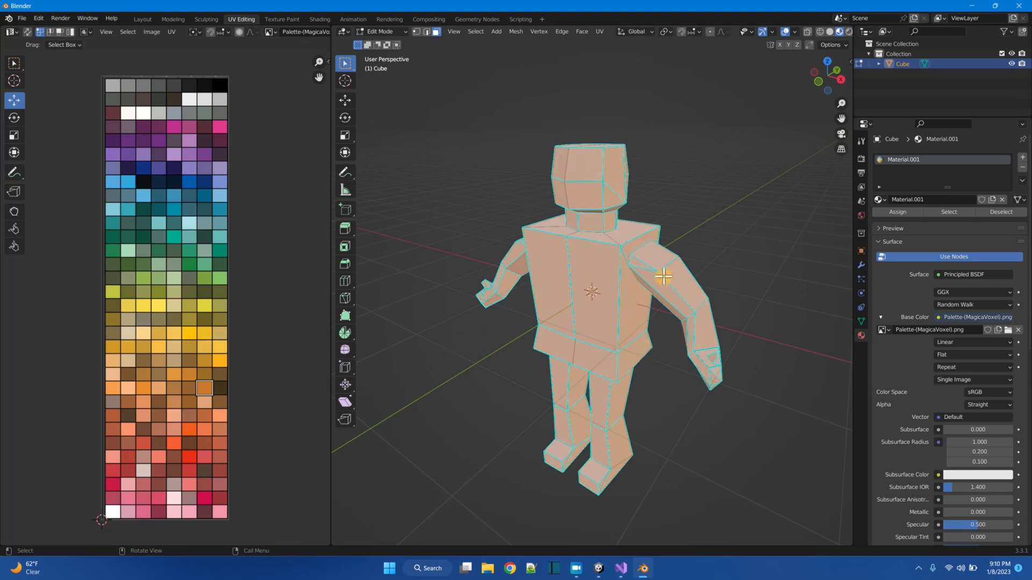
Step: Select the character's torso and both arms down to the wrists, front and back, with X-Ray enabled
{"action": "left_click", "coordinate": [658, 257]}
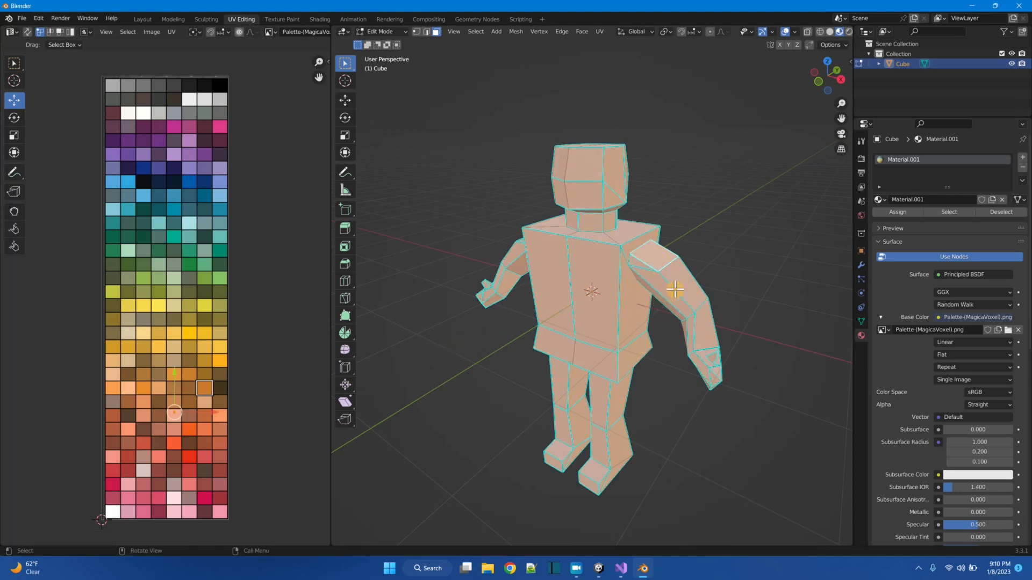
{"action": "middle_click_drag", "start_coordinate": [638, 365], "coordinate": [729, 358]}
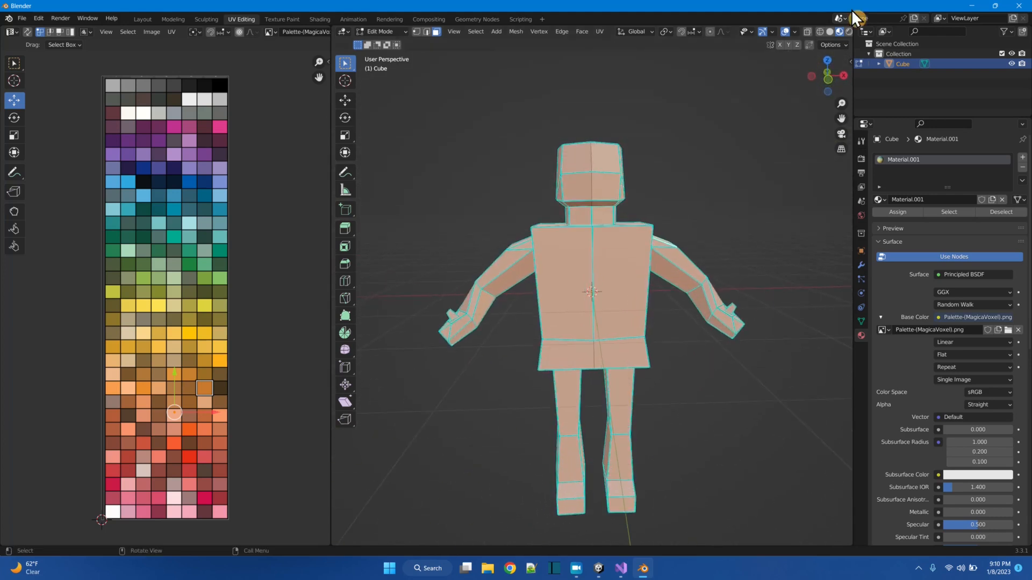
{"action": "left_click", "coordinate": [808, 31]}
{"action": "left_click_drag", "start_coordinate": [478, 186], "coordinate": [568, 255]}
{"action": "left_click_drag", "start_coordinate": [480, 222], "coordinate": [695, 325]}
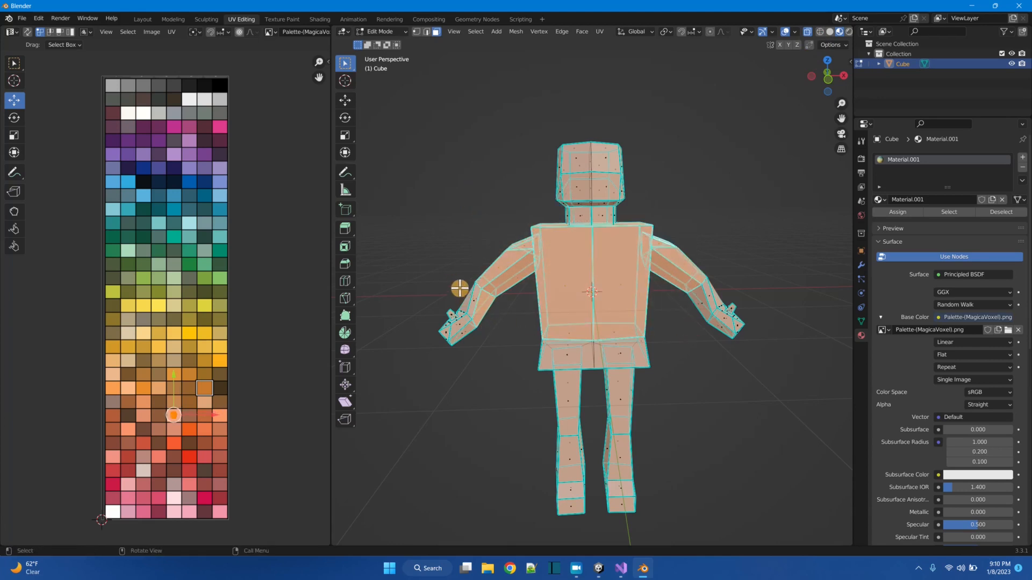
{"action": "left_click_drag", "start_coordinate": [459, 288], "coordinate": [486, 310], "text": "shift"}
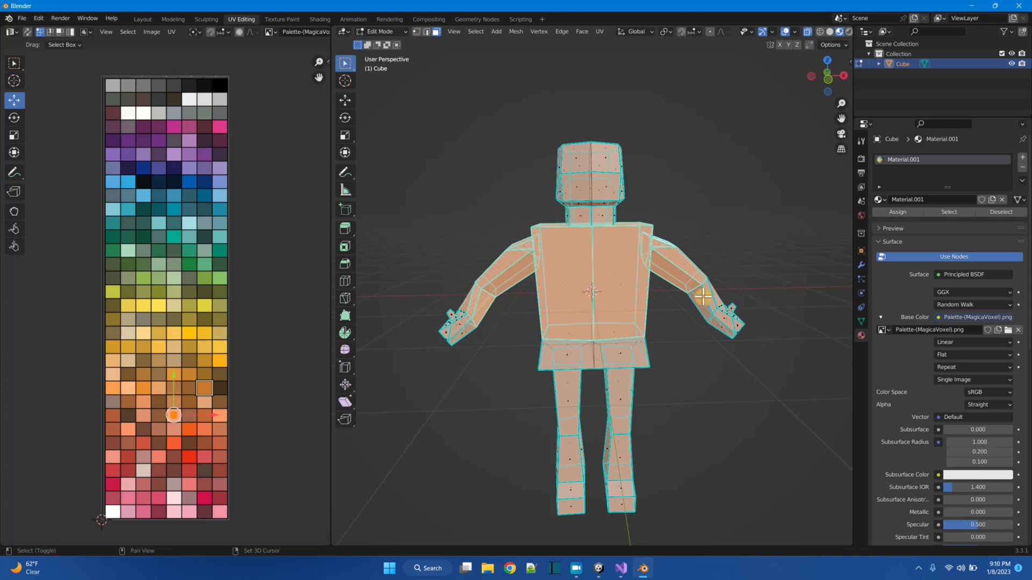
{"action": "left_click_drag", "start_coordinate": [695, 286], "coordinate": [722, 300], "text": "shift"}
{"action": "middle_click_drag", "start_coordinate": [709, 387], "coordinate": [686, 425]}
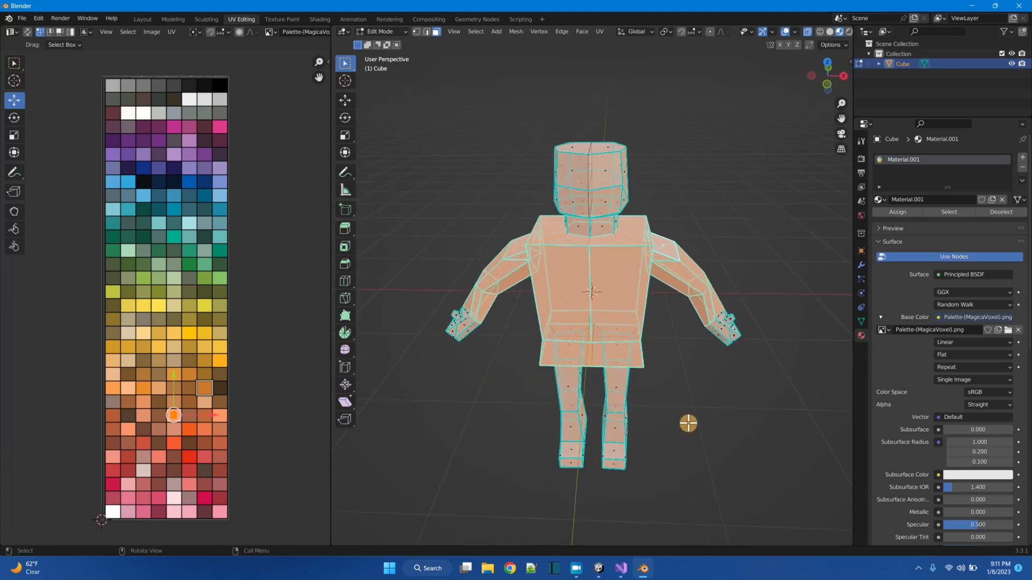
{"action": "left_click", "coordinate": [405, 32]}
{"action": "left_click", "coordinate": [465, 68]}
Step: Color the torso and arms blue by moving their UVs onto a blue swatch in the palette's upper part
{"action": "scroll", "coordinate": [184, 450], "scroll_direction": "up", "scroll_amount": 4}
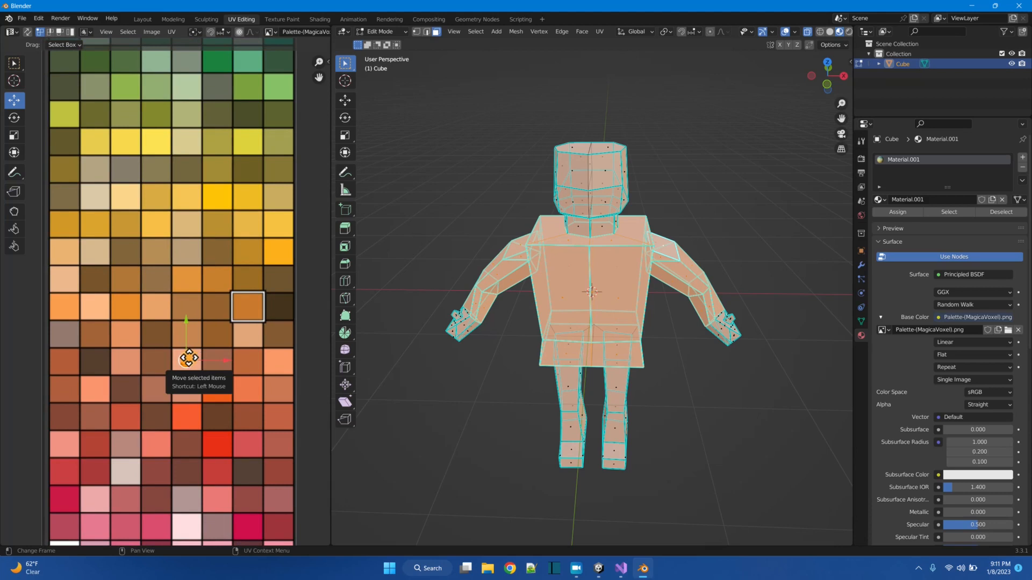
{"action": "scroll", "coordinate": [194, 353], "scroll_direction": "down", "scroll_amount": 3}
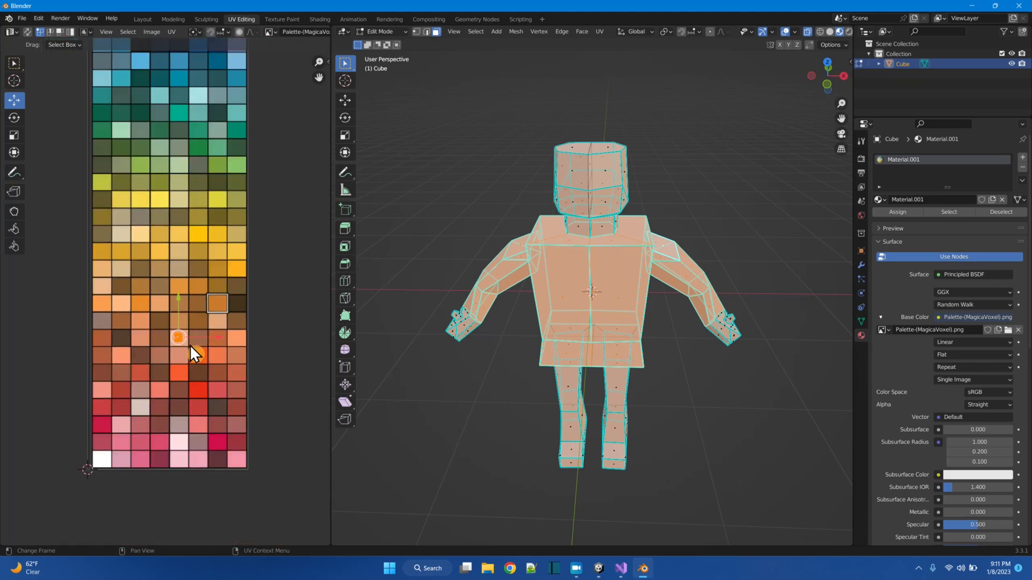
{"action": "left_click_drag", "start_coordinate": [185, 337], "coordinate": [203, 139]}
{"action": "middle_click_drag", "start_coordinate": [187, 242], "coordinate": [168, 398]}
{"action": "left_click_drag", "start_coordinate": [171, 356], "coordinate": [172, 251]}
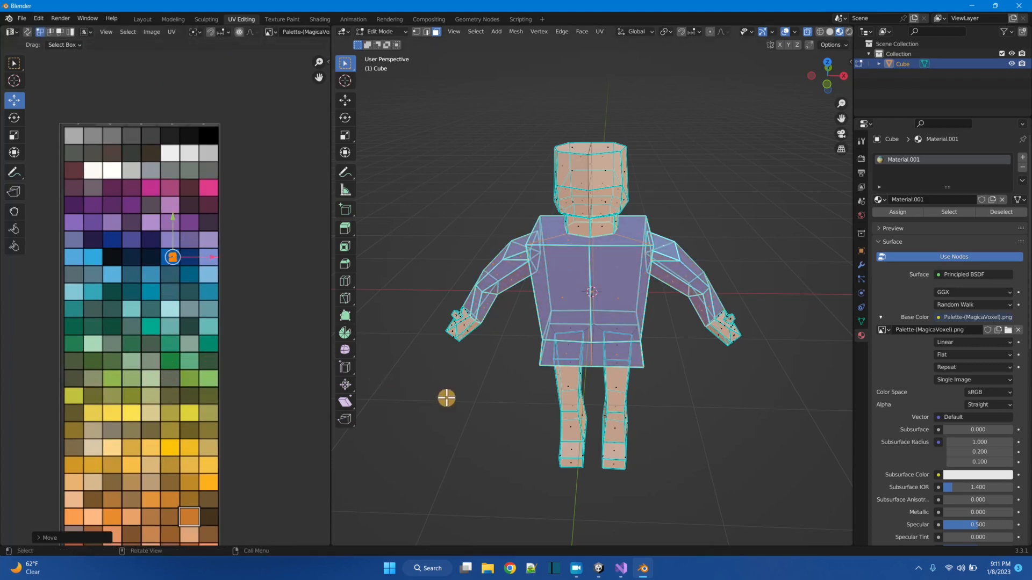
Step: Select the faces of both legs above the feet and move their UVs onto a dark brown swatch near the palette's top
{"action": "middle_click_drag", "start_coordinate": [612, 417], "coordinate": [597, 373]}
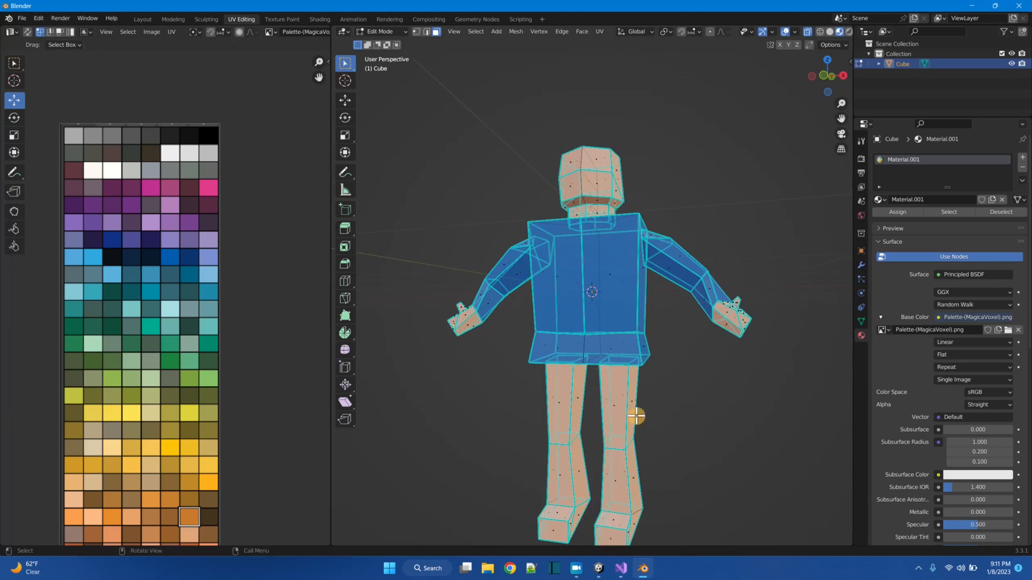
{"action": "middle_click_drag", "start_coordinate": [636, 418], "coordinate": [682, 400]}
{"action": "left_click_drag", "start_coordinate": [509, 369], "coordinate": [686, 508]}
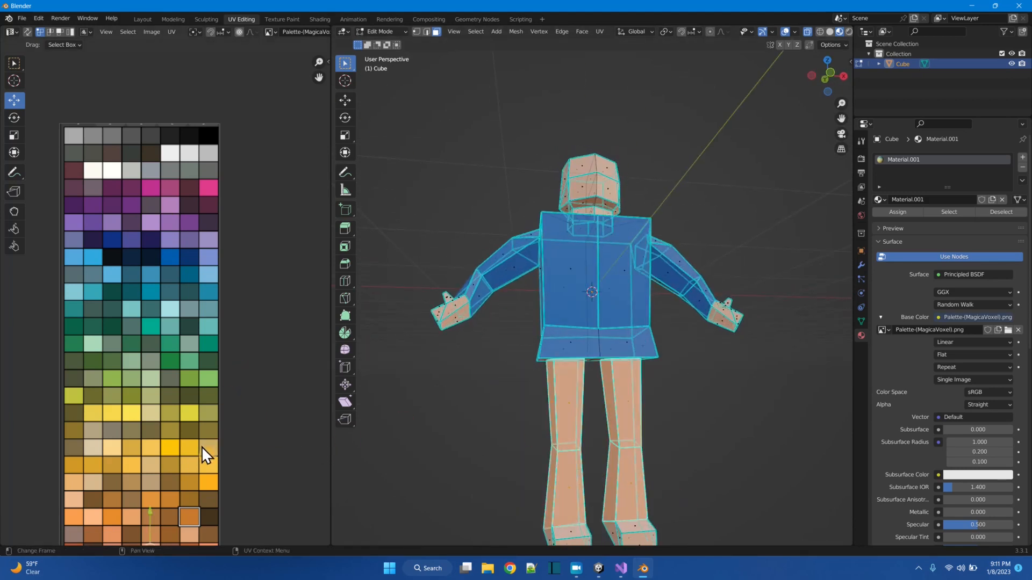
{"action": "scroll", "coordinate": [201, 447], "scroll_direction": "down", "scroll_amount": 1}
{"action": "mouse_move", "coordinate": [151, 497]}
{"action": "left_mouse_down"}
{"action": "mouse_move", "coordinate": [138, 283]}
{"action": "mouse_move", "coordinate": [125, 257]}
{"action": "mouse_move", "coordinate": [155, 179]}
{"action": "mouse_move", "coordinate": [123, 175]}
{"action": "left_mouse_up"}
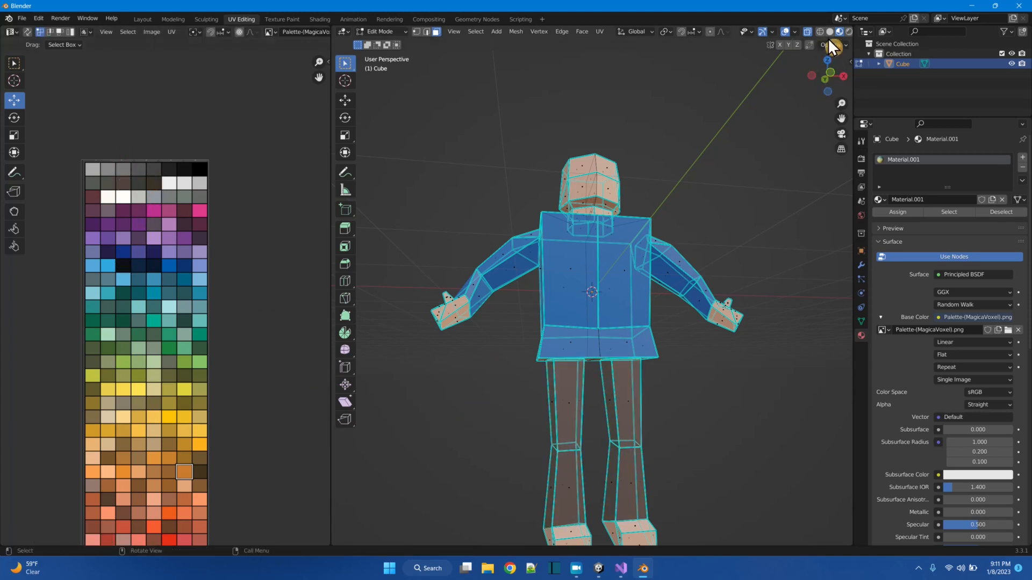
Step: Turn off X-Ray and save the palette image
{"action": "left_click", "coordinate": [808, 32]}
{"action": "middle_click_drag", "start_coordinate": [785, 417], "coordinate": [699, 440]}
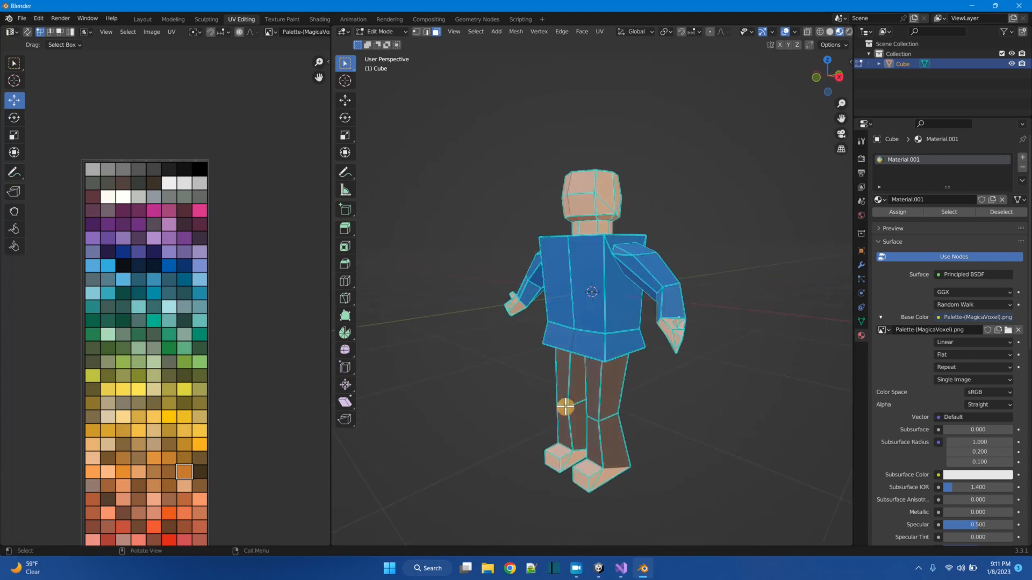
{"action": "middle_click_drag", "start_coordinate": [236, 380], "coordinate": [279, 280]}
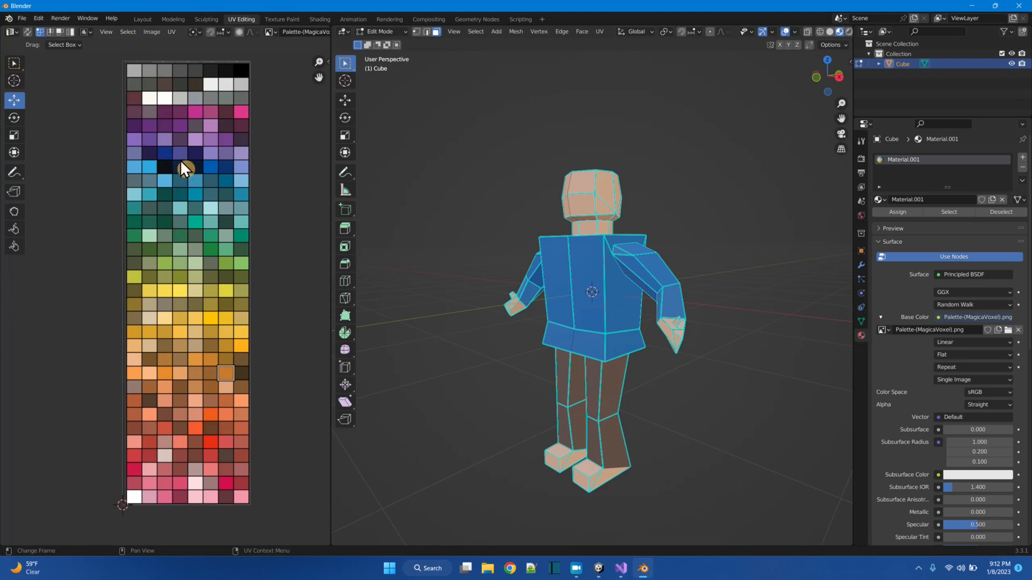
{"action": "left_click", "coordinate": [150, 28]}
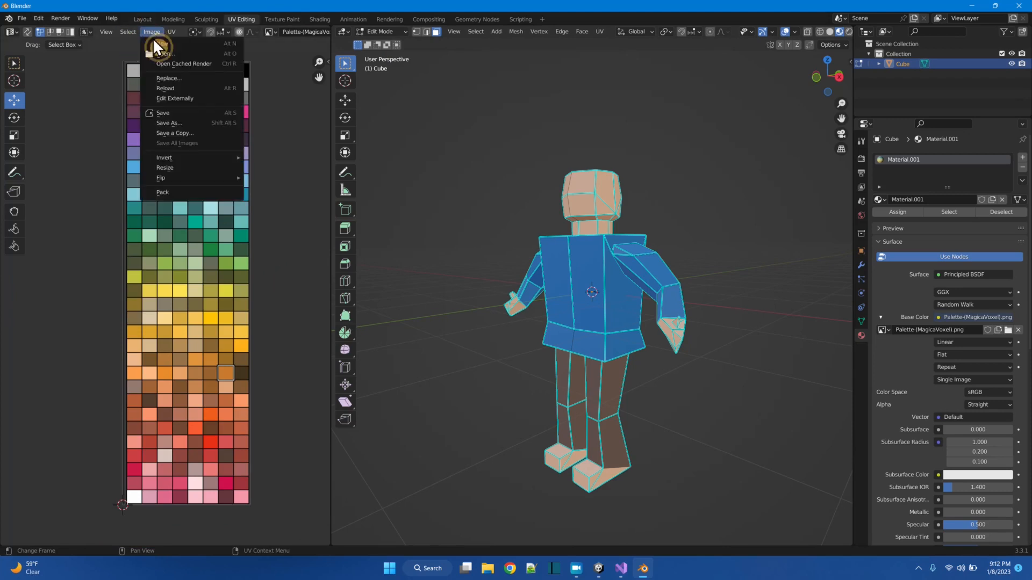
{"action": "left_click", "coordinate": [176, 111]}
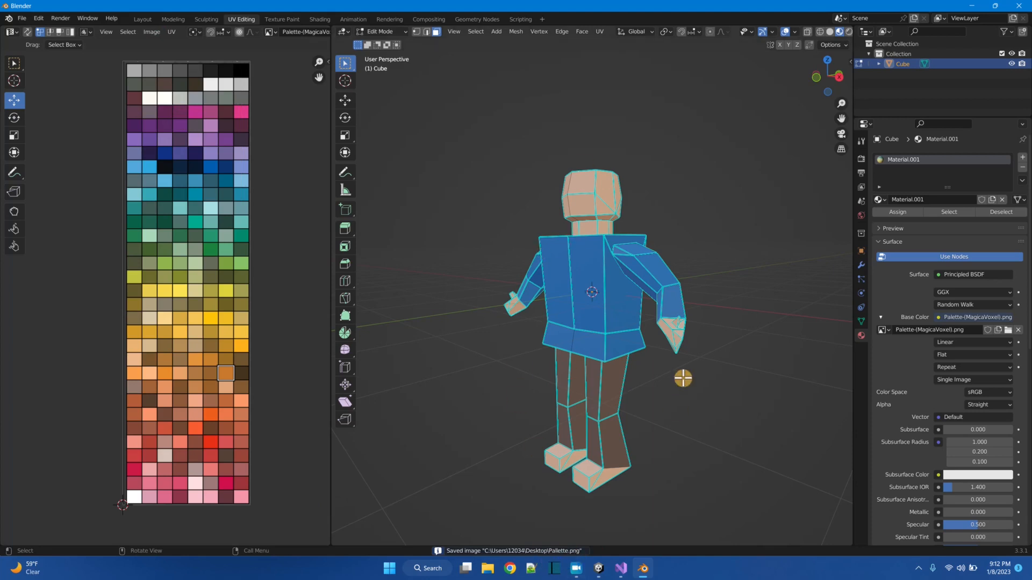
Step: Set up an FBX export limited to the Mesh object type, with Apply Transform enabled
{"action": "left_click", "coordinate": [22, 20]}
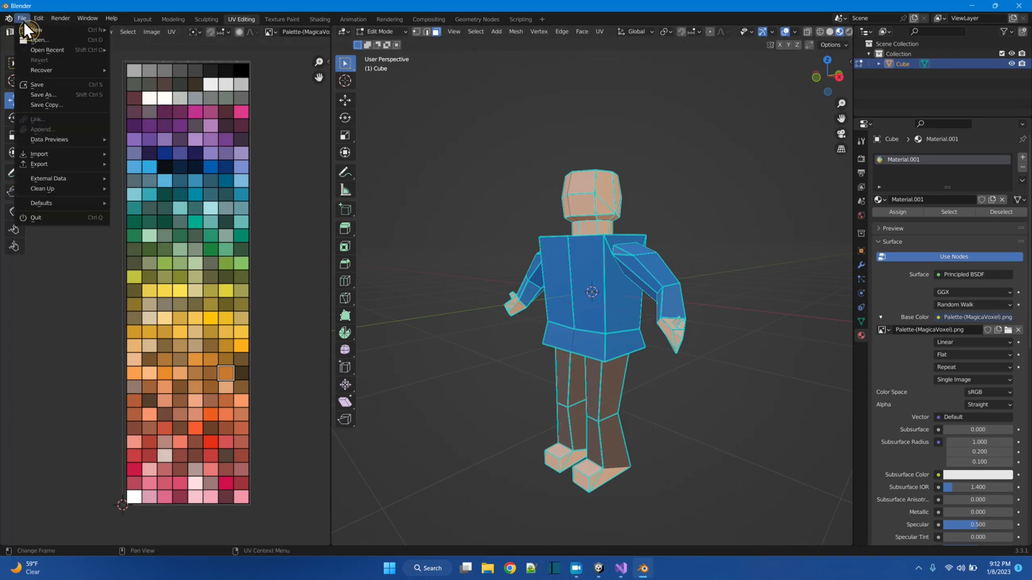
{"action": "mouse_move", "coordinate": [58, 166]}
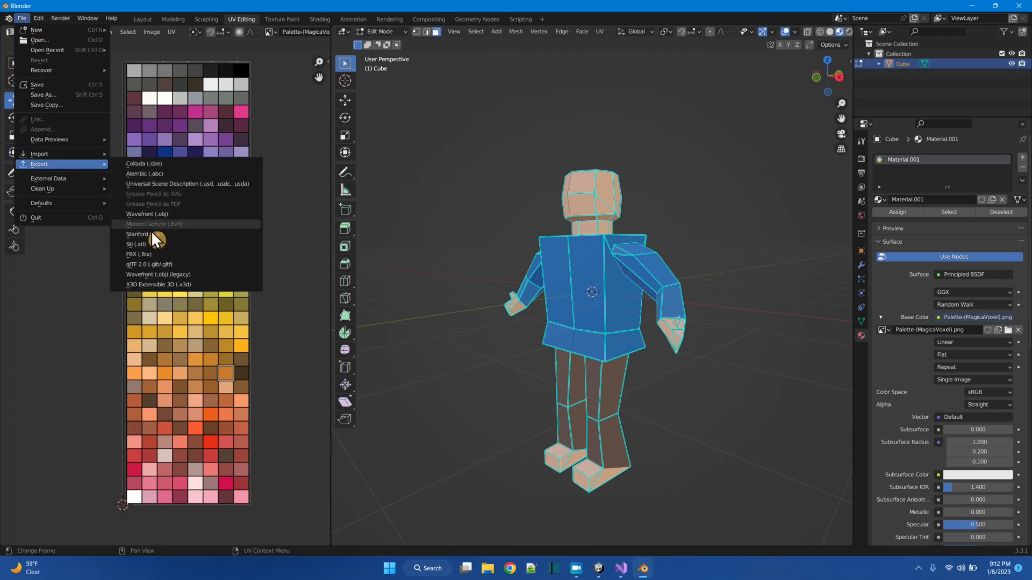
{"action": "left_click", "coordinate": [152, 253]}
{"action": "left_click", "coordinate": [746, 299]}
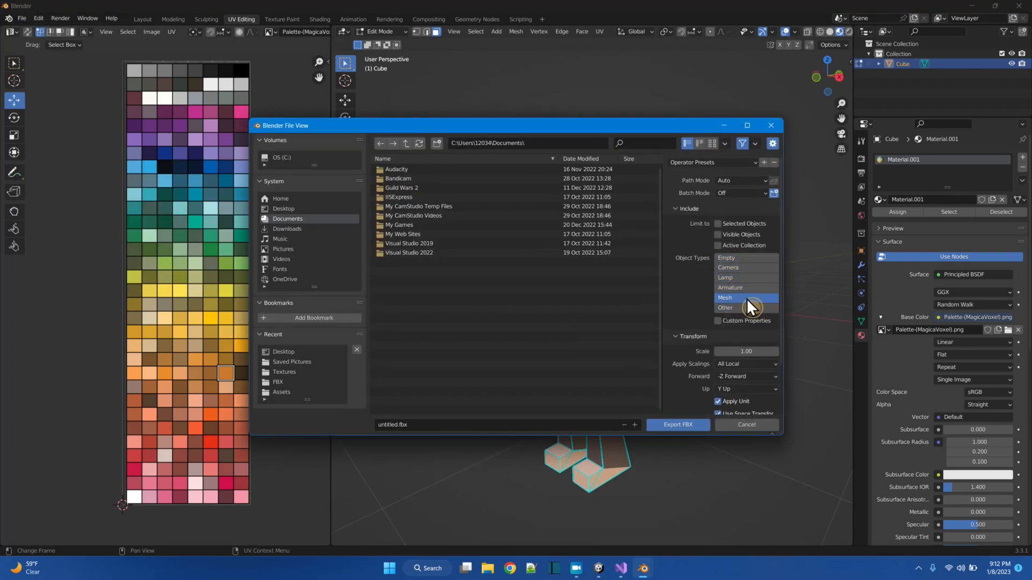
{"action": "scroll", "coordinate": [741, 309], "scroll_direction": "down", "scroll_amount": 3}
{"action": "left_click", "coordinate": [717, 379]}
{"action": "scroll", "coordinate": [721, 357], "scroll_direction": "down", "scroll_amount": 1}
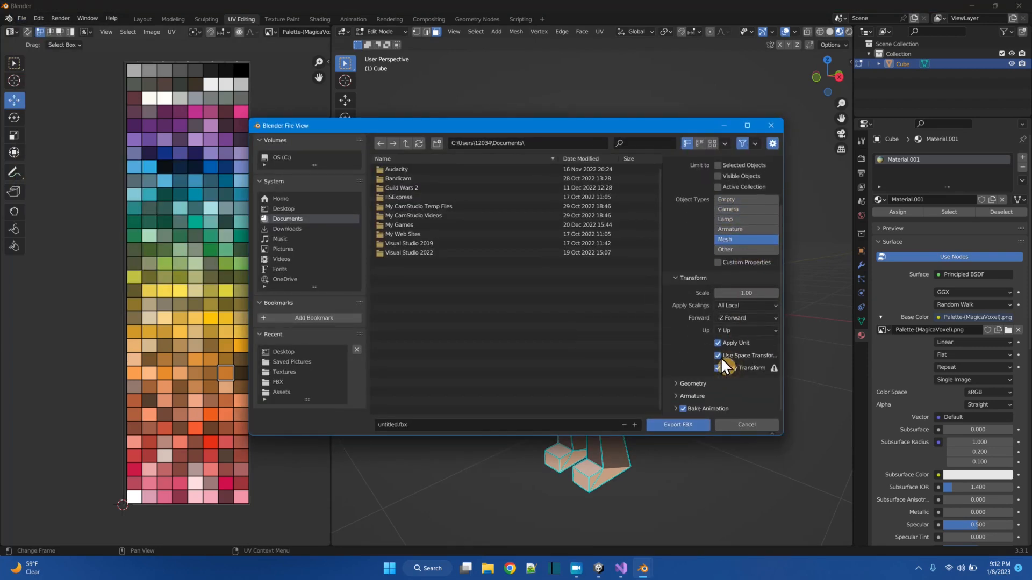
Step: Turn off Bake Animation and export the character to the Desktop as RobotMan2.fbx
{"action": "left_click", "coordinate": [429, 425]}
{"action": "left_click", "coordinate": [285, 211]}
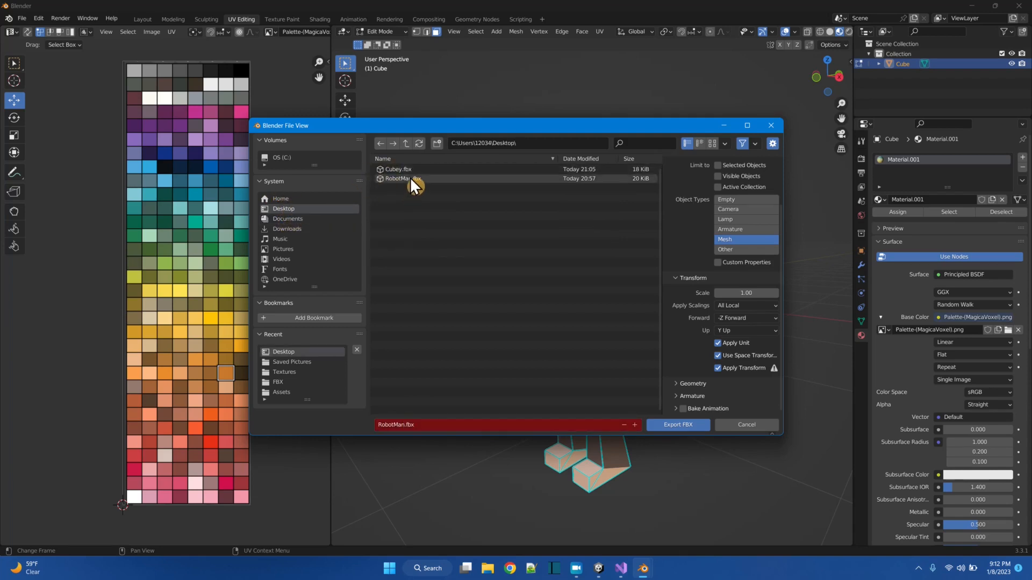
{"action": "left_click", "coordinate": [417, 426]}
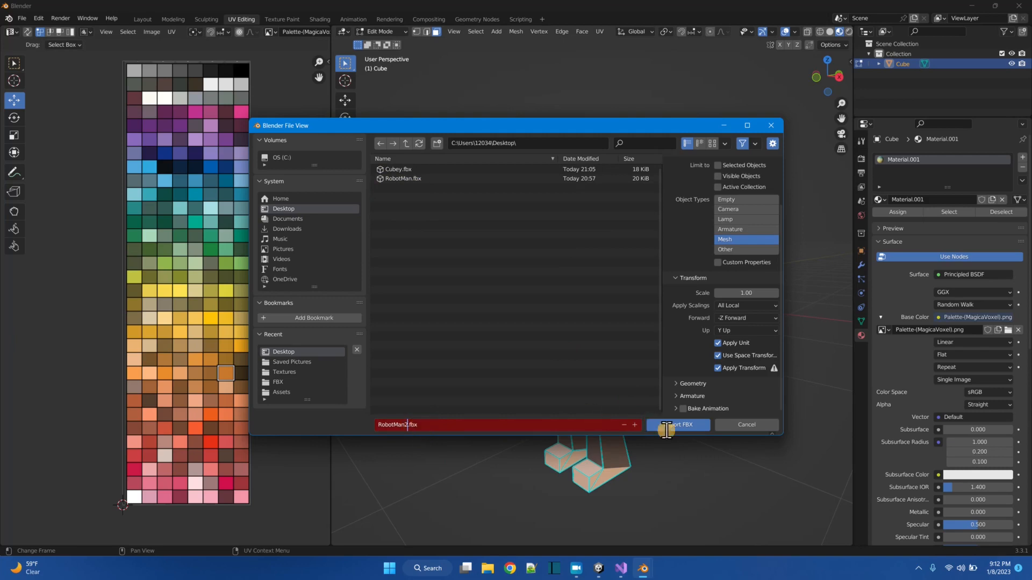
{"action": "left_click", "coordinate": [667, 424]}
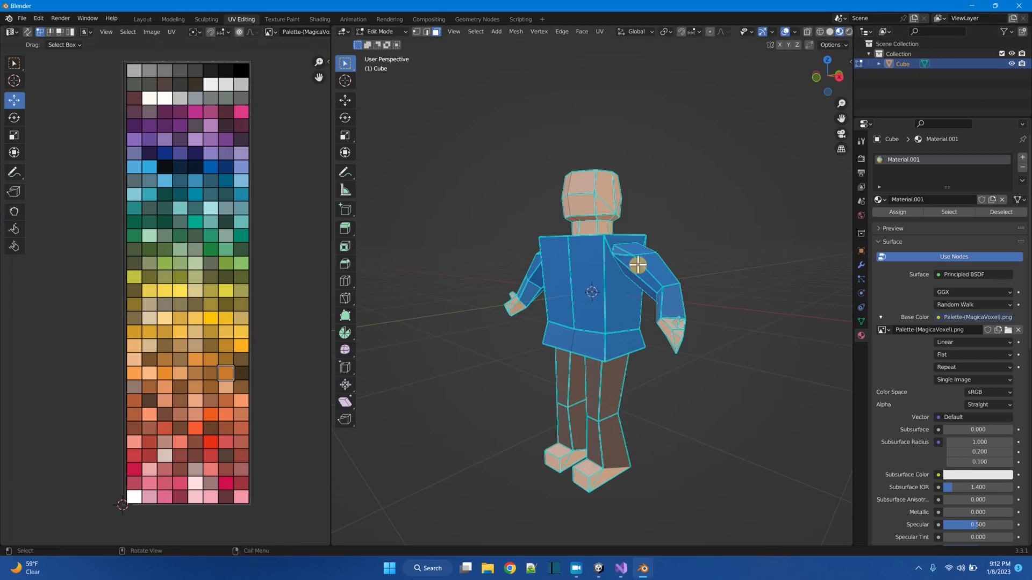
Step: Switch to the SpaceShooter02 project in Unity and import Pallette.png from the desktop into the Textures folder under Assets
{"action": "left_click", "coordinate": [972, 6]}
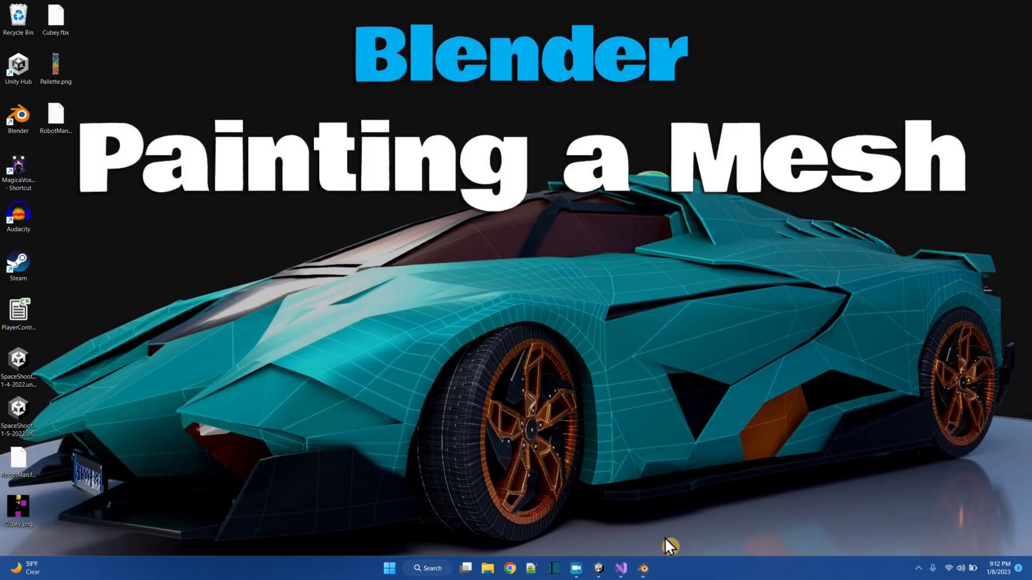
{"action": "left_click", "coordinate": [599, 570]}
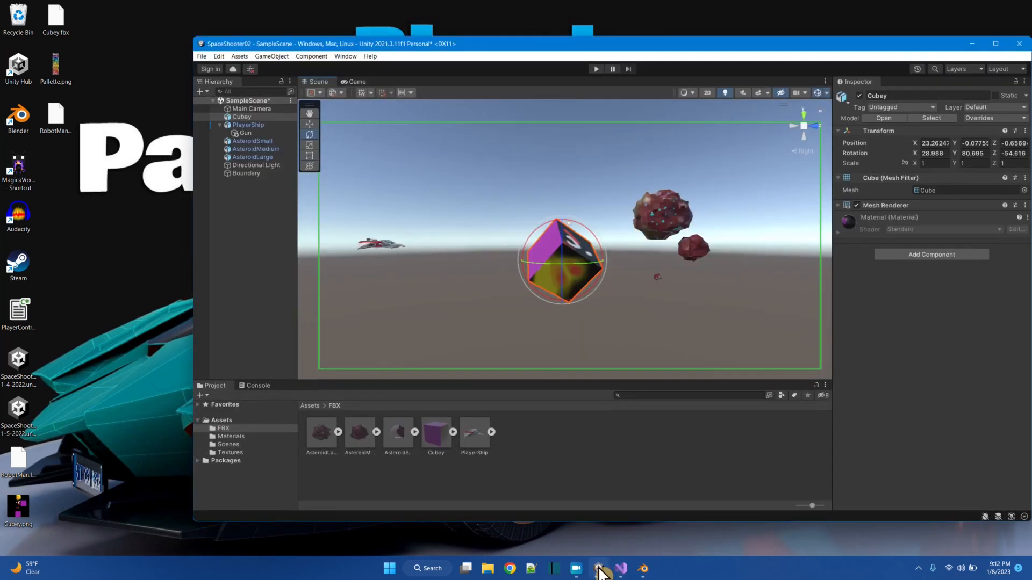
{"action": "left_click", "coordinate": [236, 421]}
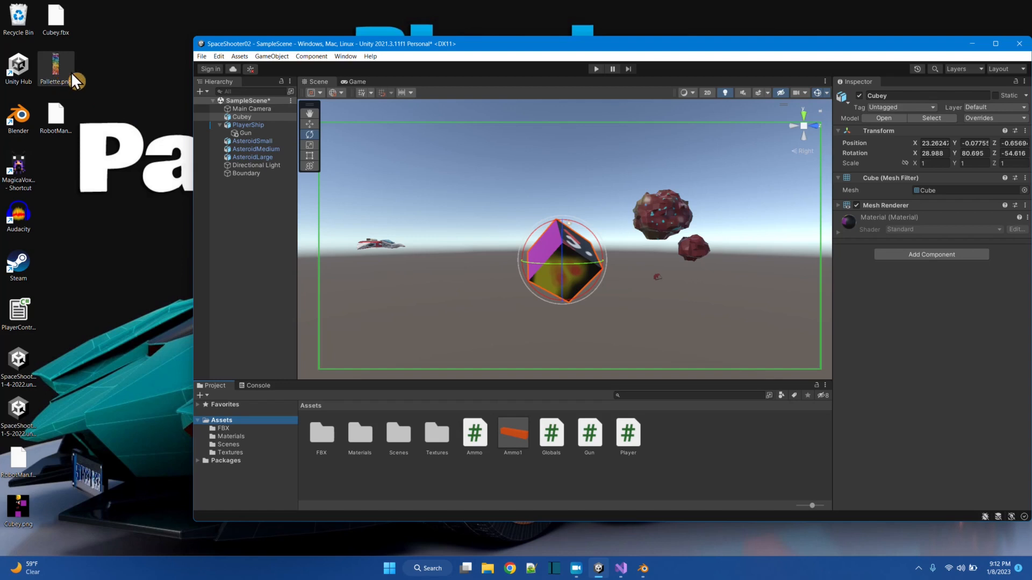
{"action": "left_click_drag", "start_coordinate": [56, 63], "coordinate": [438, 437]}
Step: Import RobotMan2.fbx from the desktop into the project's FBX folder and open that folder
{"action": "left_click", "coordinate": [57, 123]}
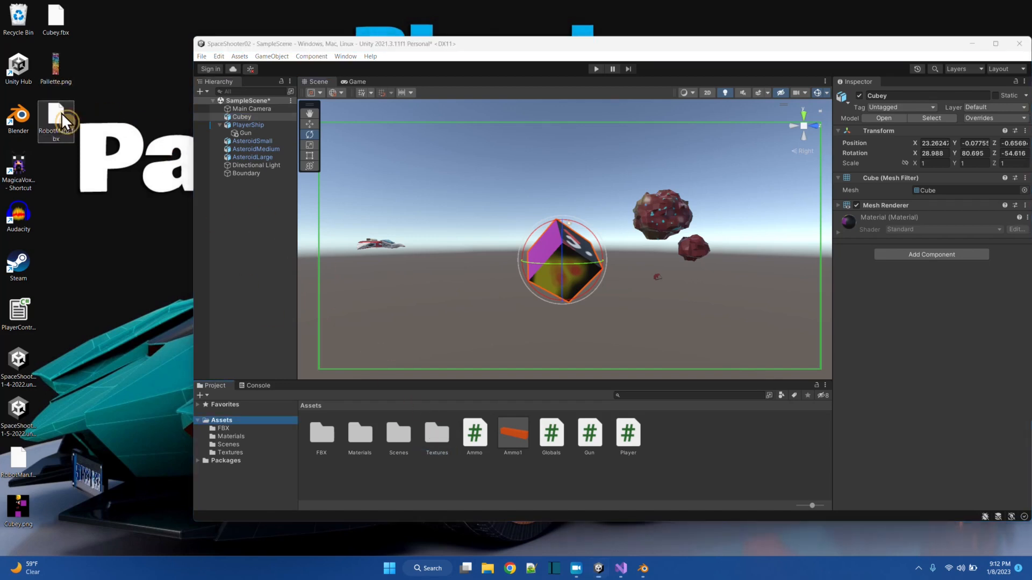
{"action": "left_click_drag", "start_coordinate": [60, 123], "coordinate": [326, 433]}
{"action": "double_click", "coordinate": [326, 434]}
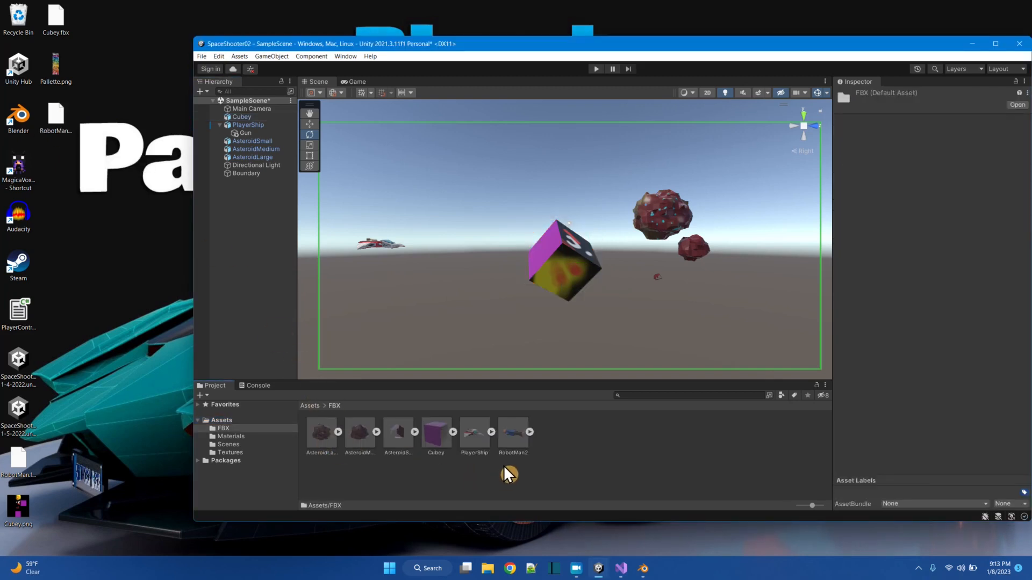
Step: Place the RobotMan2 model from the FBX folder in the scene beside the cube and activate the Move tool
{"action": "left_click_drag", "start_coordinate": [515, 433], "coordinate": [486, 238]}
{"action": "left_click", "coordinate": [309, 124]}
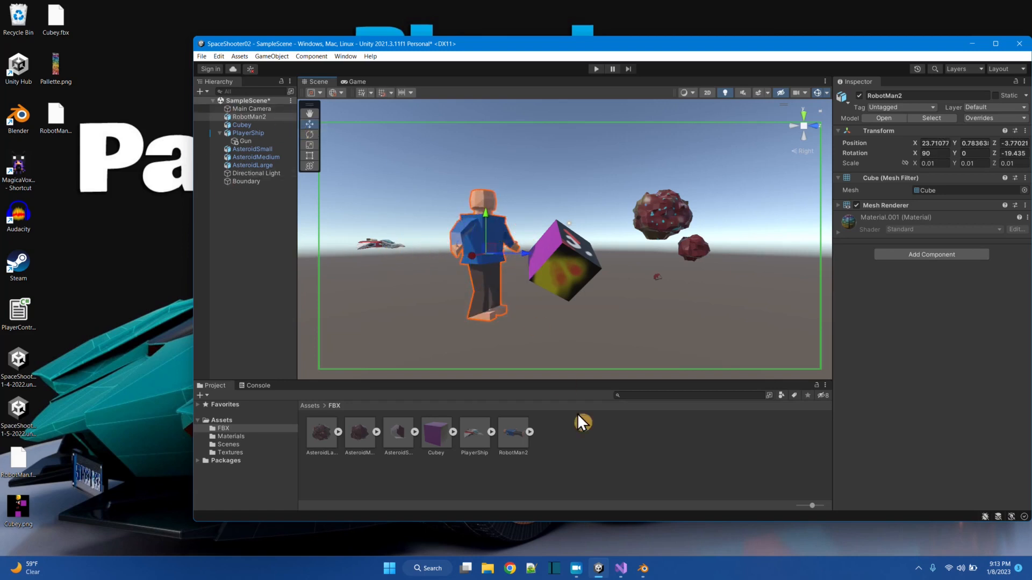
Step: Switch to Blender and examine the robot's orientation from the front and side in the UV Editing and Layout workspaces
{"action": "left_click", "coordinate": [641, 571]}
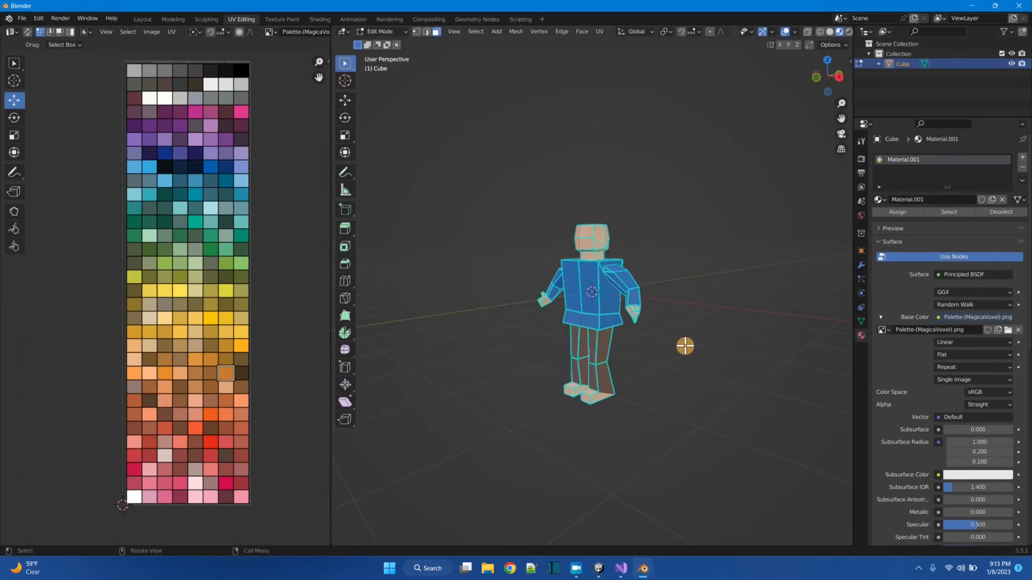
{"action": "mouse_move", "coordinate": [649, 357]}
{"action": "middle_mouse_down"}
{"action": "mouse_move", "coordinate": [635, 363]}
{"action": "mouse_move", "coordinate": [643, 345]}
{"action": "middle_mouse_up"}
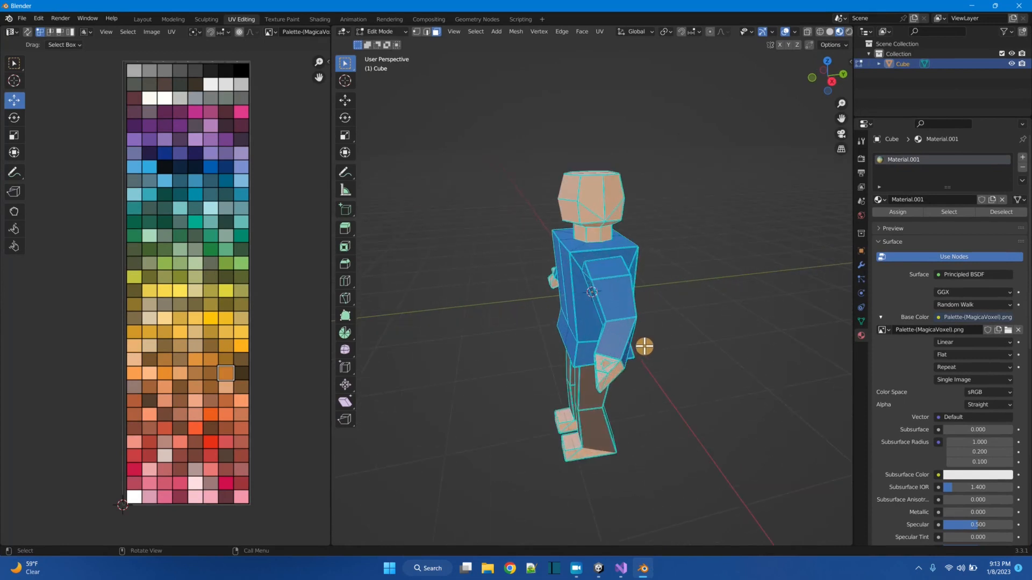
{"action": "left_click", "coordinate": [144, 20]}
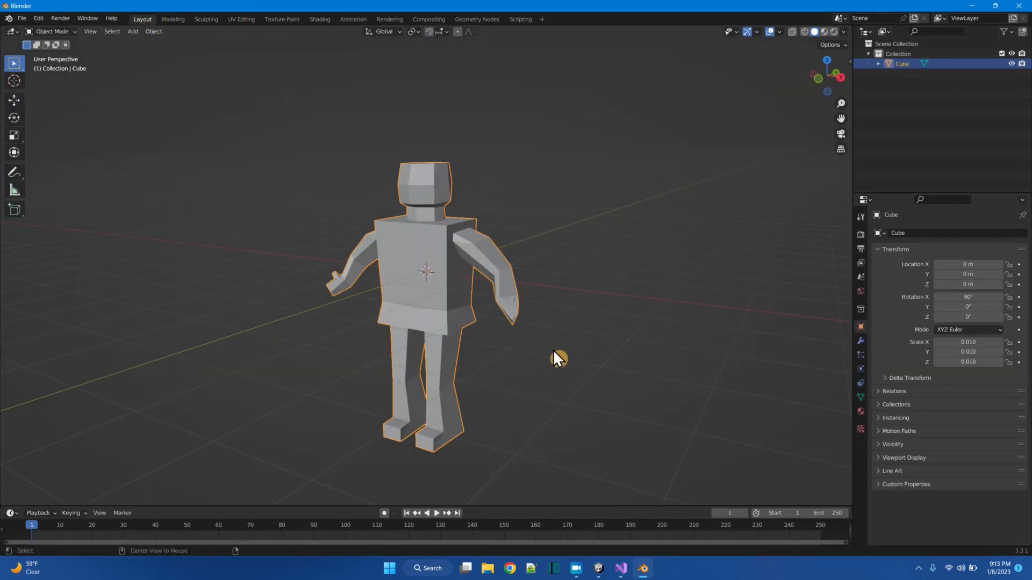
{"action": "middle_click_drag", "start_coordinate": [496, 353], "coordinate": [462, 367]}
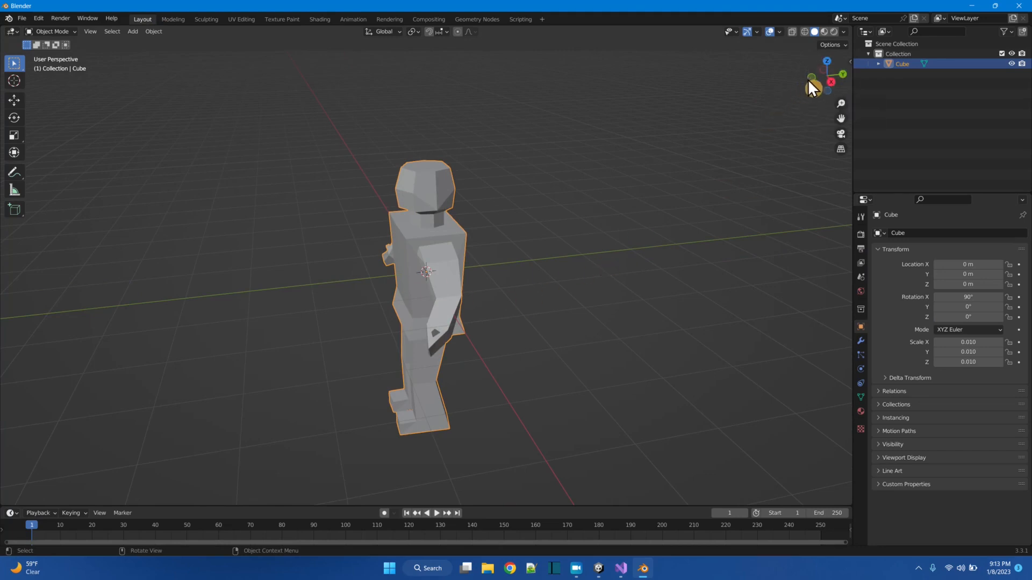
Step: Switch back to Unity and move RobotMan2 along the Z axis, away from the cube, to Z -4.2
{"action": "left_click", "coordinate": [600, 570]}
{"action": "mouse_move", "coordinate": [527, 252]}
{"action": "left_mouse_down"}
{"action": "mouse_move", "coordinate": [573, 259]}
{"action": "mouse_move", "coordinate": [472, 248]}
{"action": "mouse_move", "coordinate": [659, 267]}
{"action": "mouse_move", "coordinate": [517, 263]}
{"action": "left_mouse_up"}
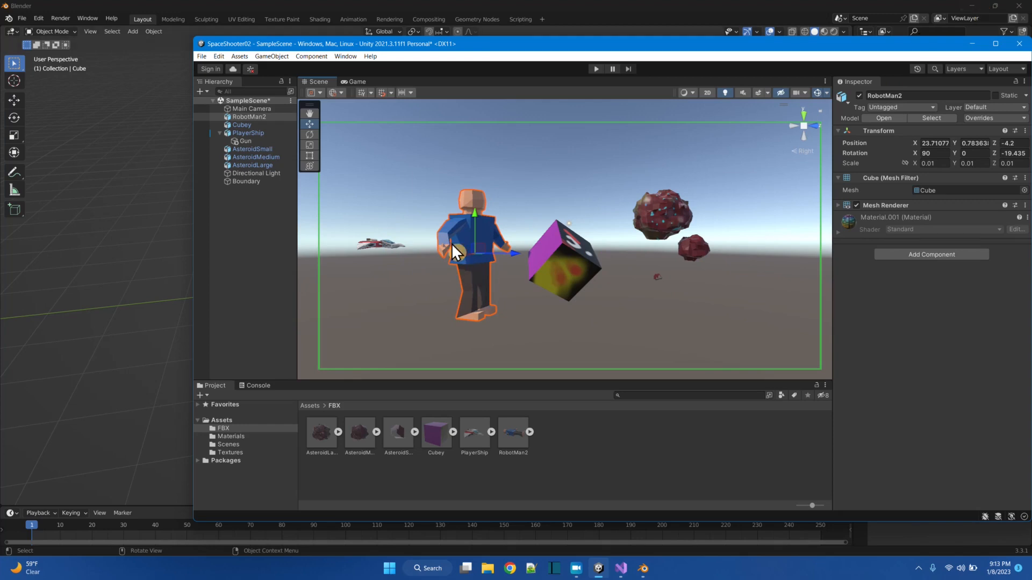
Step: Minimize the Blender and Unity windows to reveal the desktop
{"action": "left_click", "coordinate": [987, 16]}
{"action": "left_click", "coordinate": [976, 7]}
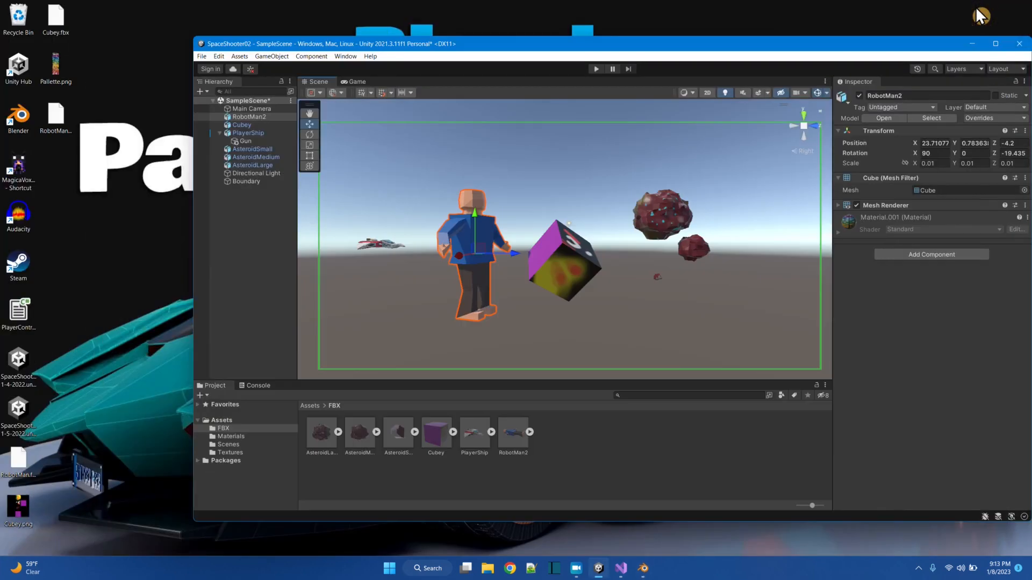
{"action": "left_click", "coordinate": [974, 45]}
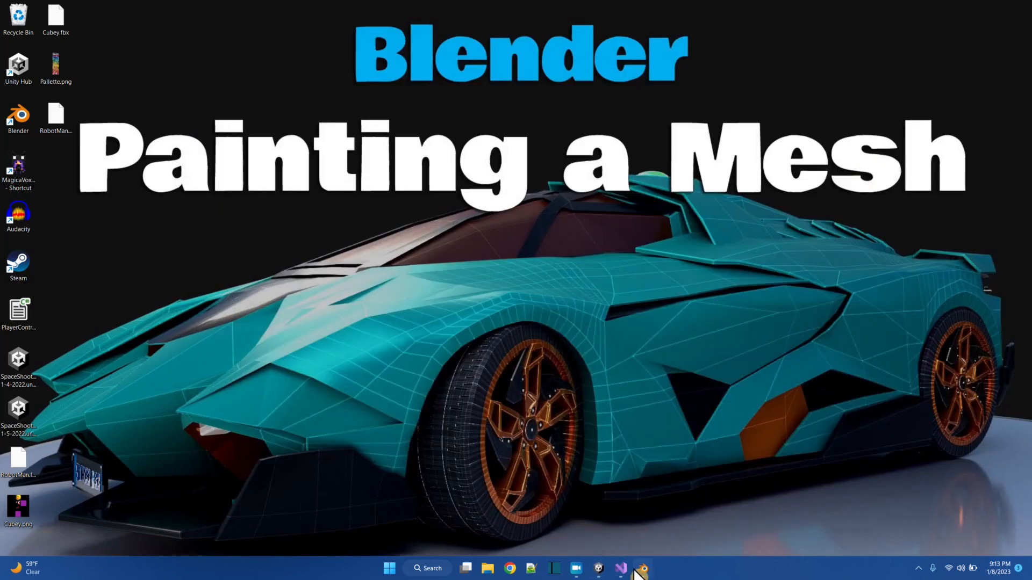